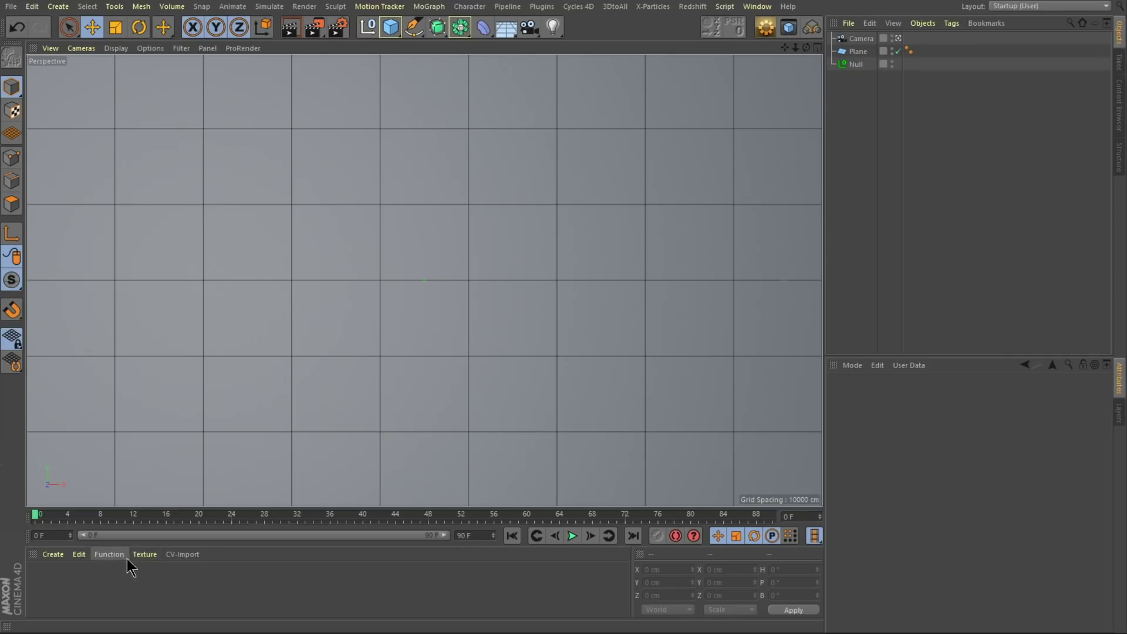
Check the camera position and the 700 × 400 cm Plane's 9 × 6 segments, then deselect it
{"action": "left_click", "coordinate": [861, 39]}
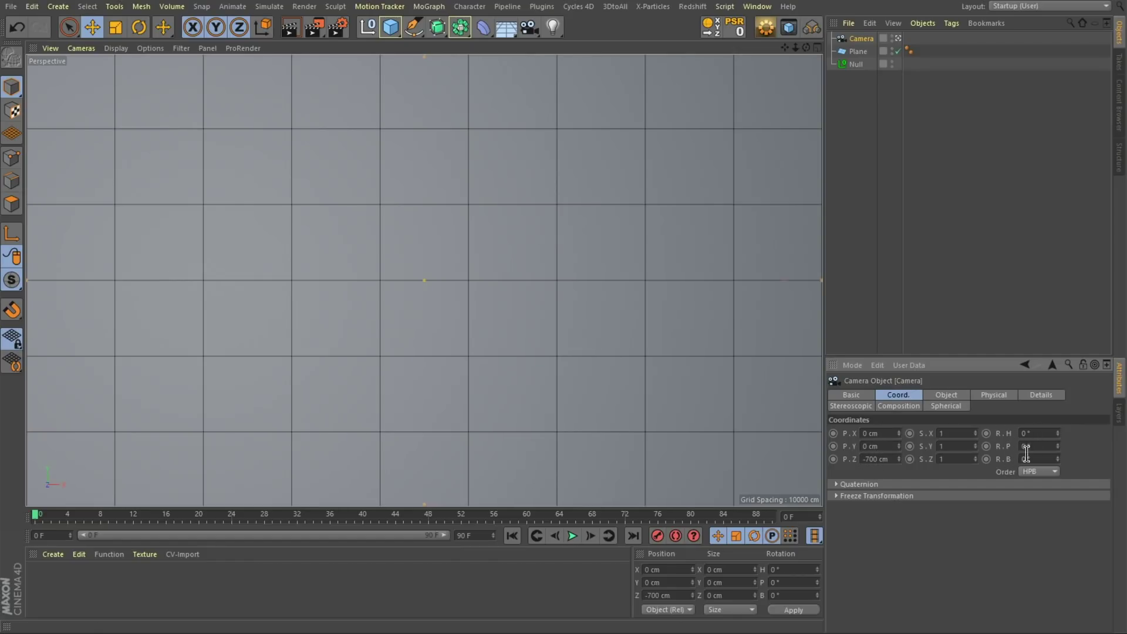
{"action": "left_click", "coordinate": [853, 52]}
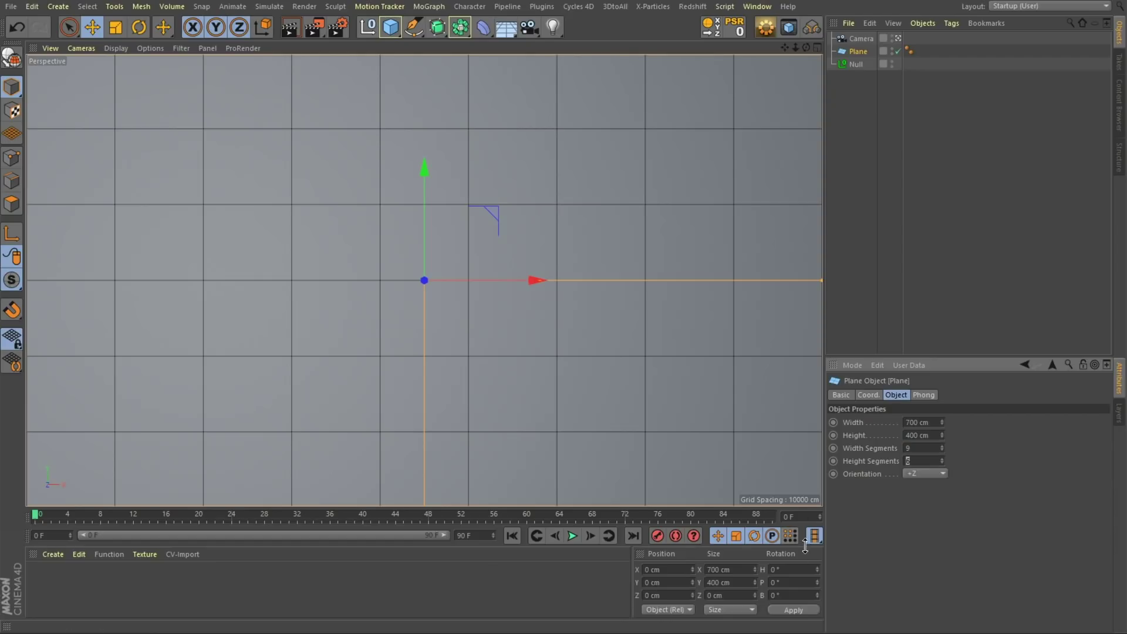
{"action": "left_click", "coordinate": [815, 157]}
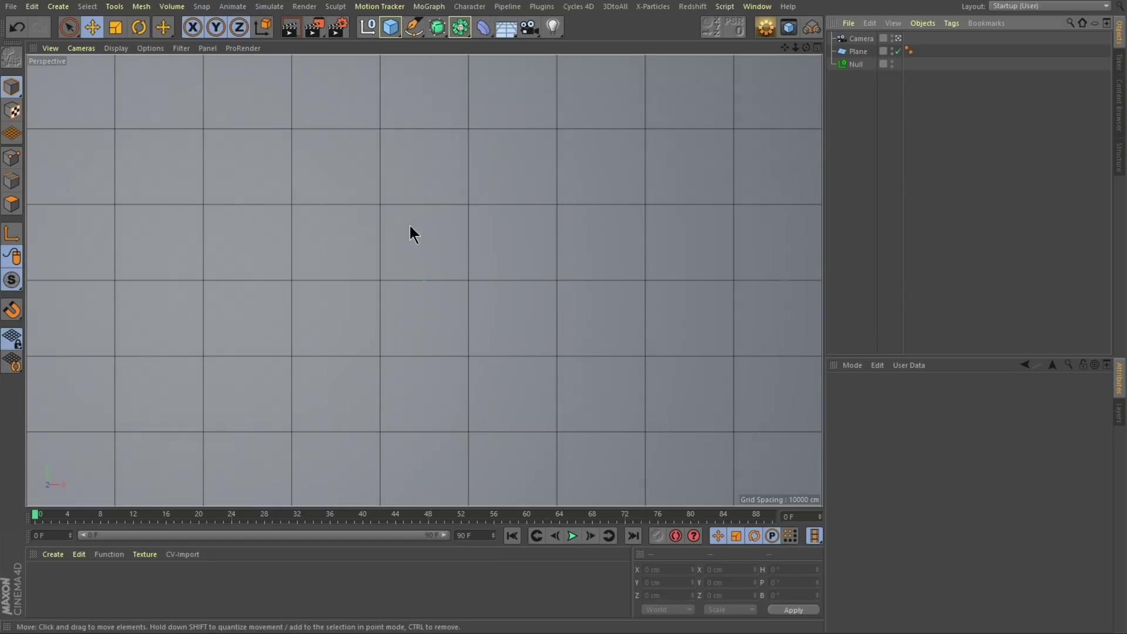
Make the Plane editable with C and Disconnect its polygons with Preserve Groups off
{"action": "left_click", "coordinate": [858, 58]}
{"action": "key", "text": "c"}
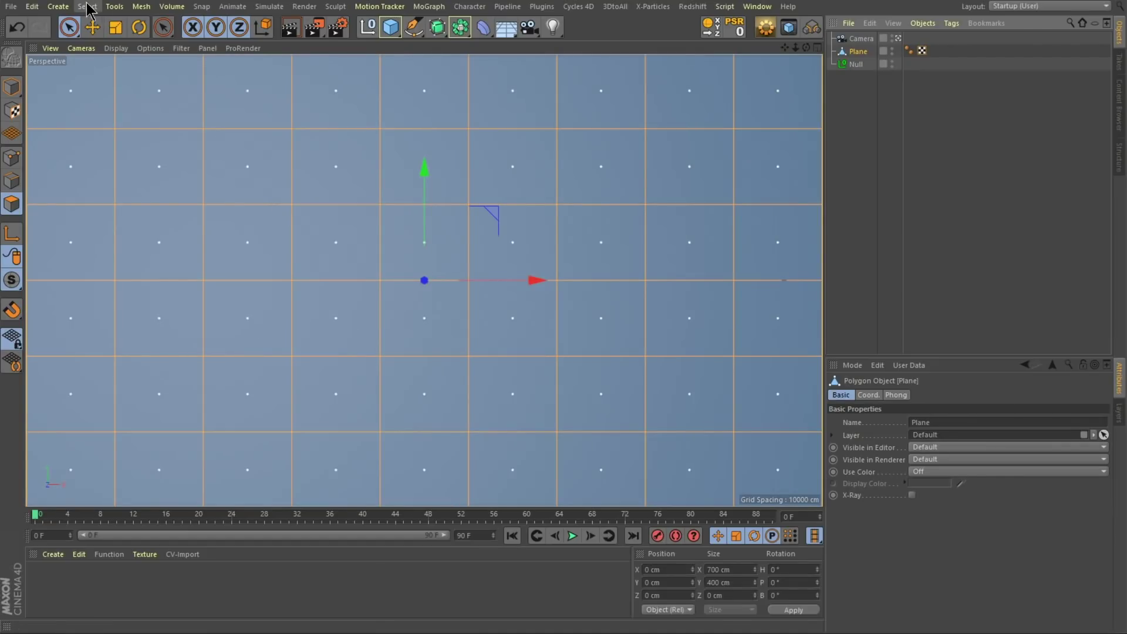
{"action": "left_click", "coordinate": [115, 6]}
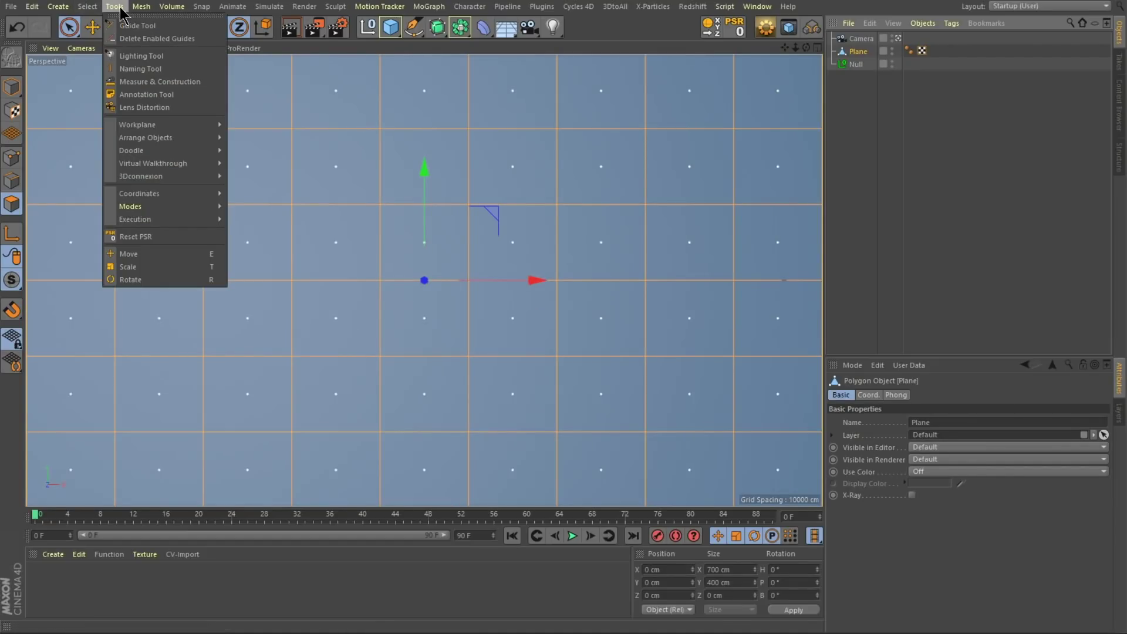
{"action": "mouse_move", "coordinate": [141, 7]}
{"action": "mouse_move", "coordinate": [163, 38]}
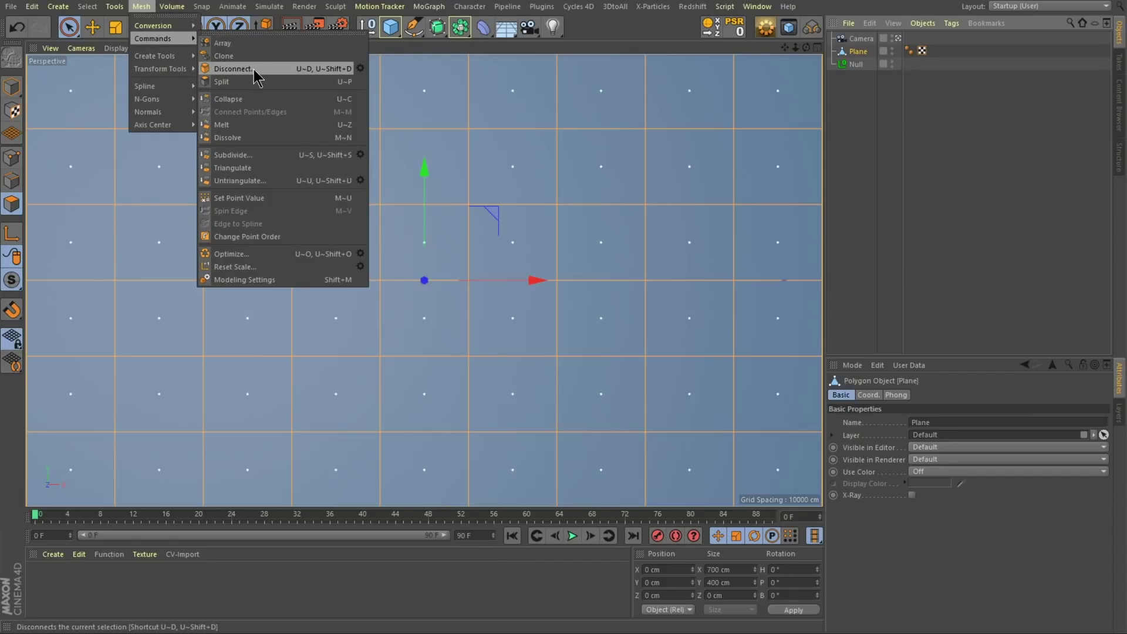
{"action": "left_click", "coordinate": [360, 69]}
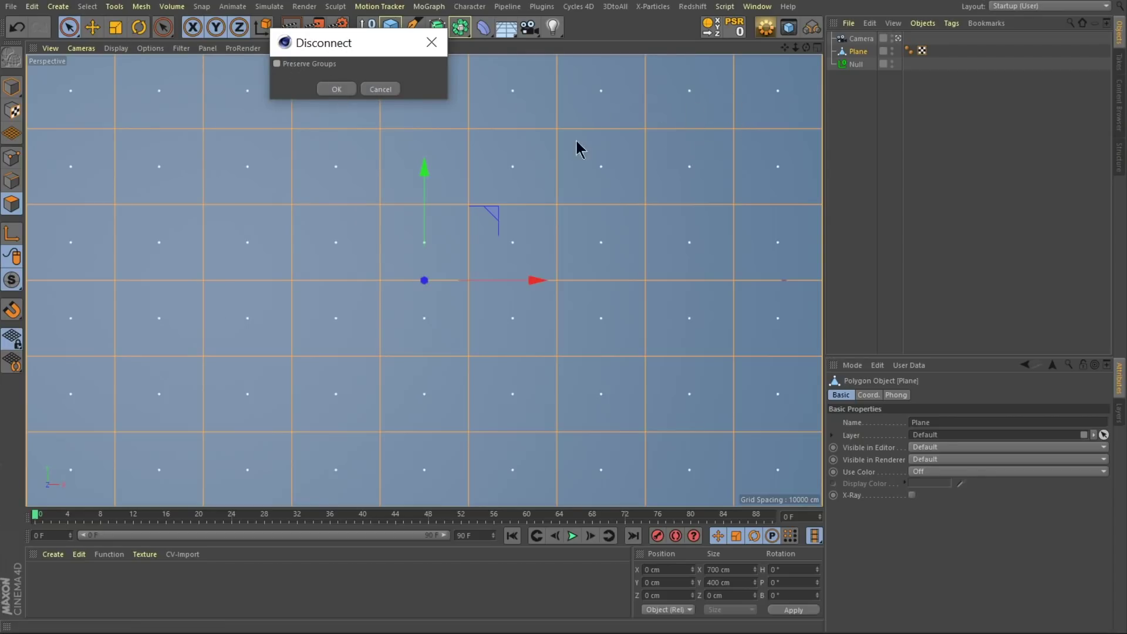
{"action": "left_click", "coordinate": [336, 89]}
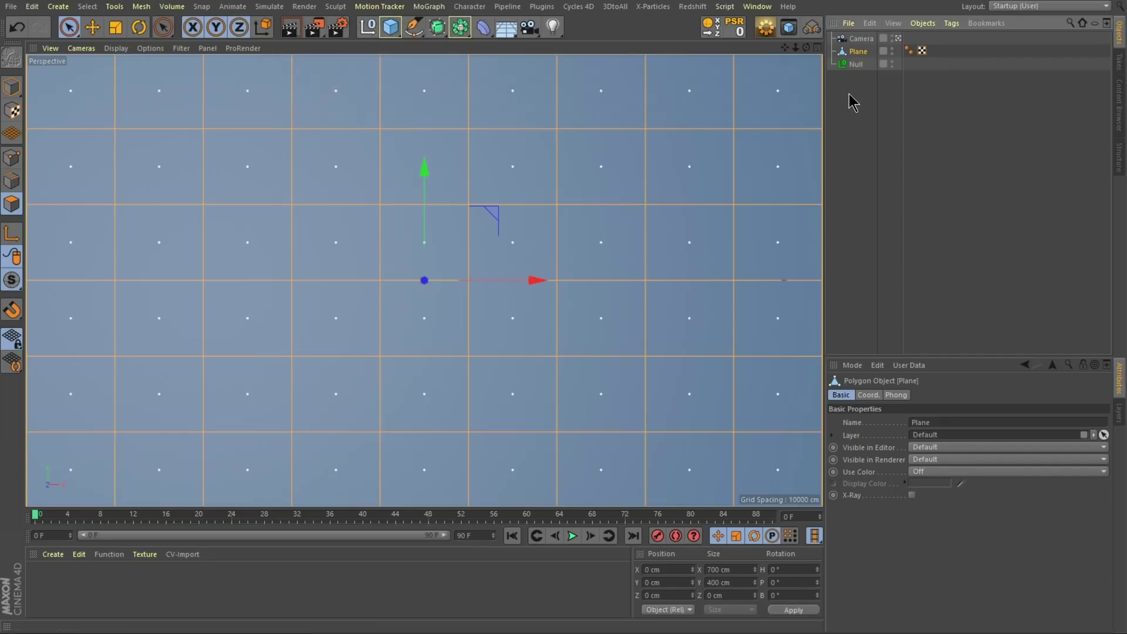
Confirm a cell is detached by moving it and undoing, then select six scattered cells
{"action": "left_click", "coordinate": [782, 160]}
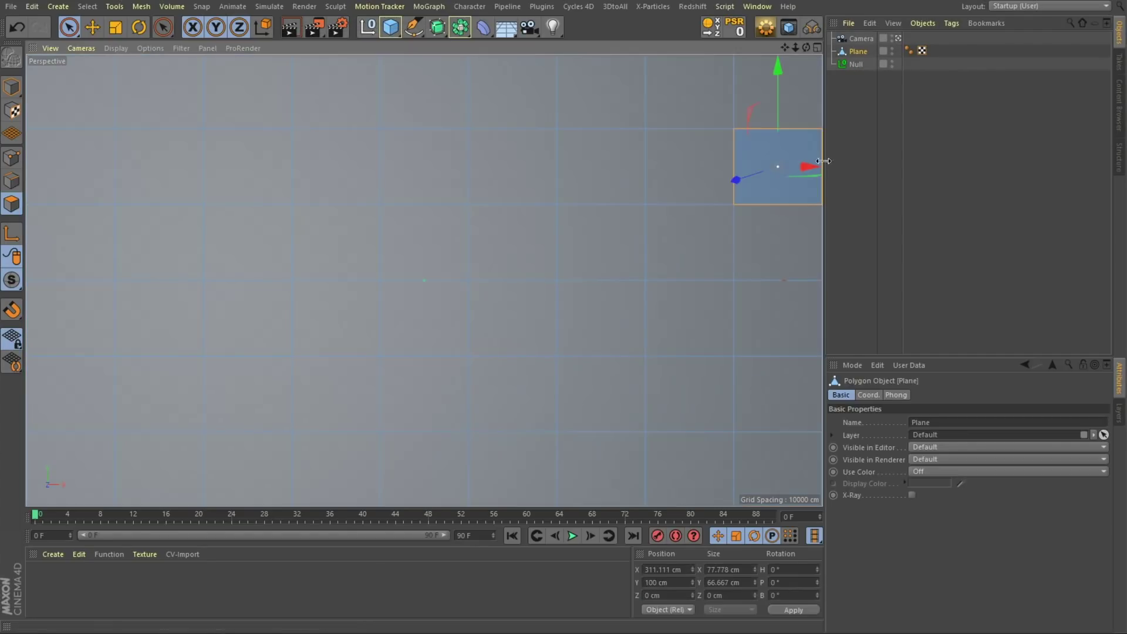
{"action": "left_click_drag", "start_coordinate": [783, 160], "coordinate": [599, 175]}
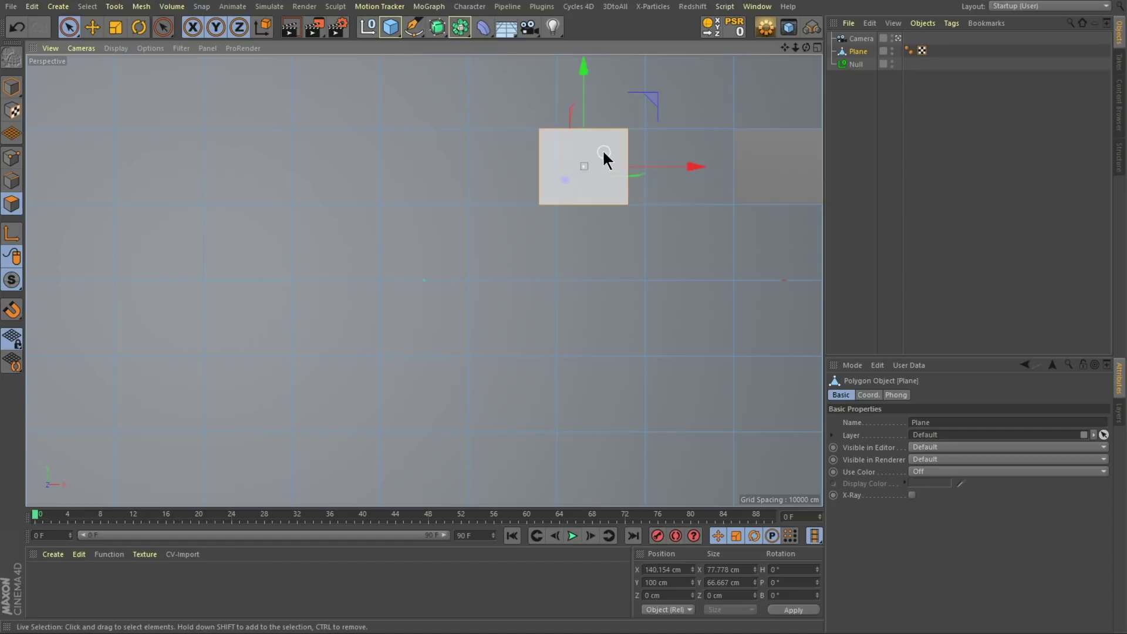
{"action": "key", "text": "ctrl+z"}
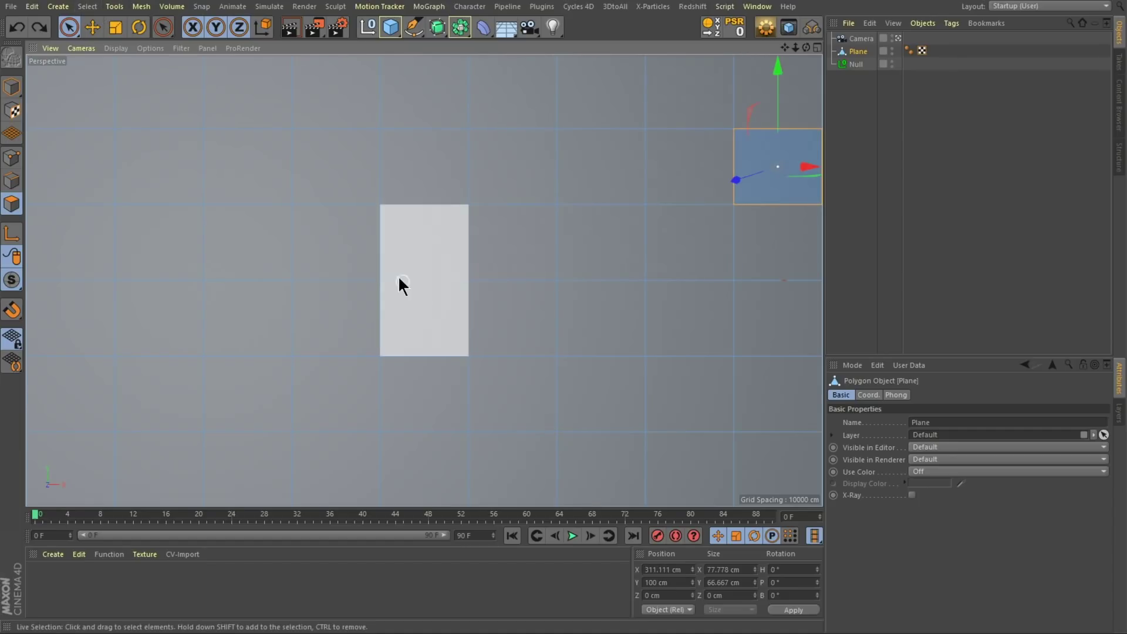
{"action": "left_click", "coordinate": [402, 315], "text": "shift"}
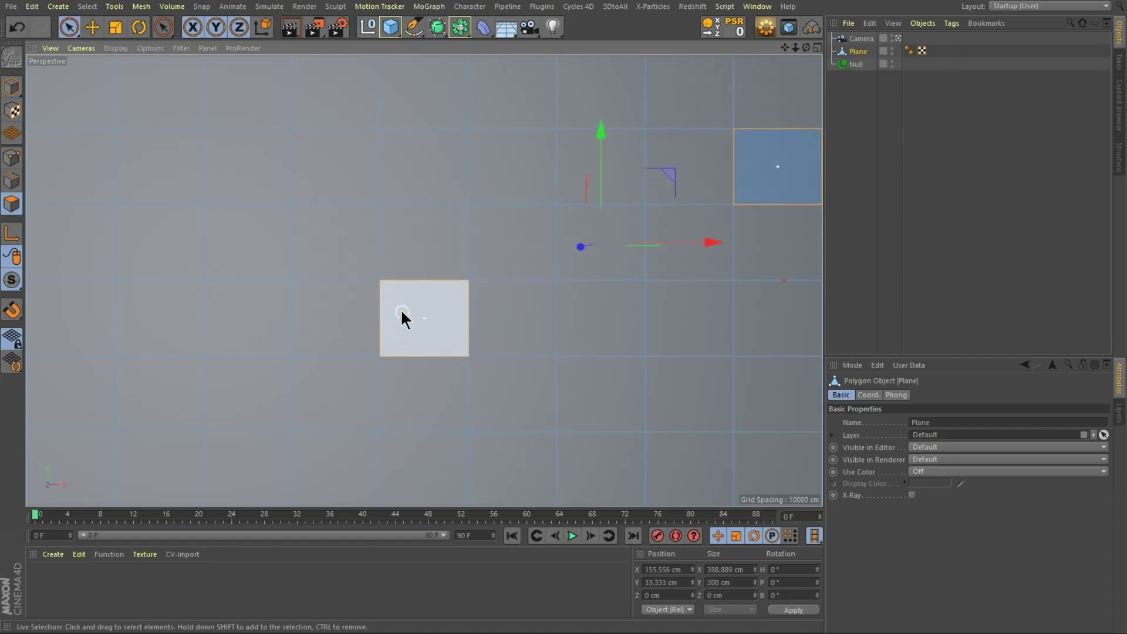
{"action": "left_click", "coordinate": [248, 242], "text": "shift"}
{"action": "left_click", "coordinate": [161, 334], "text": "shift"}
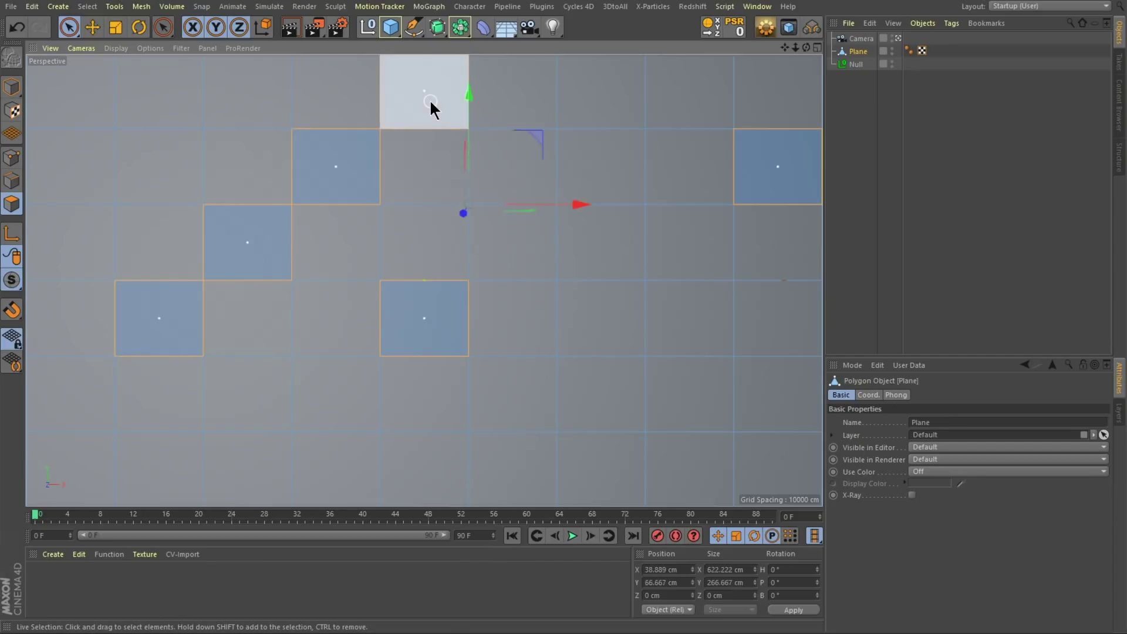
{"action": "left_click", "coordinate": [428, 99], "text": "shift"}
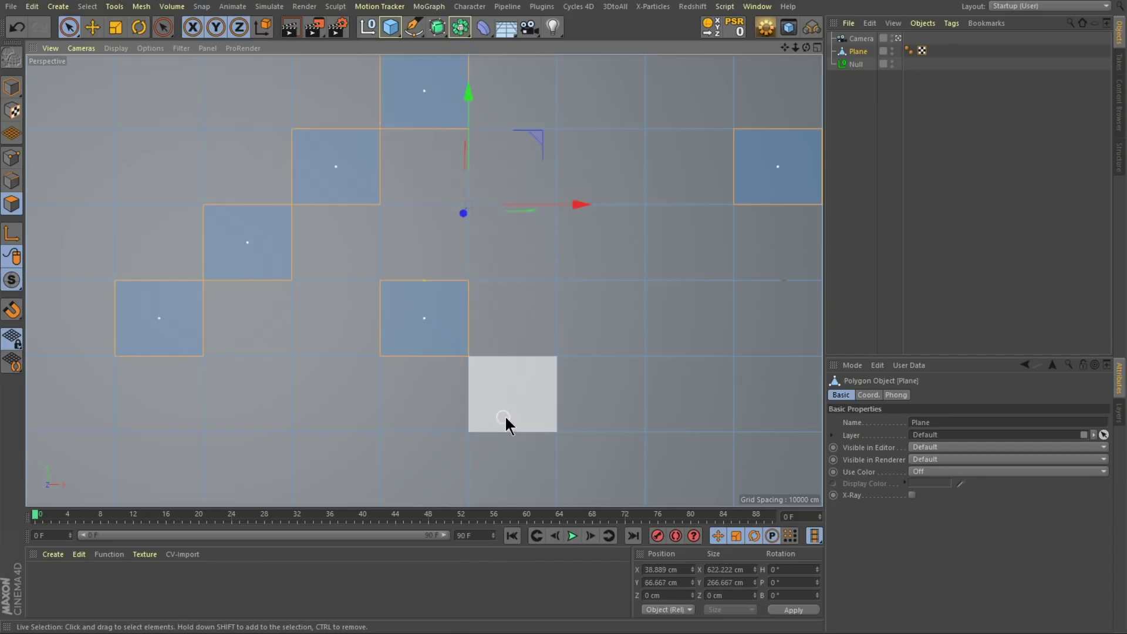
{"action": "left_click", "coordinate": [569, 378], "text": "shift"}
Subdivide the six selected cells, then select all polygons of the plane
{"action": "left_click", "coordinate": [141, 7]}
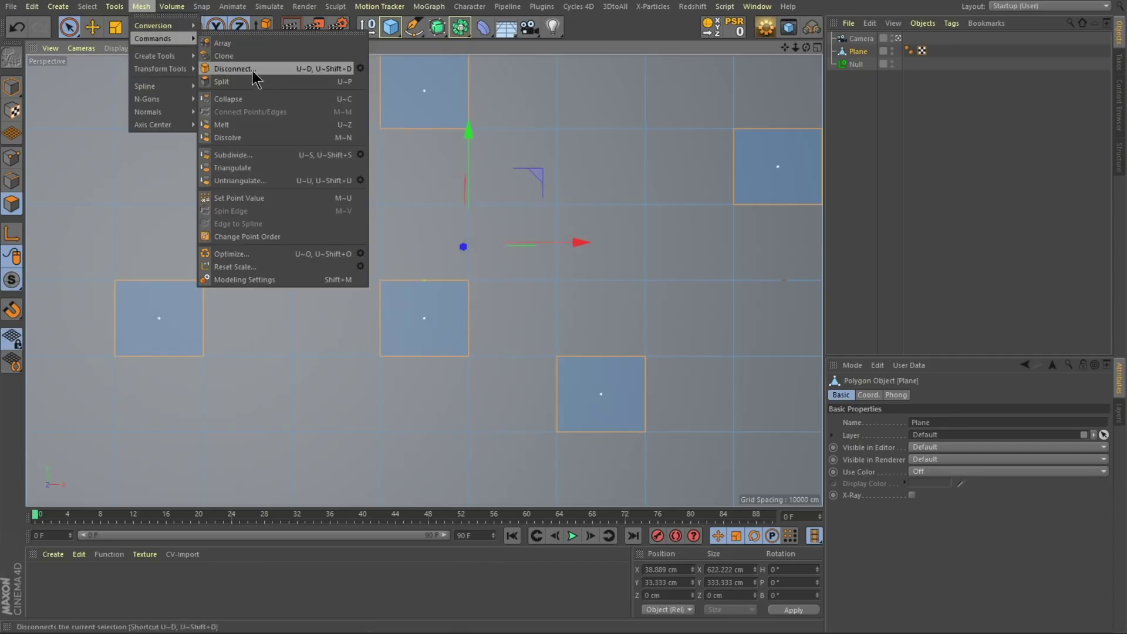
{"action": "left_click", "coordinate": [360, 155]}
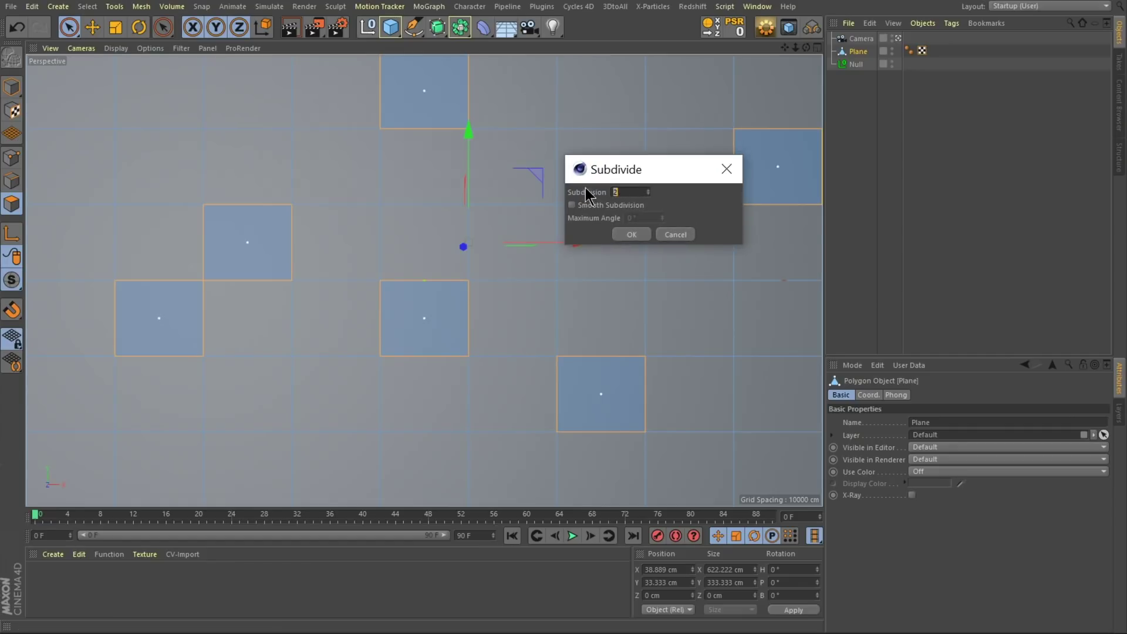
{"action": "left_click", "coordinate": [630, 235]}
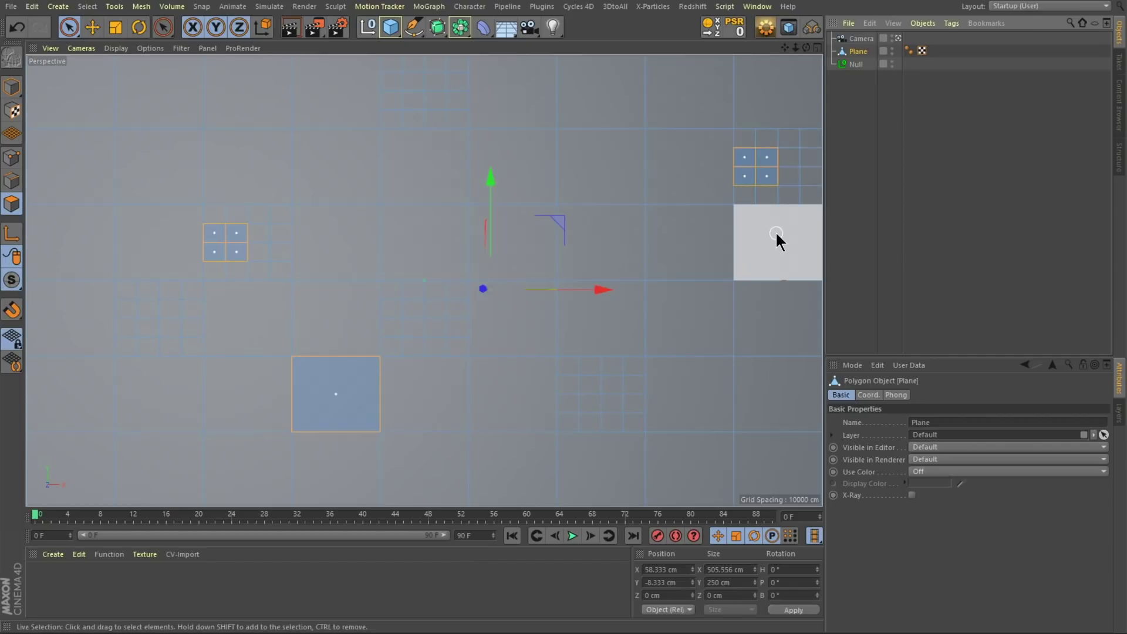
{"action": "key", "text": "ctrl+a"}
{"action": "left_click", "coordinate": [116, 6]}
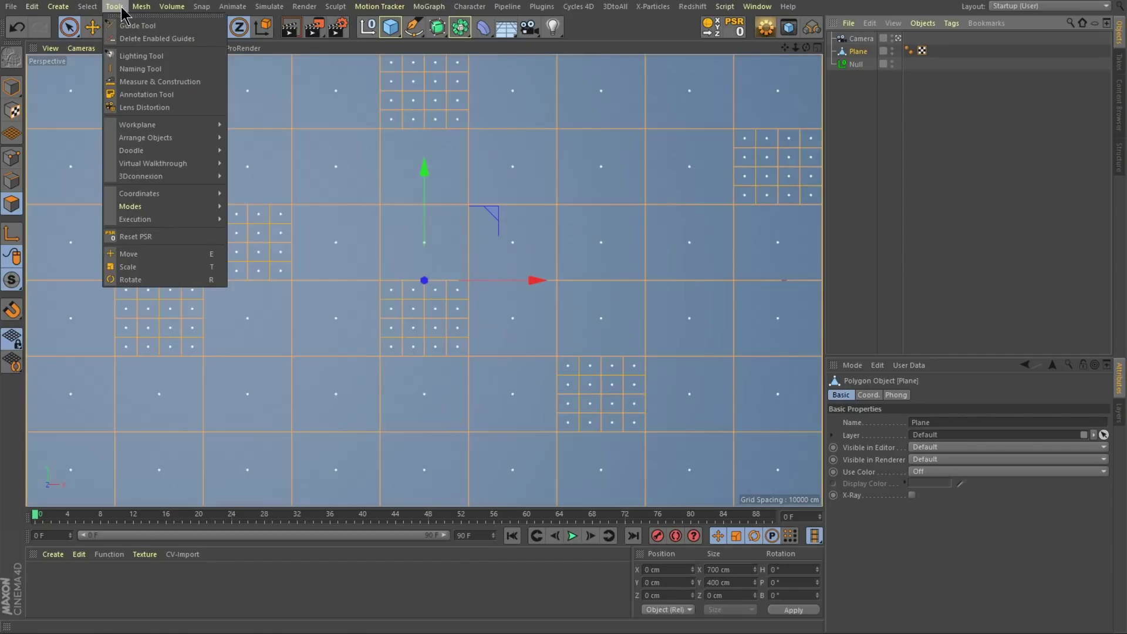
Disconnect all polygons again, including the subdivided grids, and return to Model mode
{"action": "mouse_move", "coordinate": [156, 42]}
{"action": "left_click", "coordinate": [276, 78]}
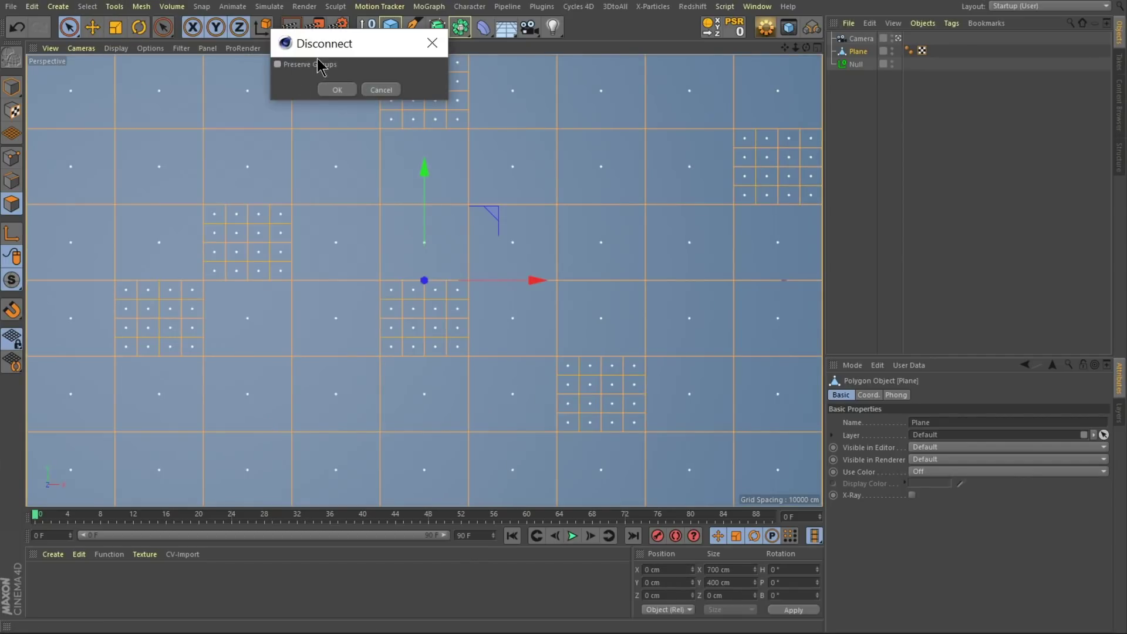
{"action": "left_click", "coordinate": [336, 90]}
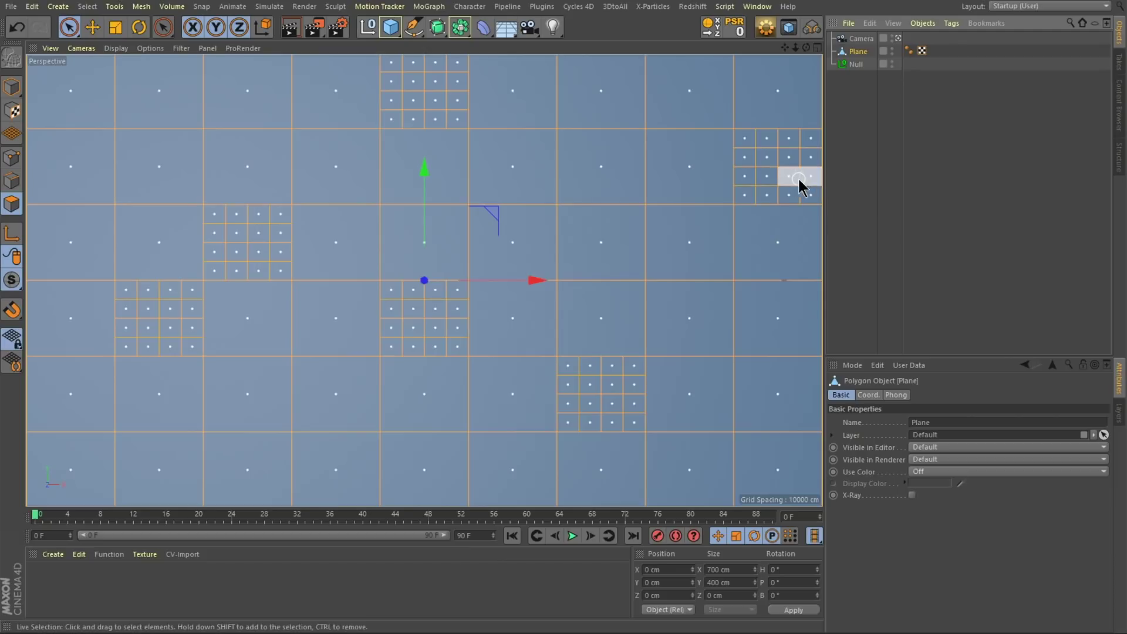
{"action": "key", "text": "Return"}
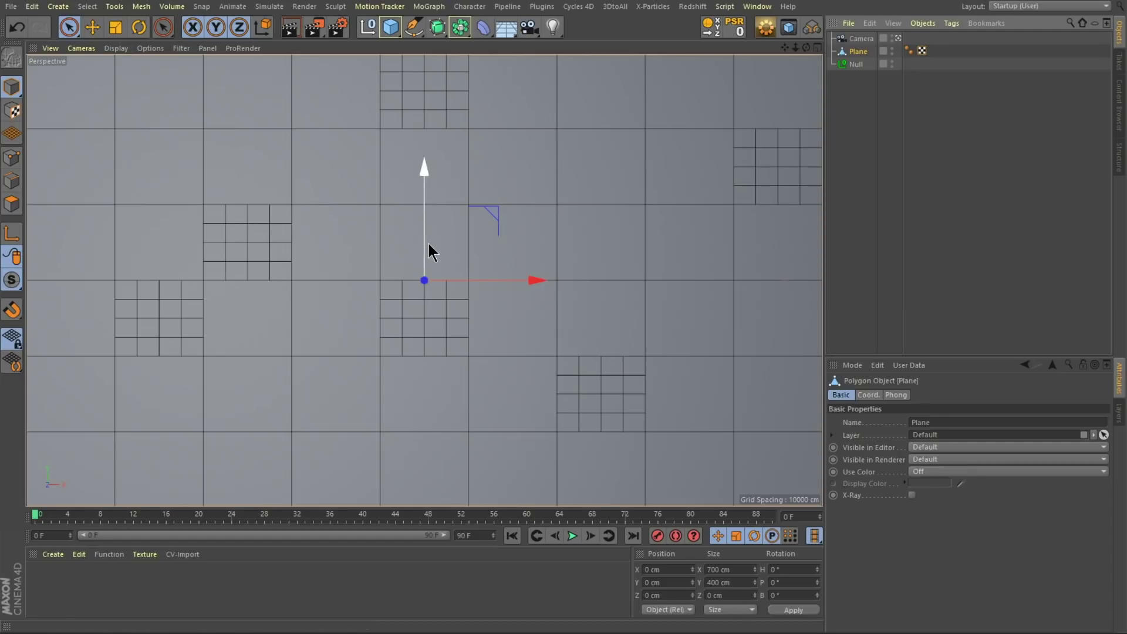
Convert the plane's polygon groups into separate objects via Mesh > Conversion
{"action": "left_click", "coordinate": [861, 90]}
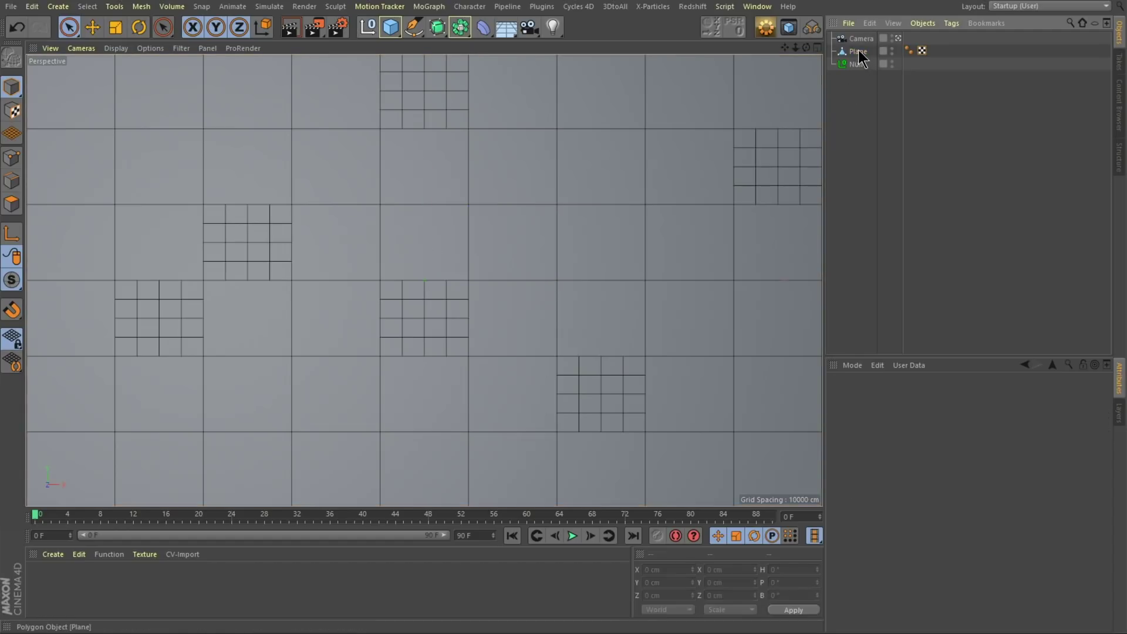
{"action": "left_click", "coordinate": [858, 51]}
{"action": "left_click", "coordinate": [11, 203]}
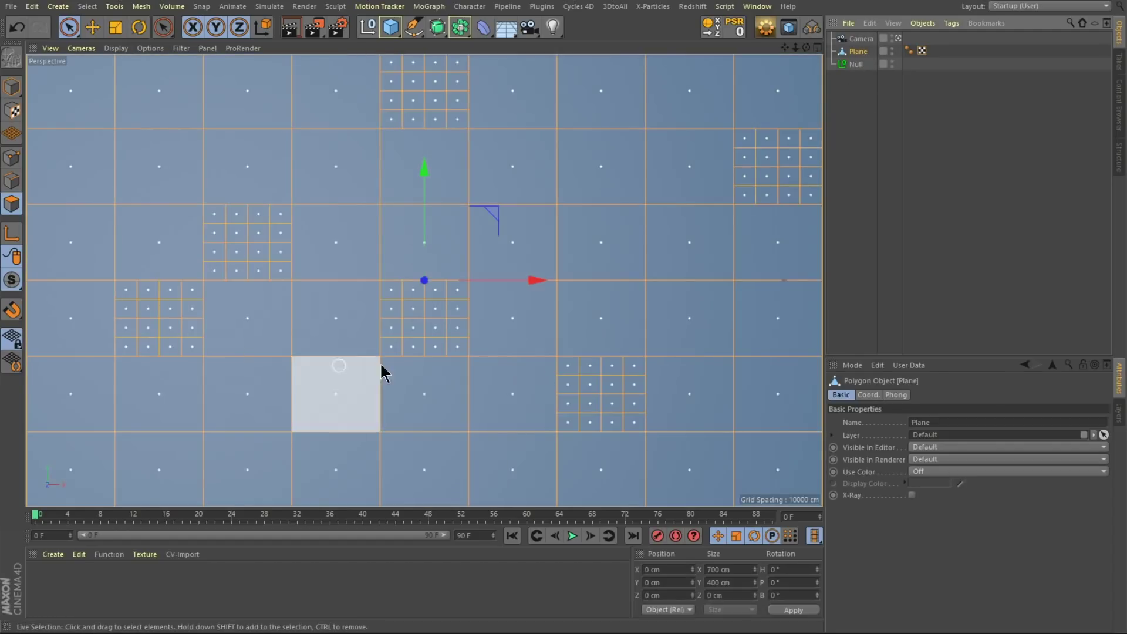
{"action": "left_click", "coordinate": [142, 7]}
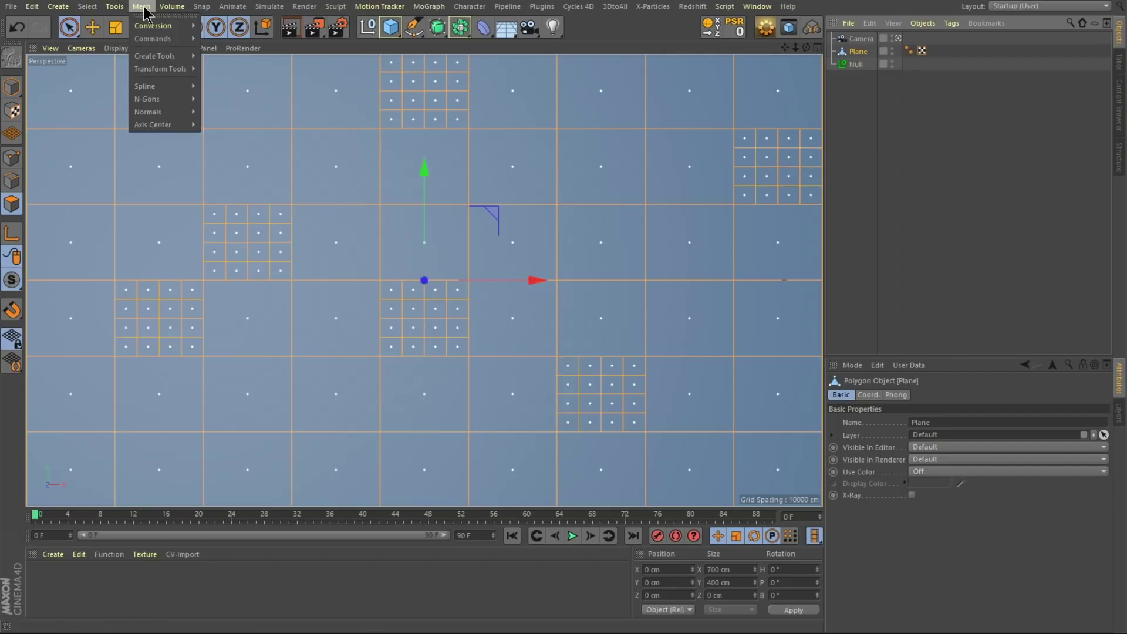
{"action": "mouse_move", "coordinate": [152, 30]}
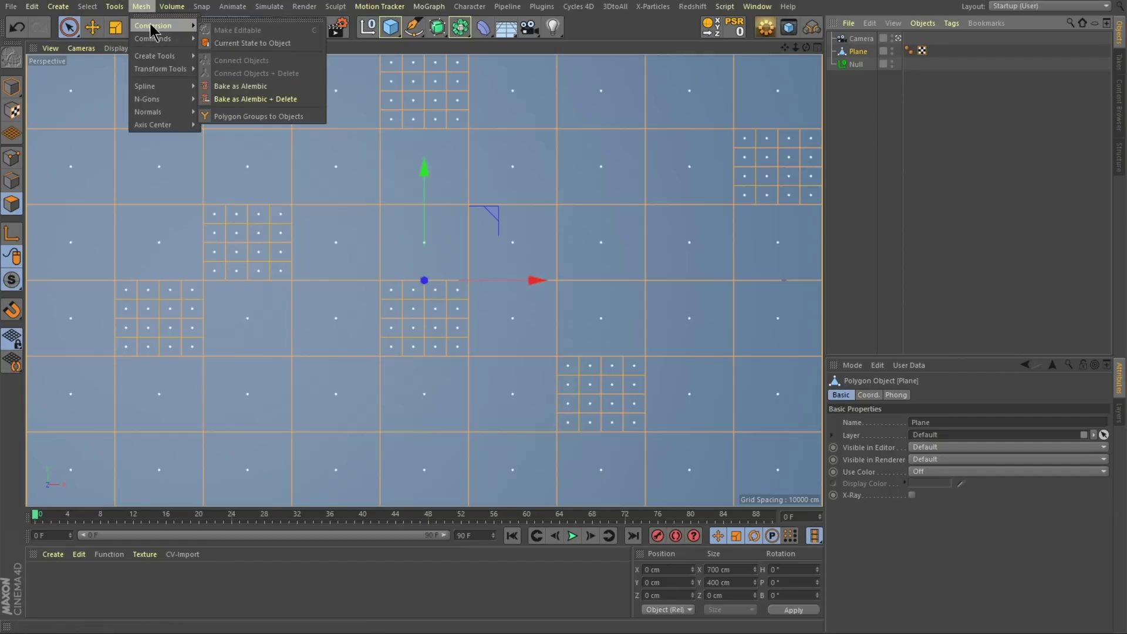
{"action": "left_click", "coordinate": [290, 117]}
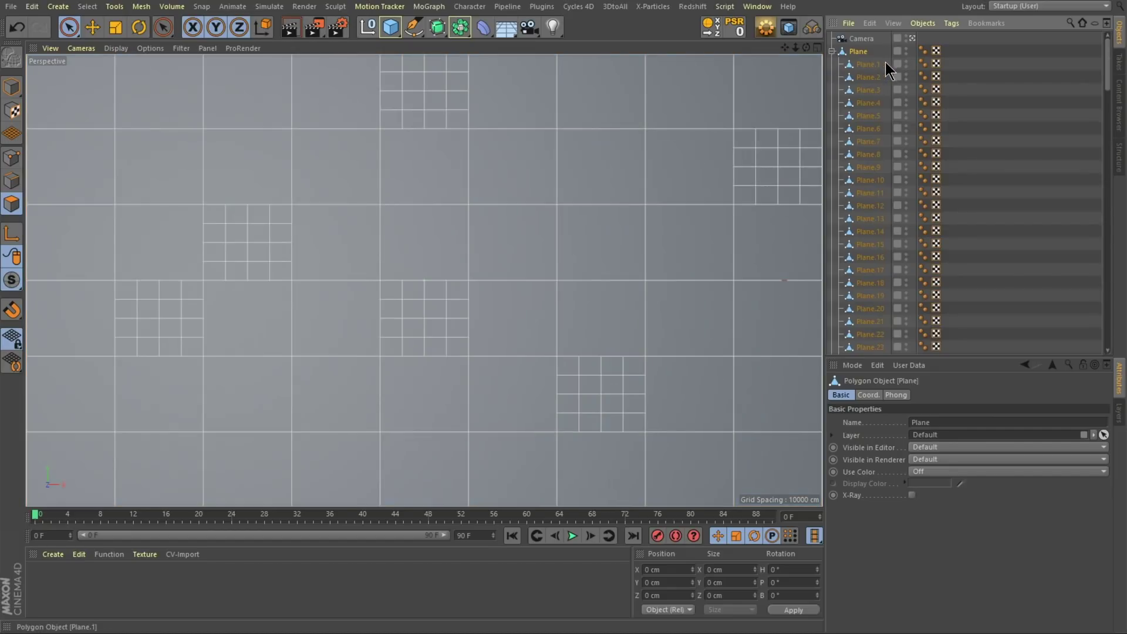
Inspect the new Null and select every piece from Plane.1 to Plane.144
{"action": "scroll", "coordinate": [880, 194], "scroll_direction": "down", "scroll_amount": 5}
{"action": "scroll", "coordinate": [880, 194], "scroll_direction": "up", "scroll_amount": 5}
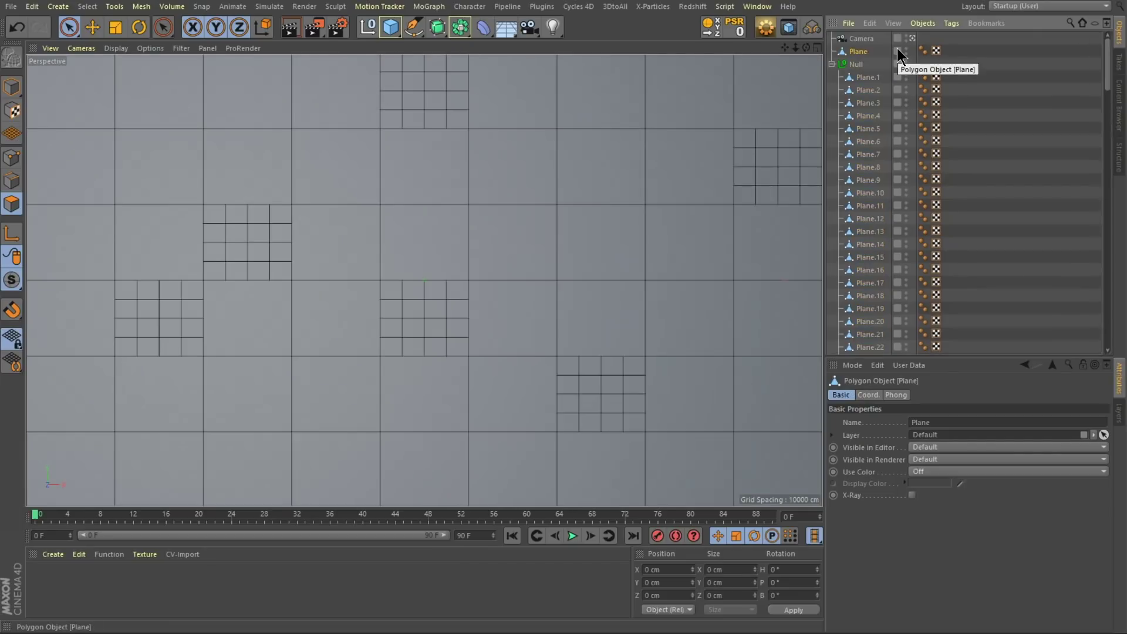
{"action": "left_click", "coordinate": [896, 51]}
{"action": "left_click", "coordinate": [867, 65]}
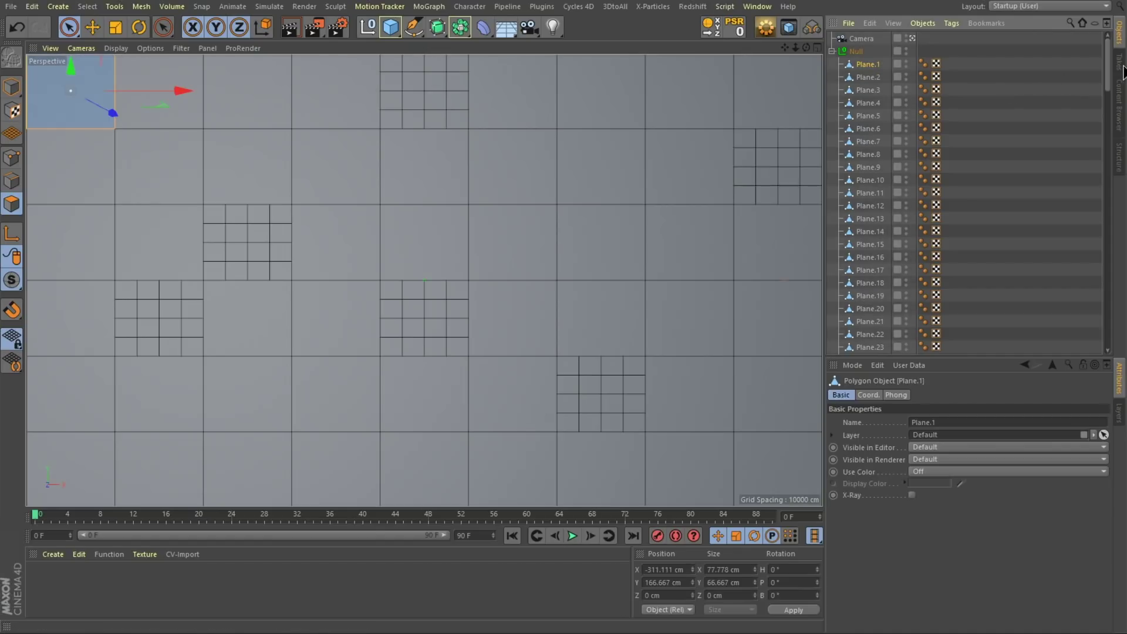
{"action": "left_click_drag", "start_coordinate": [1109, 75], "coordinate": [1092, 329]}
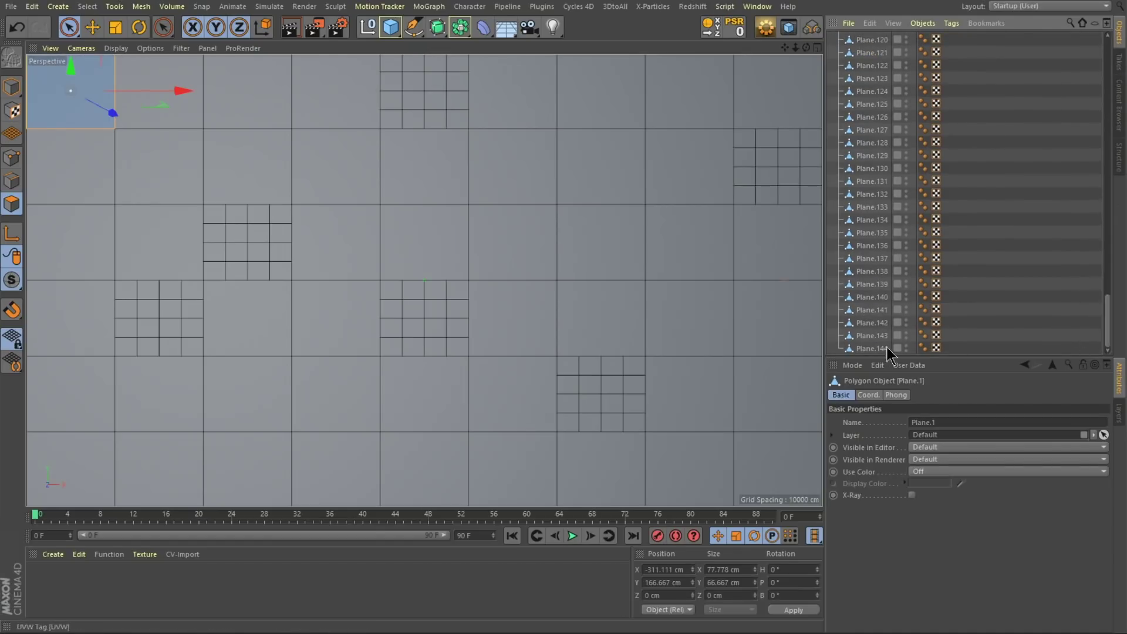
{"action": "left_click", "coordinate": [868, 347], "text": "shift"}
{"action": "left_click", "coordinate": [141, 6]}
Centre all 144 pieces' axes on their polygons at X 100%, then deselect everything
{"action": "mouse_move", "coordinate": [169, 125]}
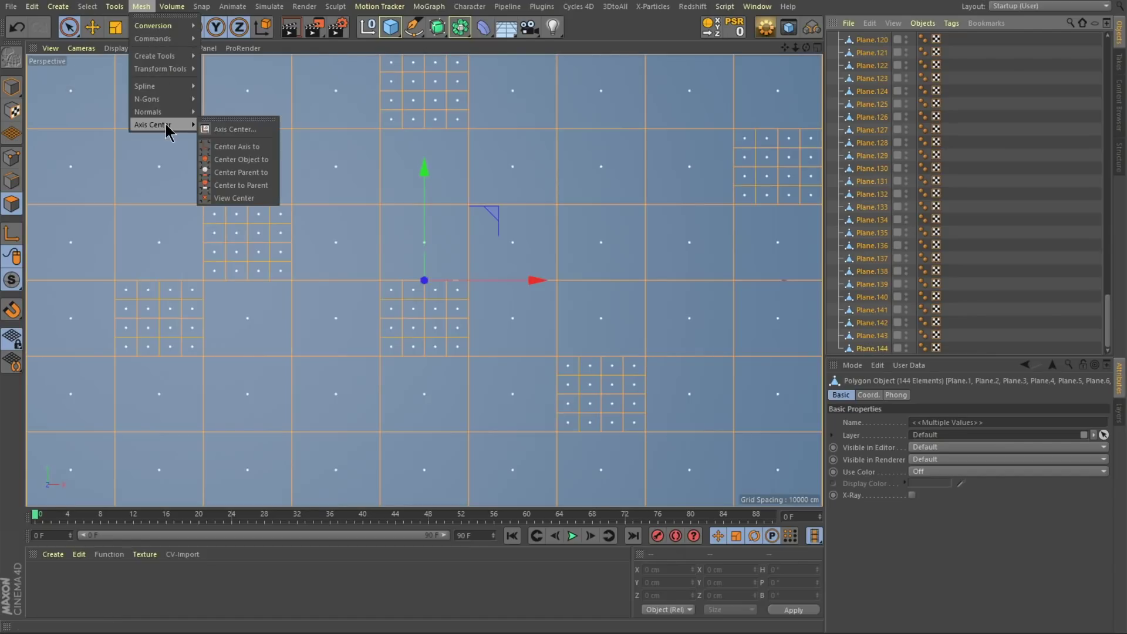
{"action": "left_click", "coordinate": [249, 131]}
{"action": "left_click_drag", "start_coordinate": [247, 39], "coordinate": [581, 157]}
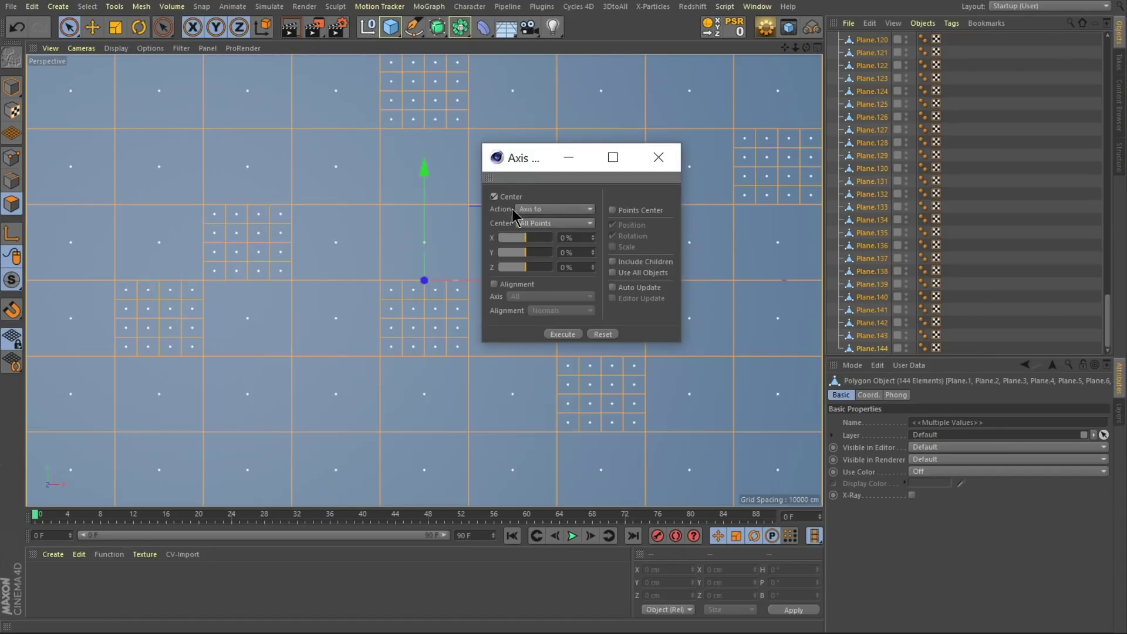
{"action": "left_click", "coordinate": [548, 223]}
{"action": "left_click", "coordinate": [578, 264]}
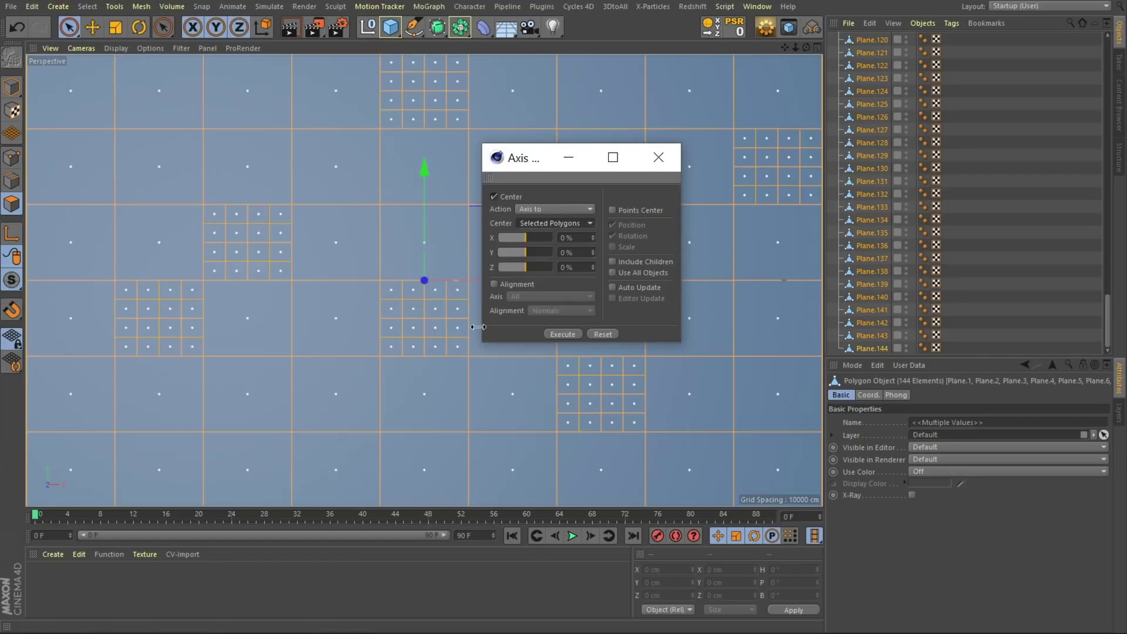
{"action": "left_click_drag", "start_coordinate": [526, 237], "coordinate": [552, 237]}
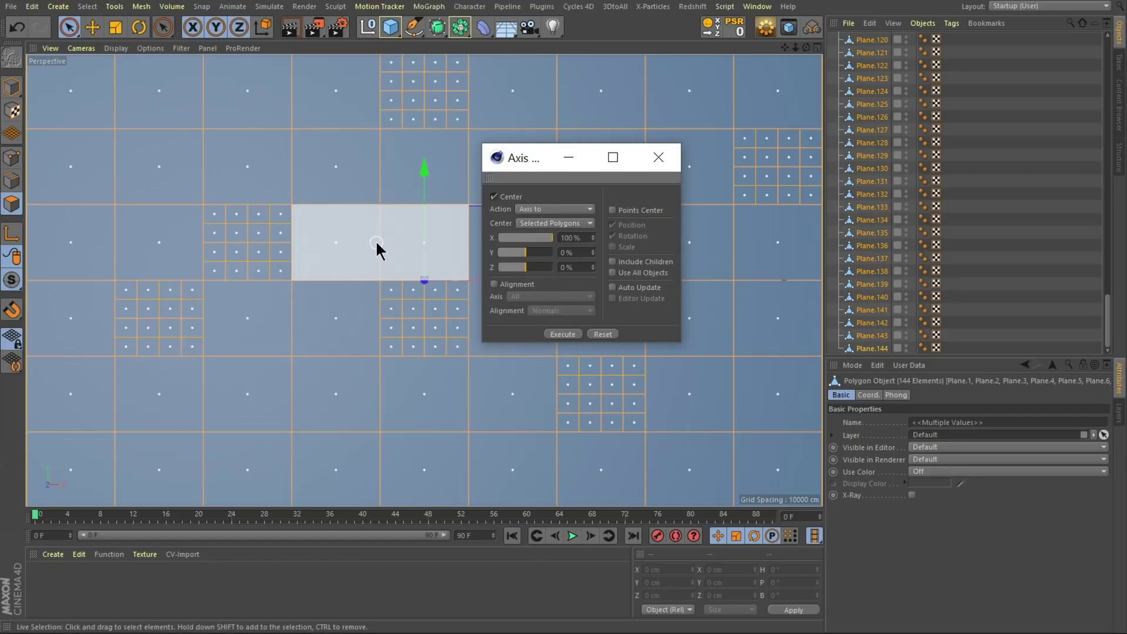
{"action": "left_click", "coordinate": [563, 334]}
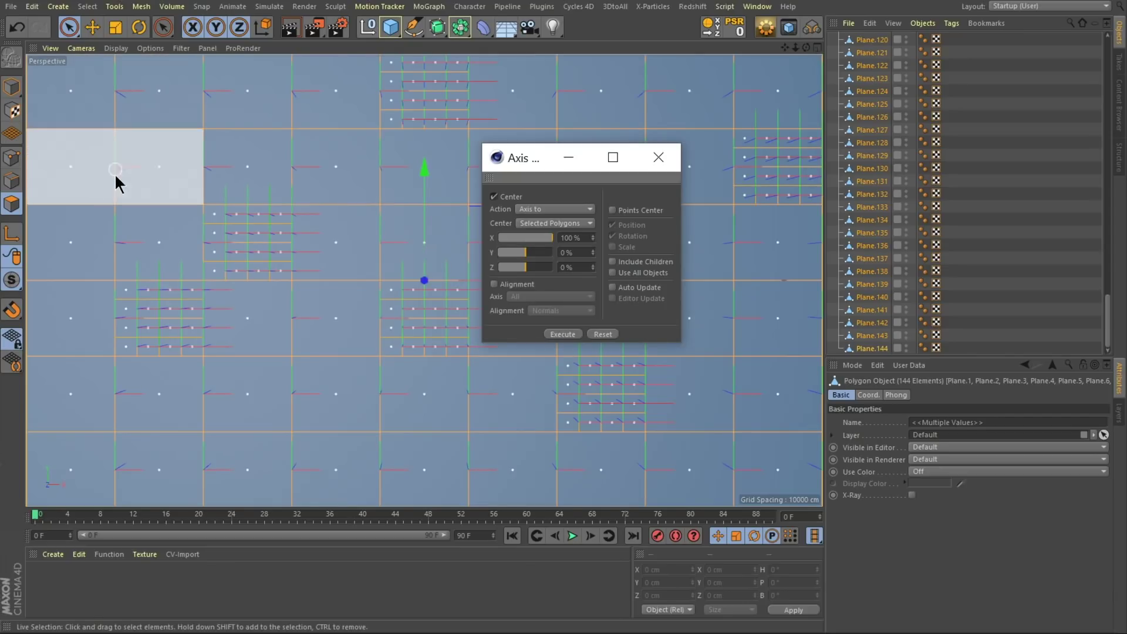
{"action": "left_click", "coordinate": [658, 157]}
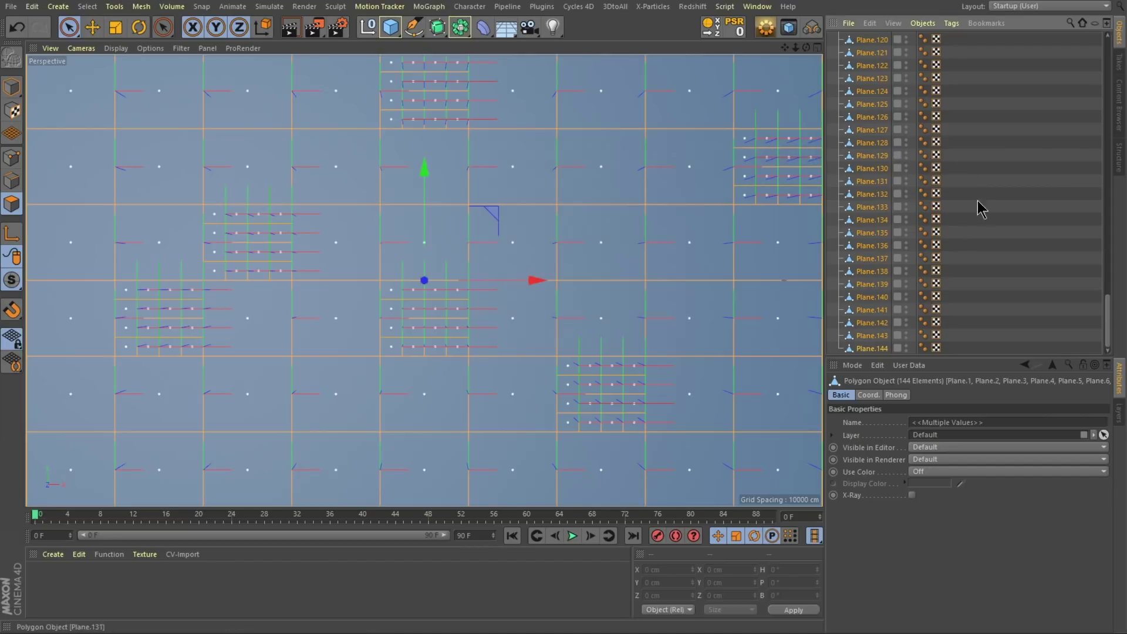
{"action": "key", "text": "ctrl+shift+a"}
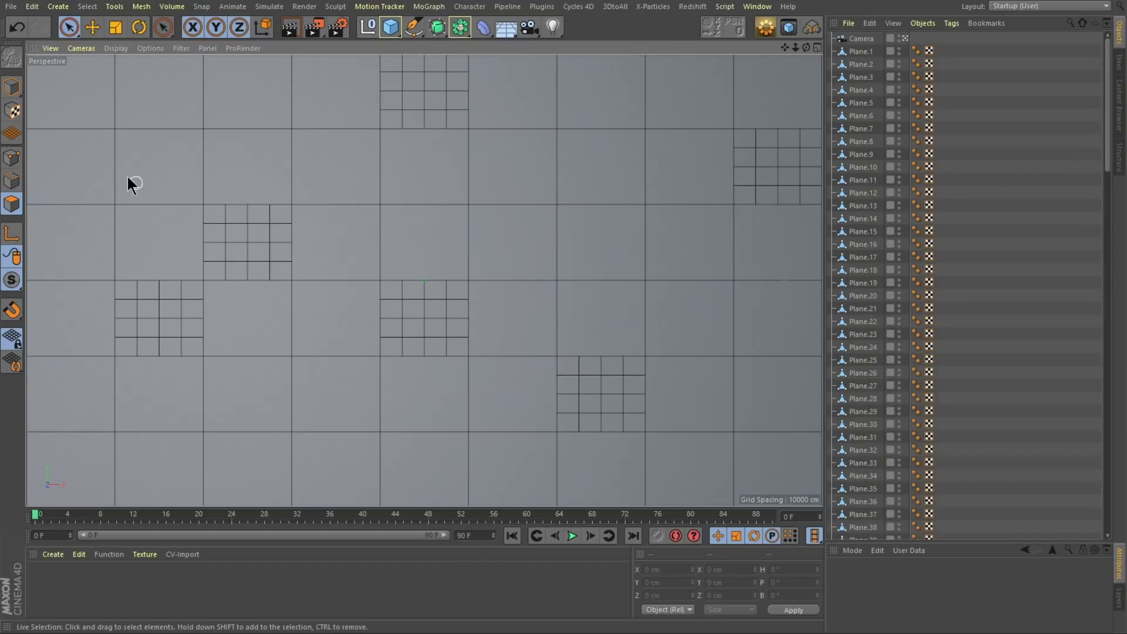
In Model mode, box-select a block of 35 central planes
{"action": "left_click", "coordinate": [7, 94]}
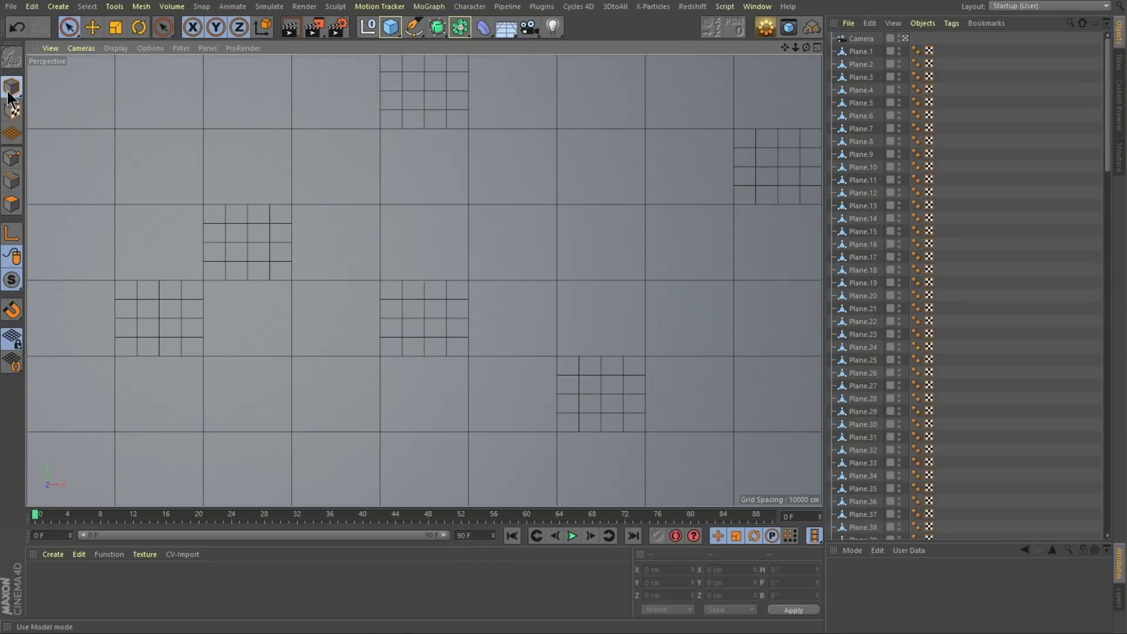
{"action": "left_click", "coordinate": [392, 292]}
{"action": "key", "text": "0"}
{"action": "left_click_drag", "start_coordinate": [411, 300], "coordinate": [188, 71]}
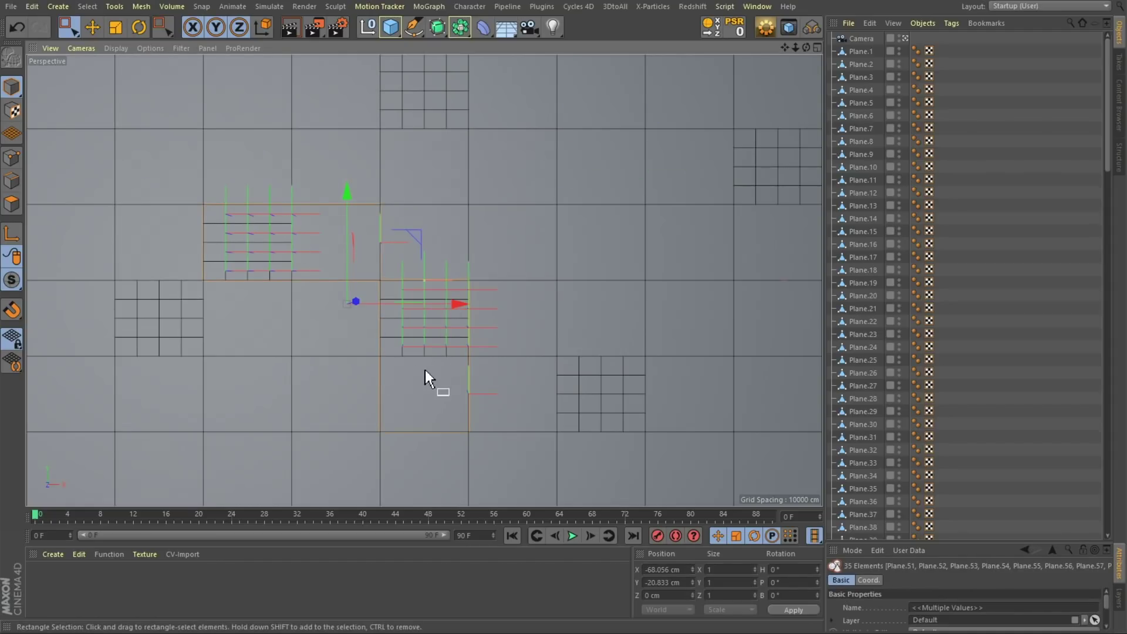
Re-centre the 35 planes' axes at X 0% and Y 100% with Axis Center
{"action": "left_click", "coordinate": [85, 7]}
{"action": "mouse_move", "coordinate": [138, 7]}
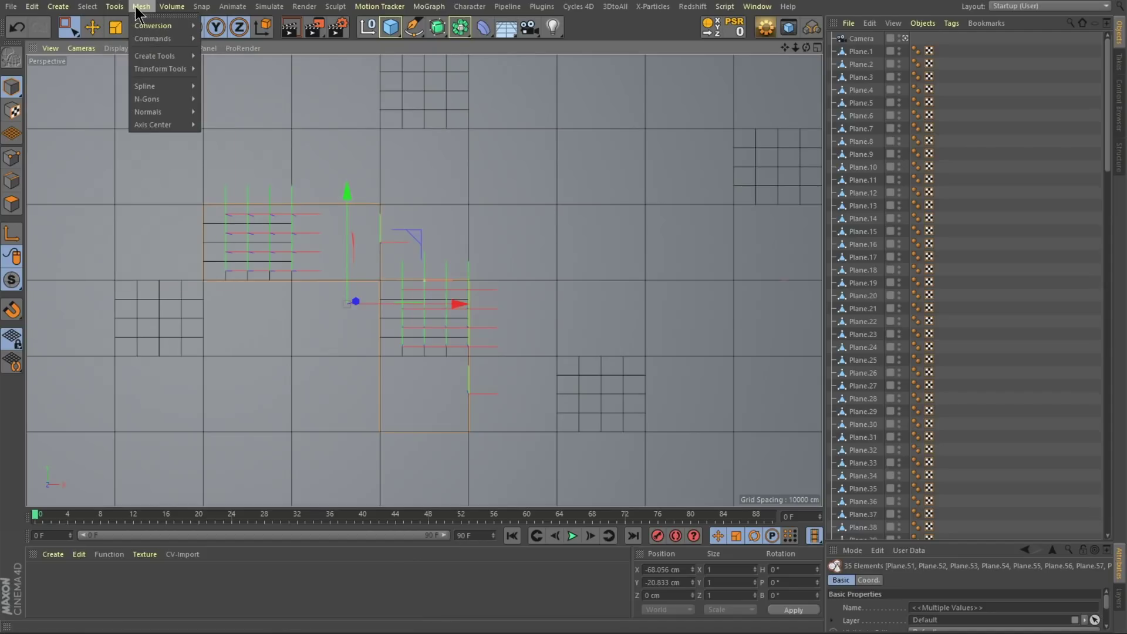
{"action": "mouse_move", "coordinate": [179, 124]}
{"action": "left_click", "coordinate": [226, 125]}
{"action": "left_click_drag", "start_coordinate": [286, 108], "coordinate": [721, 239]}
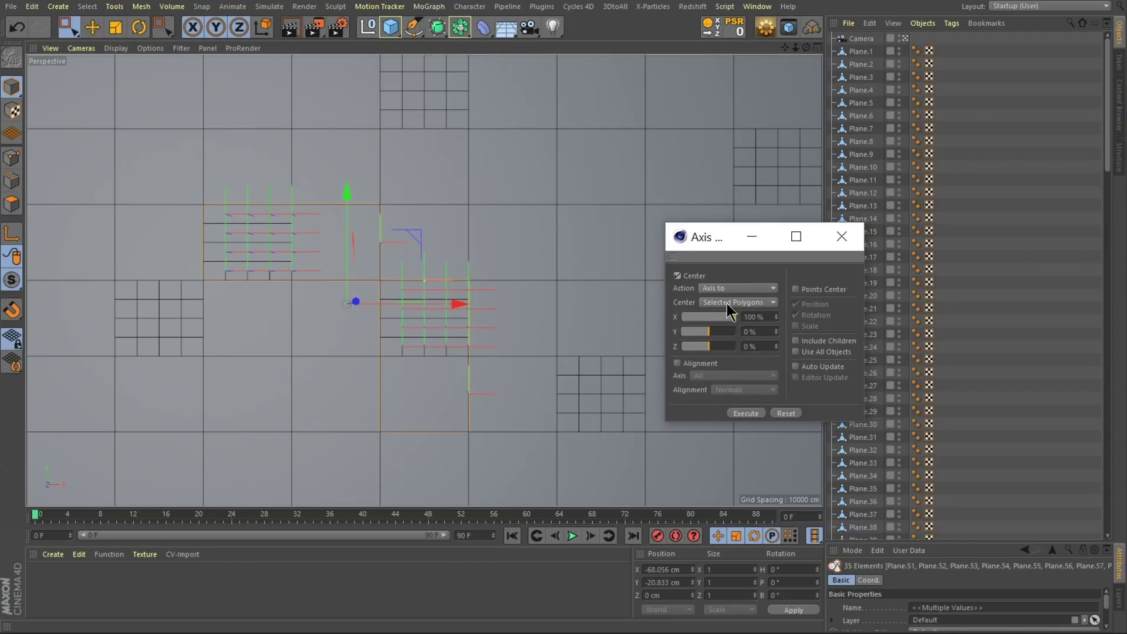
{"action": "left_click_drag", "start_coordinate": [716, 318], "coordinate": [709, 316]}
{"action": "double_click", "coordinate": [751, 317]}
{"action": "type", "text": "0"}
{"action": "left_click", "coordinate": [745, 413]}
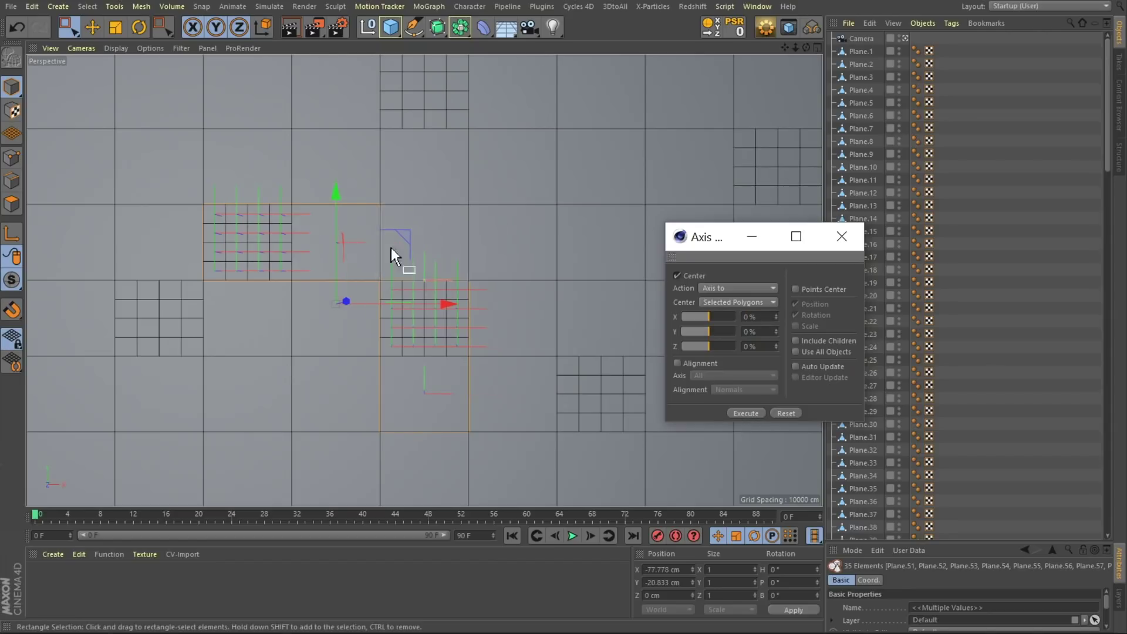
{"action": "left_click_drag", "start_coordinate": [709, 330], "coordinate": [759, 331]}
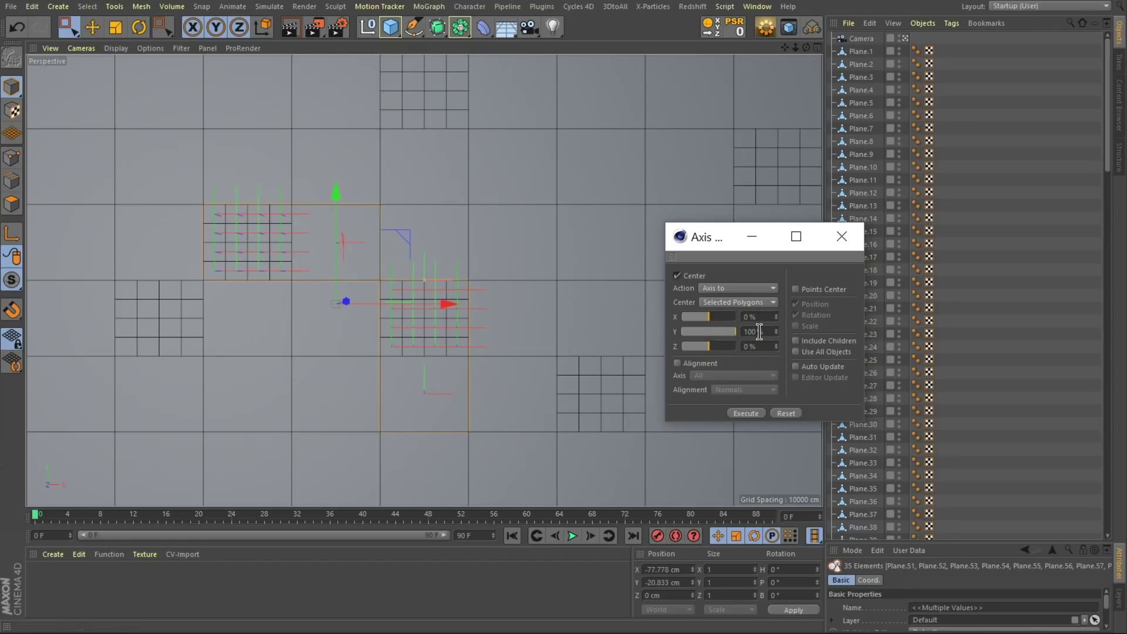
{"action": "left_click", "coordinate": [751, 414]}
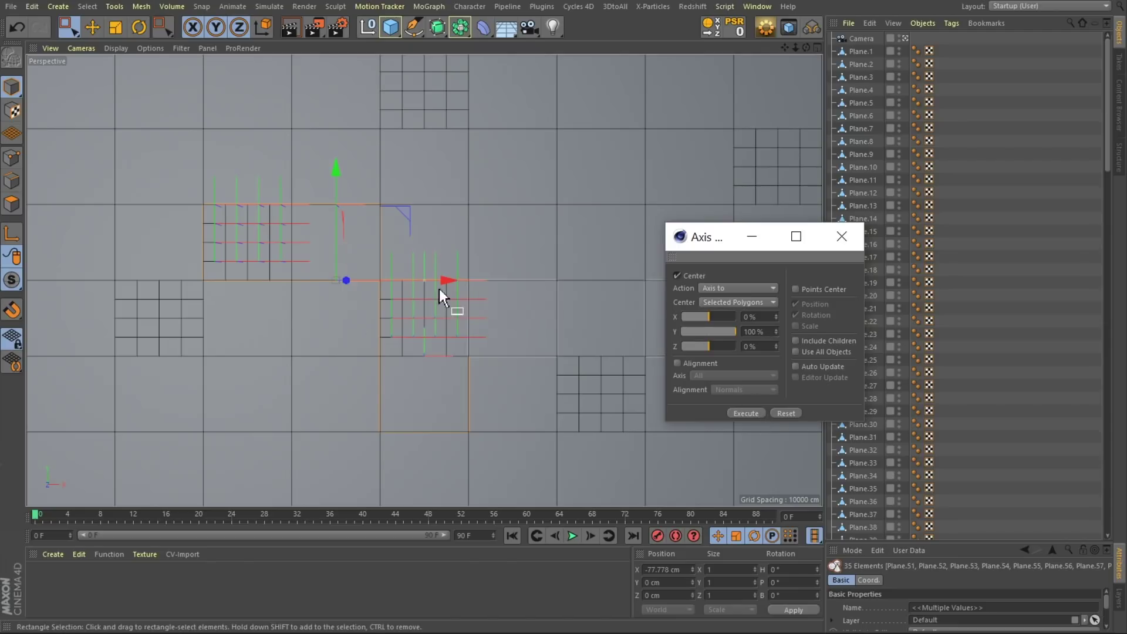
{"action": "key", "text": "Escape"}
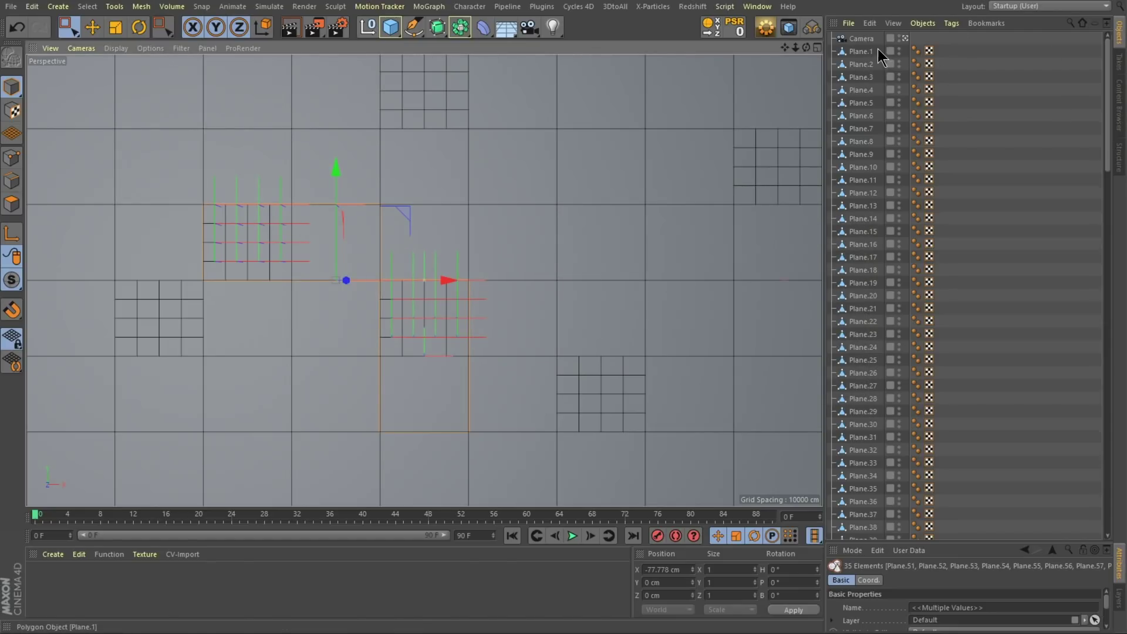
Test grouping Plane.1 with Alt+G, then select the camera and all 144 planes
{"action": "scroll", "coordinate": [837, 526], "scroll_direction": "down", "scroll_amount": 10}
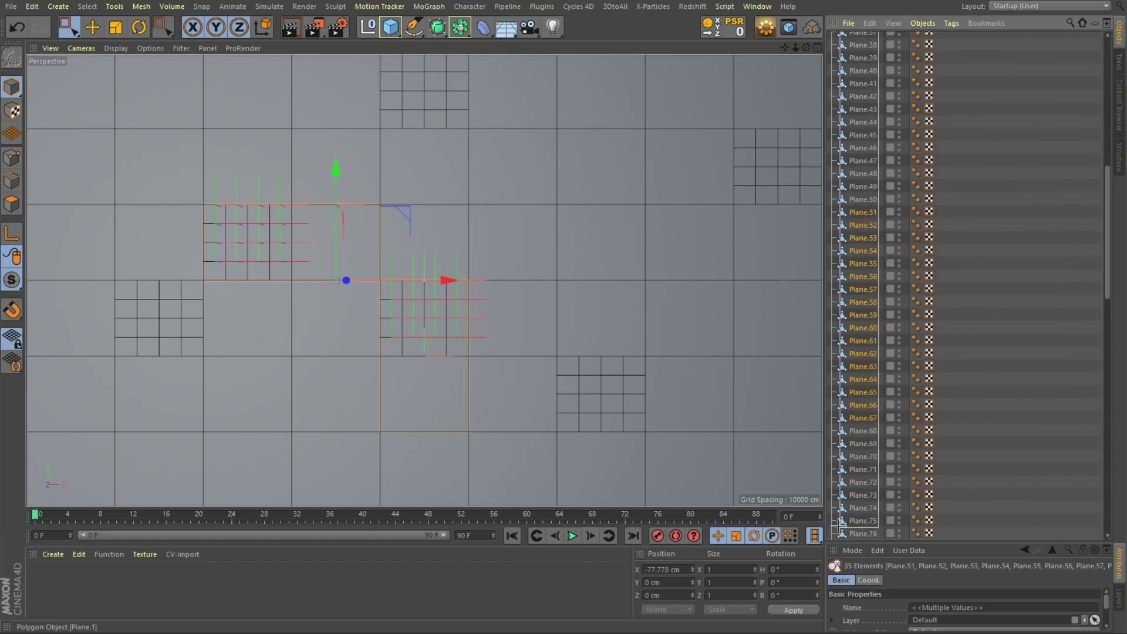
{"action": "scroll", "coordinate": [837, 527], "scroll_direction": "down", "scroll_amount": 20}
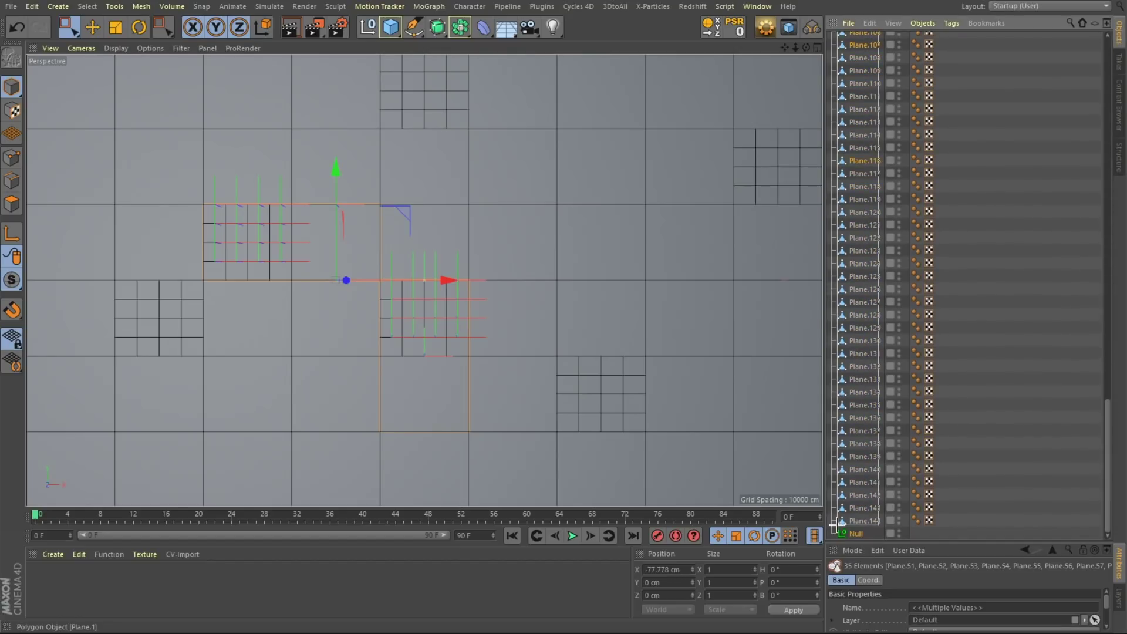
{"action": "left_click", "coordinate": [834, 521], "text": "shift"}
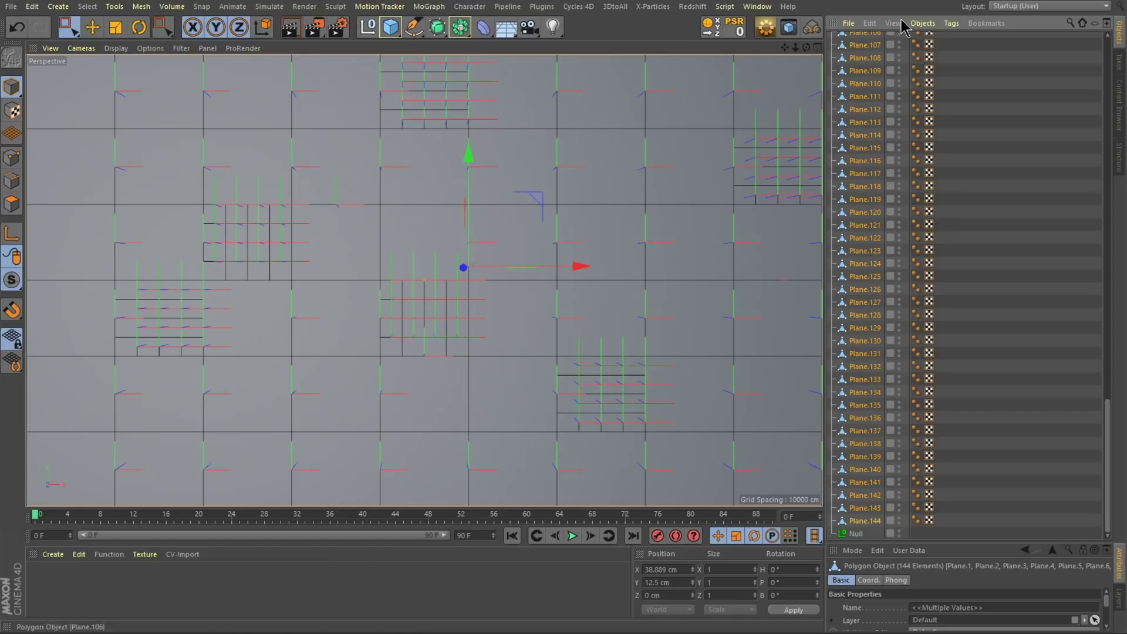
{"action": "left_click_drag", "start_coordinate": [1108, 431], "coordinate": [1109, 64]}
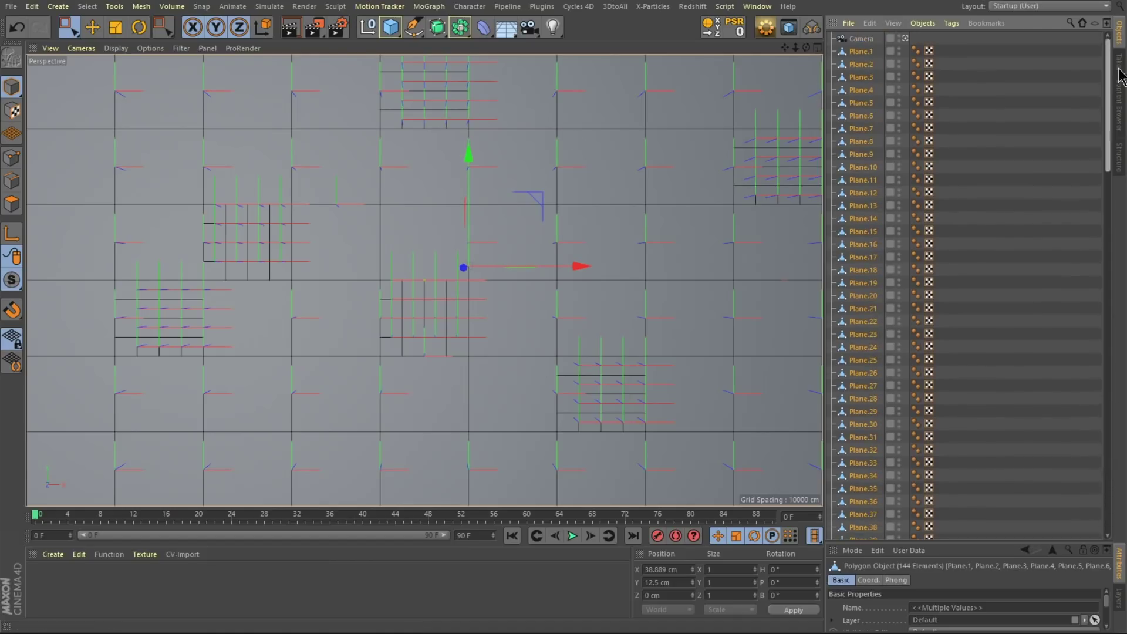
{"action": "left_click", "coordinate": [862, 51]}
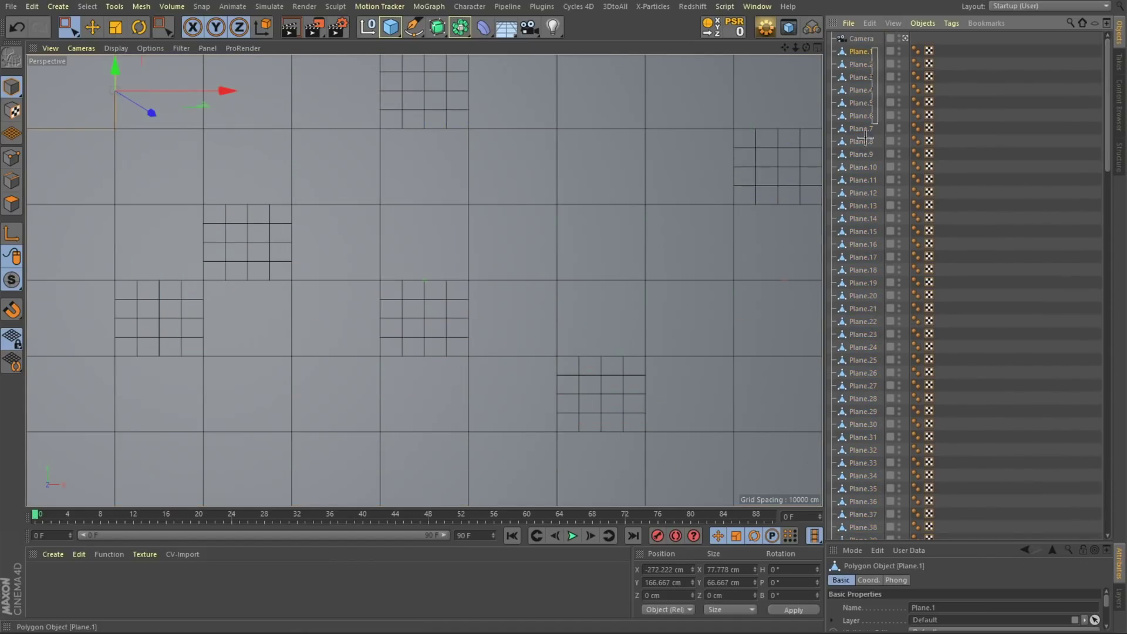
{"action": "double_click", "coordinate": [858, 51]}
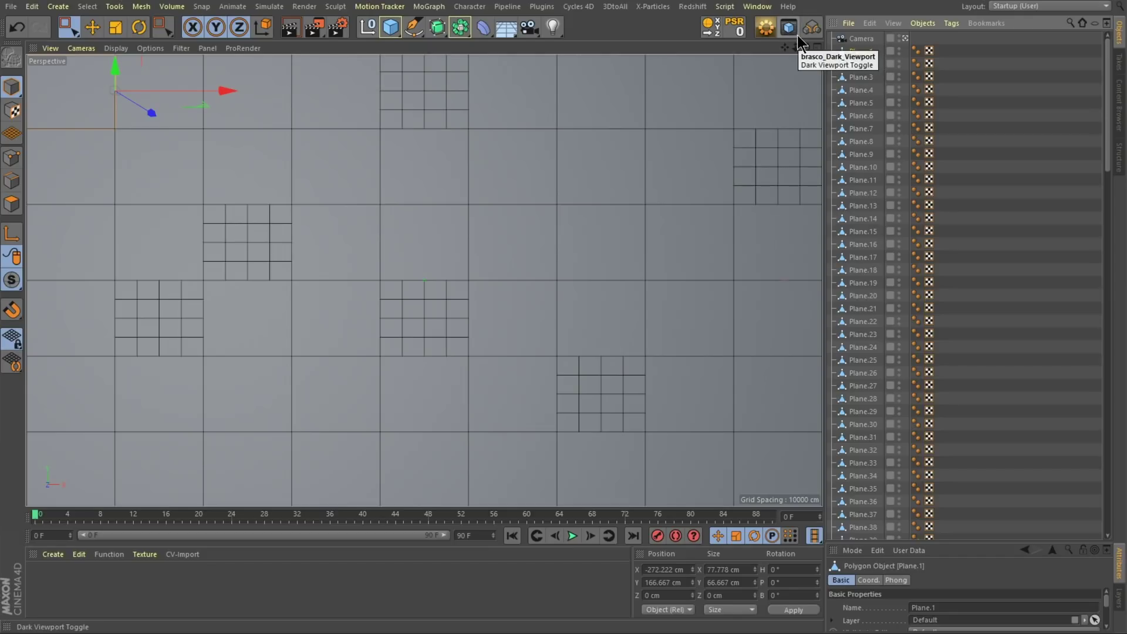
{"action": "key", "text": "alt+g"}
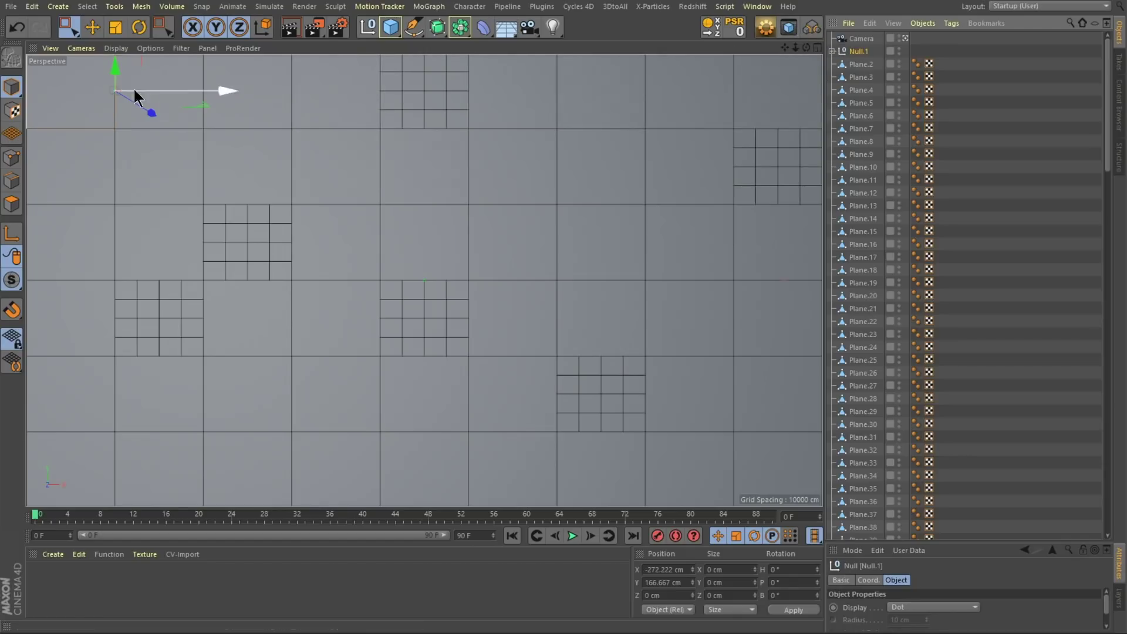
{"action": "left_click_drag", "start_coordinate": [836, 36], "coordinate": [842, 534]}
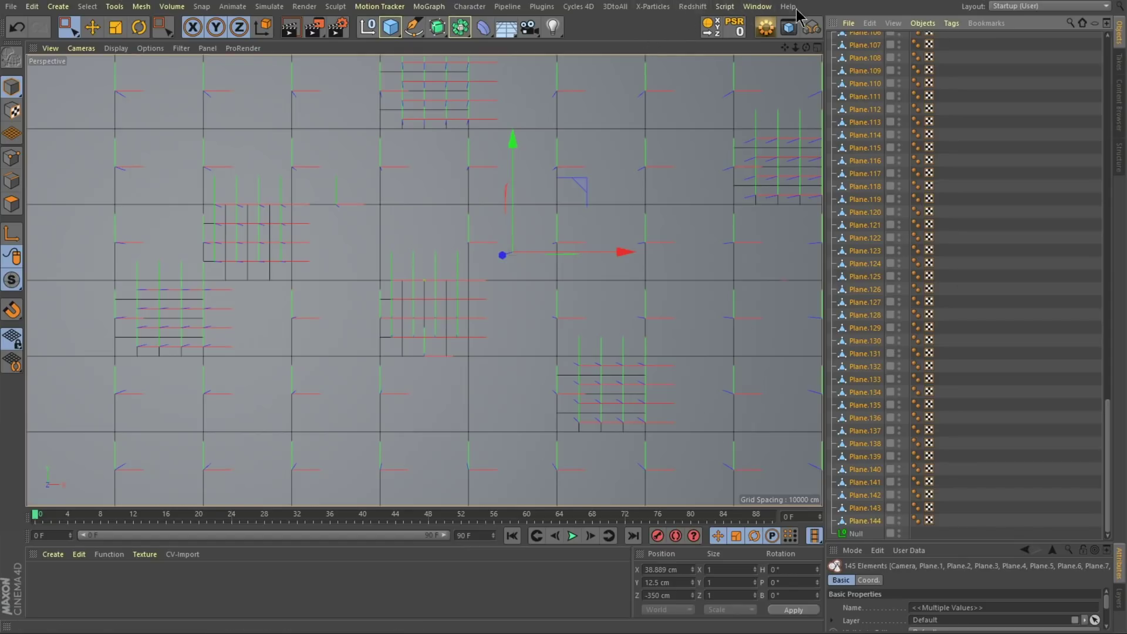
Run HB_Group from Commander ('hb gr') to wrap the camera and each plane in root nulls
{"action": "key", "text": "shift+c"}
{"action": "type", "text": "hb gr"}
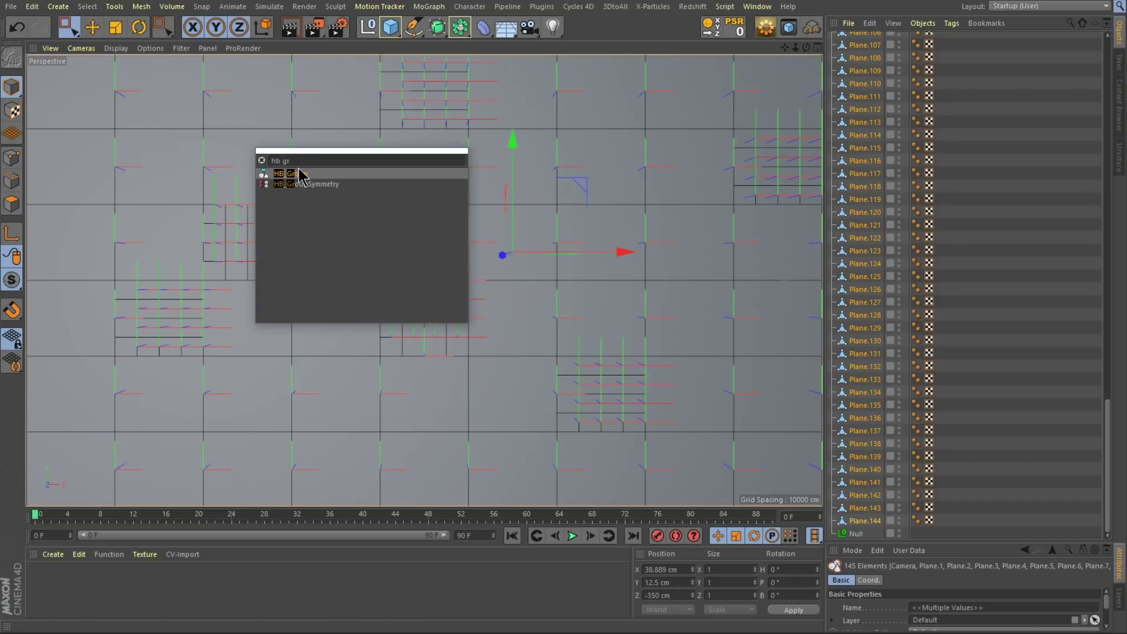
{"action": "left_click", "coordinate": [264, 175]}
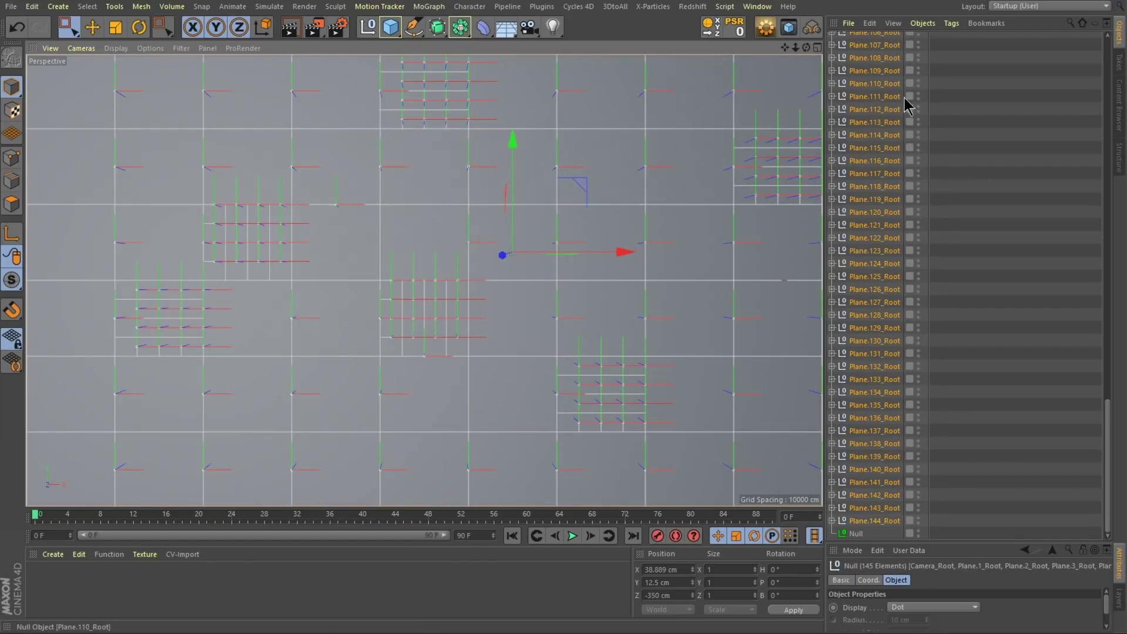
{"action": "left_click_drag", "start_coordinate": [1108, 402], "coordinate": [1111, 71]}
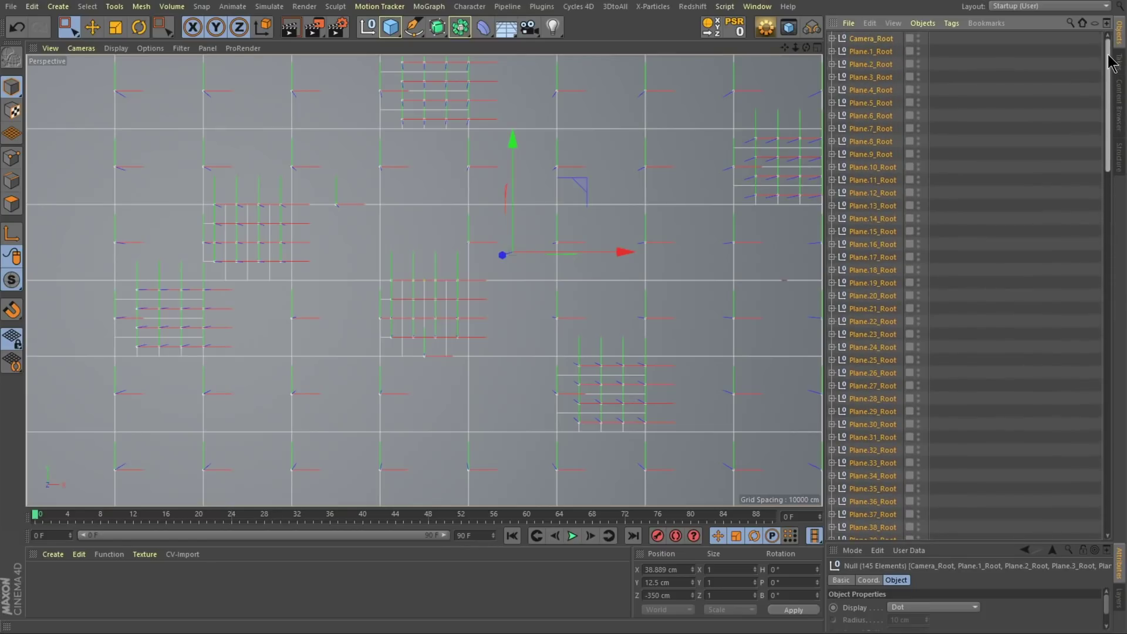
{"action": "left_click", "coordinate": [875, 38]}
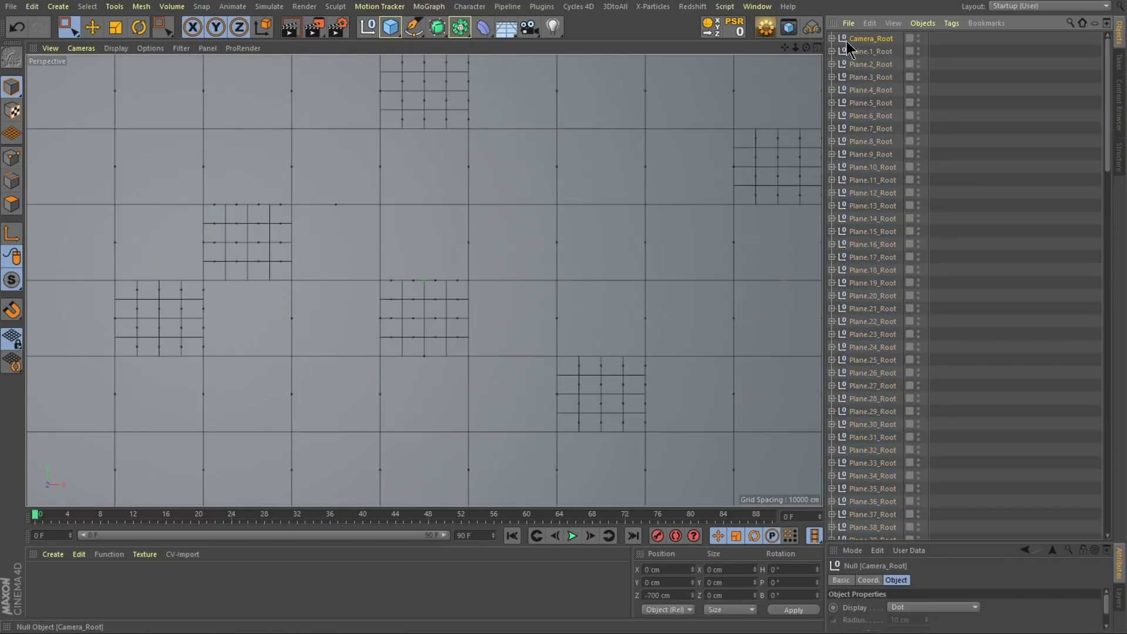
{"action": "key", "text": "ctrl+z"}
{"action": "left_click", "coordinate": [429, 6]}
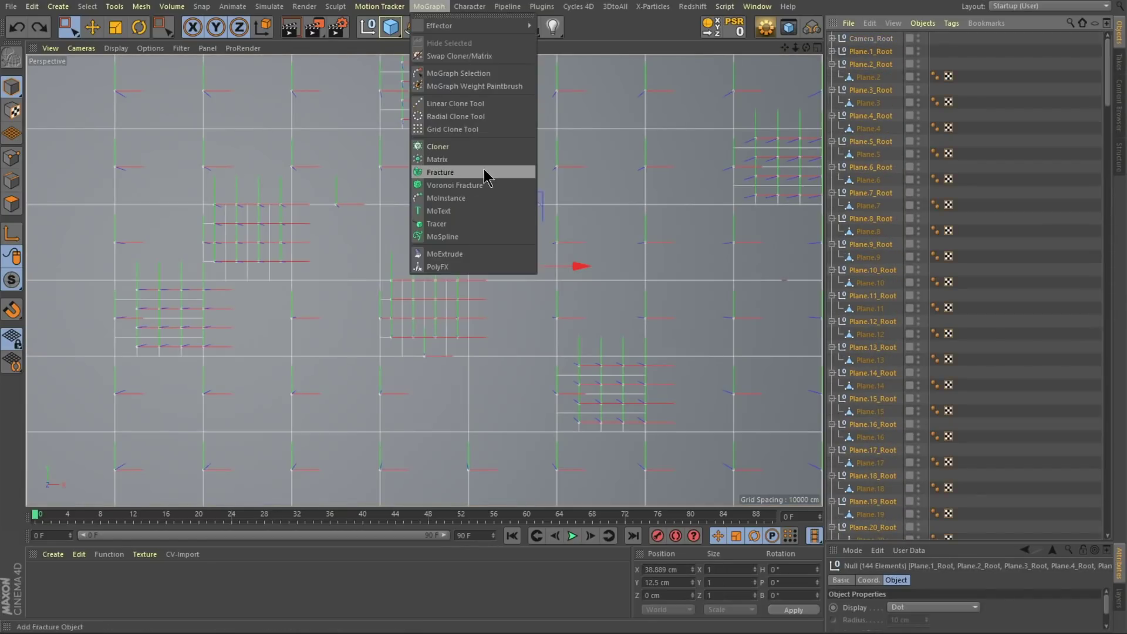
Add a Fracture object and drag Plane.1_Root through Plane.144_Root into it
{"action": "left_click", "coordinate": [440, 172]}
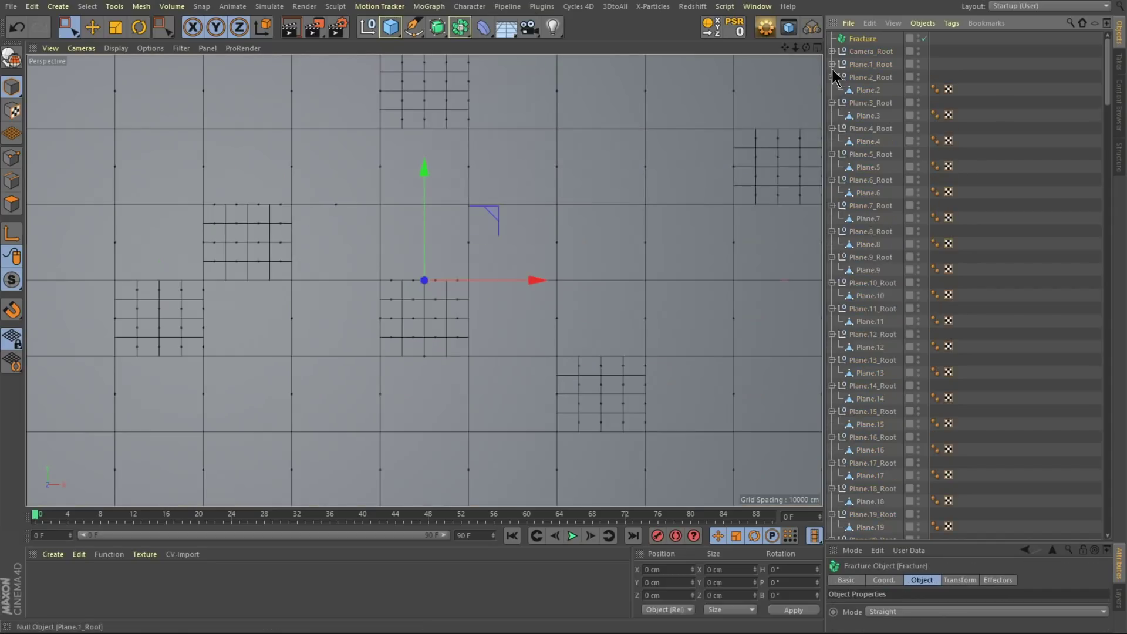
{"action": "left_click", "coordinate": [887, 62]}
{"action": "left_click_drag", "start_coordinate": [1109, 91], "coordinate": [1108, 531]}
{"action": "left_click", "coordinate": [877, 522], "text": "shift"}
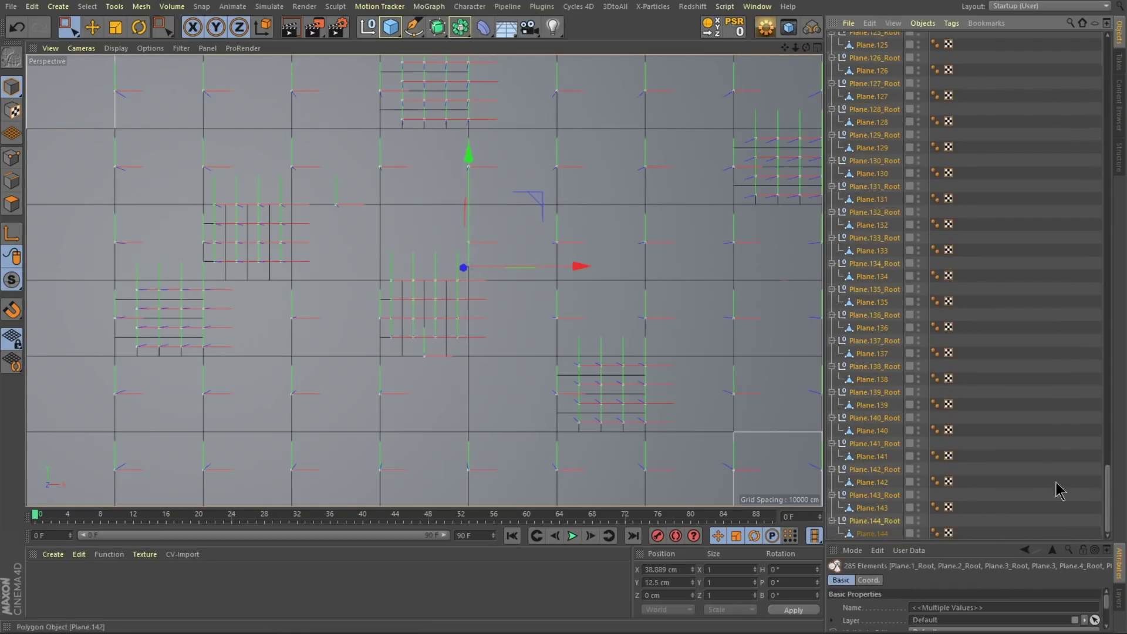
{"action": "left_click_drag", "start_coordinate": [874, 495], "coordinate": [862, 38]}
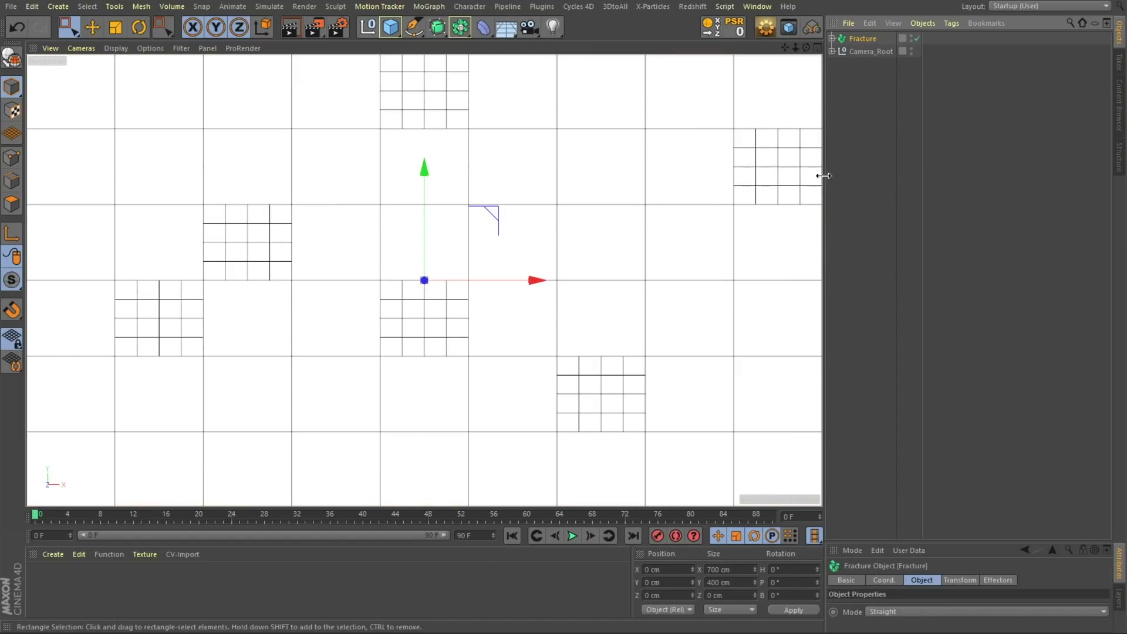
Add a Plain effector to the fracture in Remap transform mode with Y and Z scale 0
{"action": "key", "text": "ctrl+shift+p"}
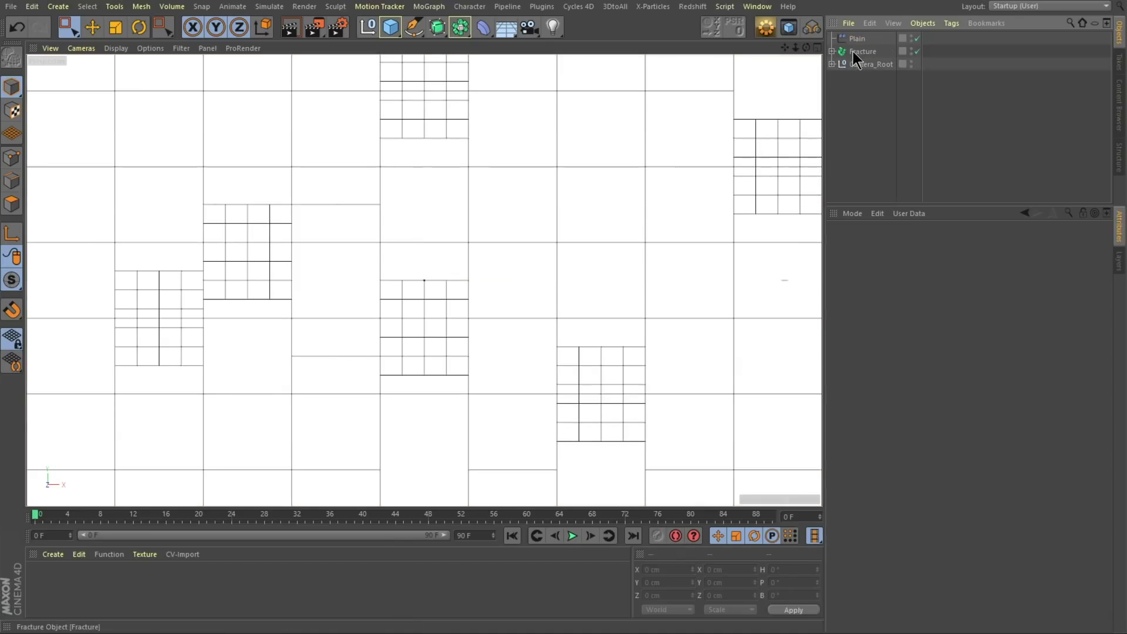
{"action": "left_click", "coordinate": [858, 40]}
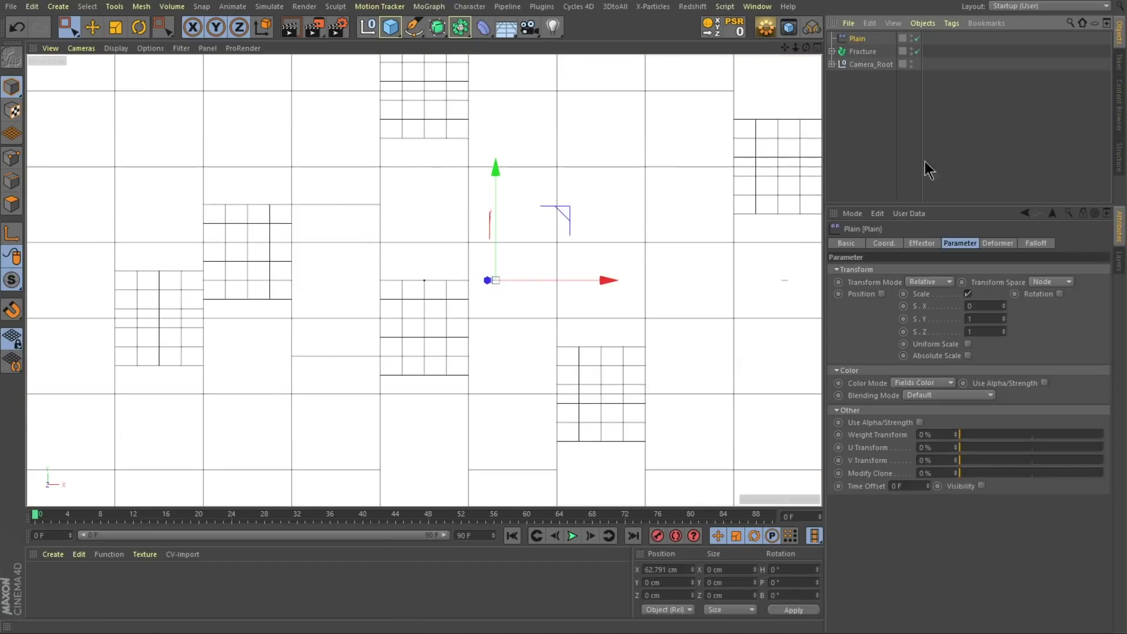
{"action": "left_click", "coordinate": [936, 283]}
{"action": "left_click", "coordinate": [921, 321]}
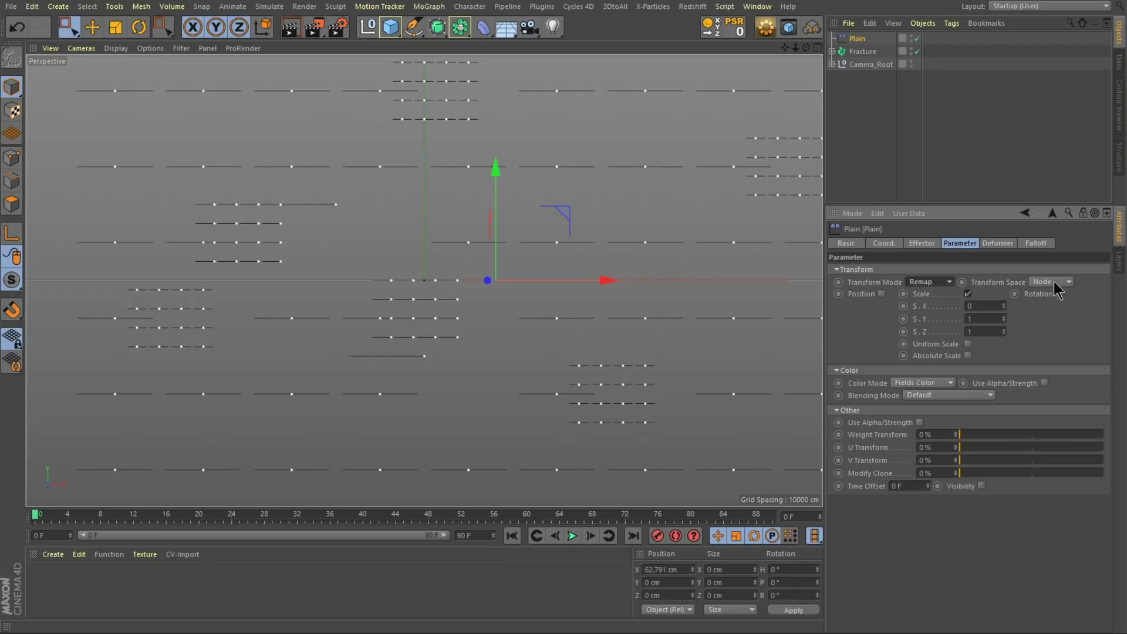
{"action": "key", "text": "Tab"}
{"action": "type", "text": "0"}
{"action": "key", "text": "Tab"}
{"action": "type", "text": "0"}
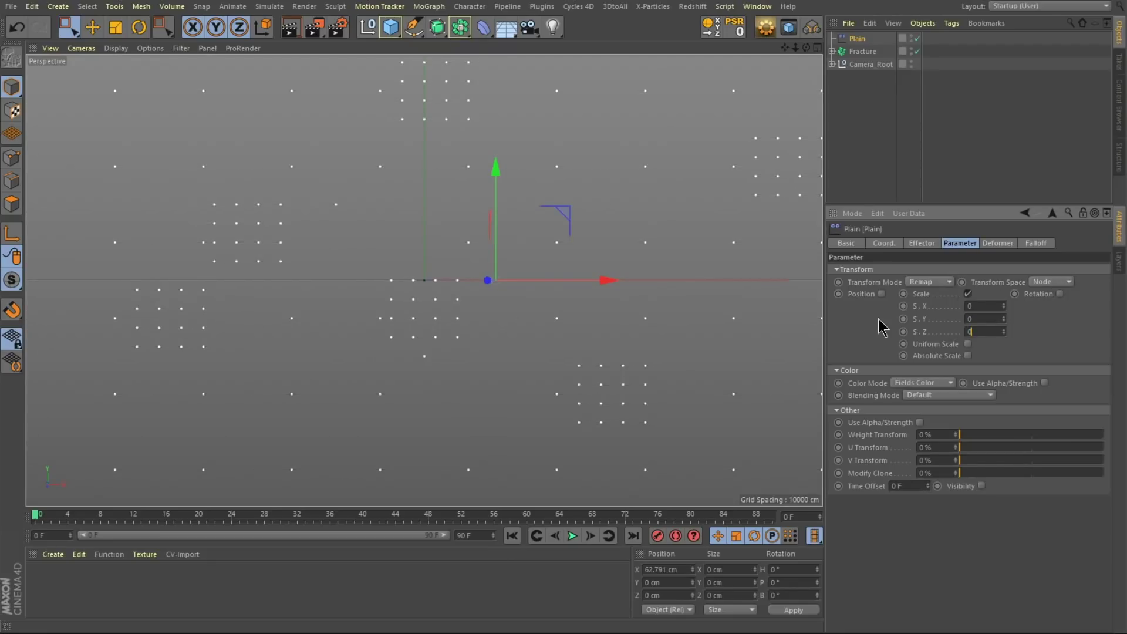
{"action": "left_click", "coordinate": [981, 305]}
Add a Spherical Field falloff with Curve contour mode and a flattened curve top
{"action": "left_click", "coordinate": [1035, 243]}
{"action": "left_click", "coordinate": [861, 425]}
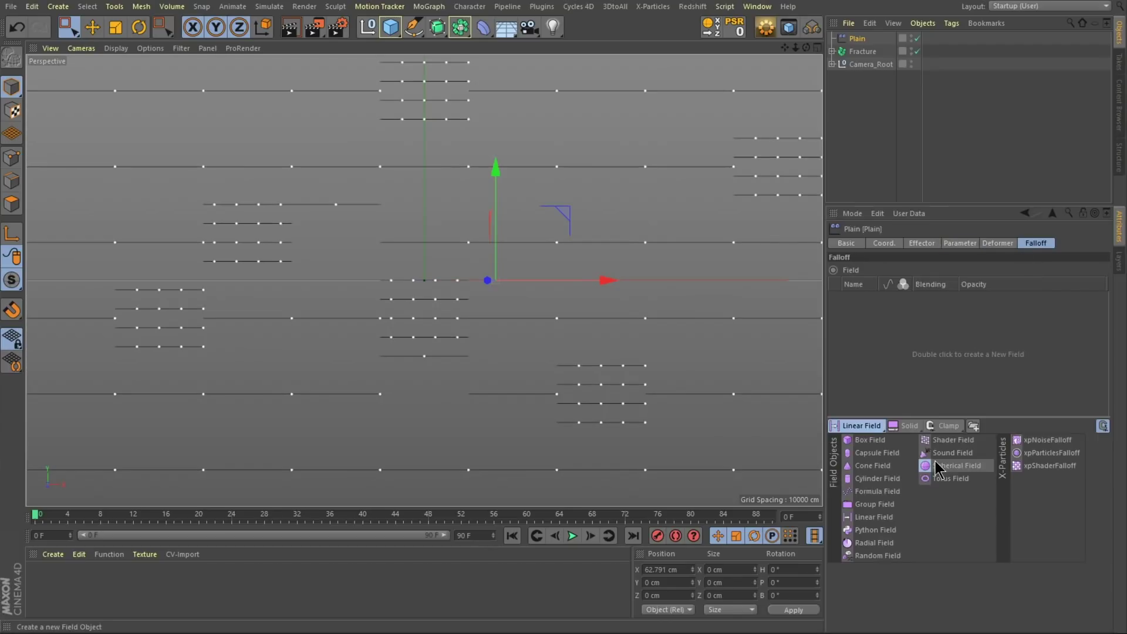
{"action": "left_click", "coordinate": [937, 467]}
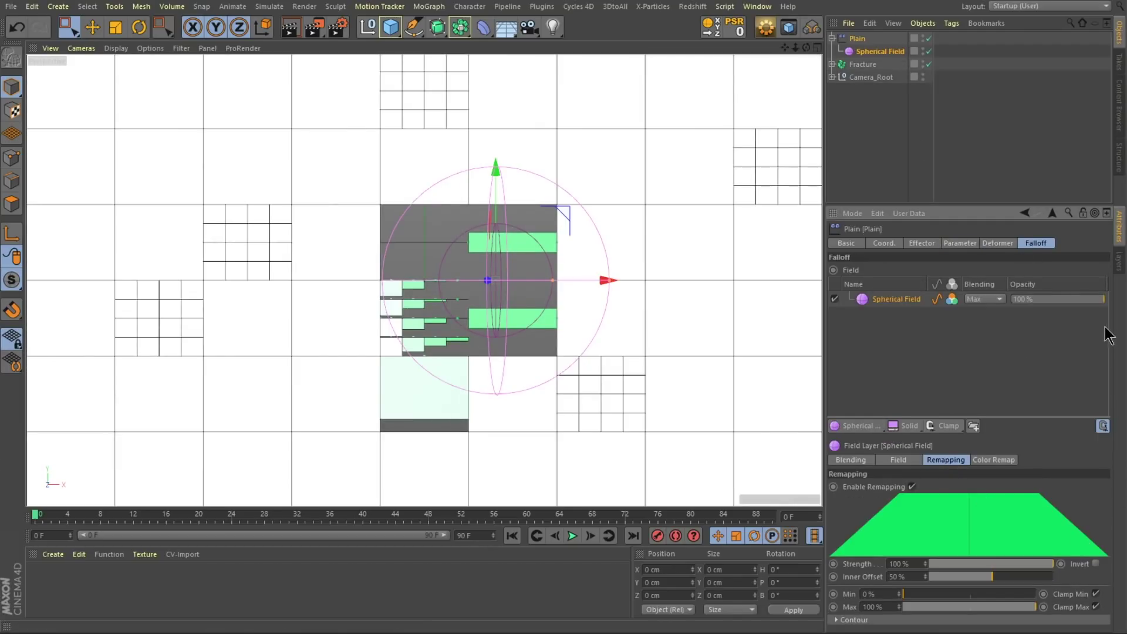
{"action": "left_click", "coordinate": [835, 620]}
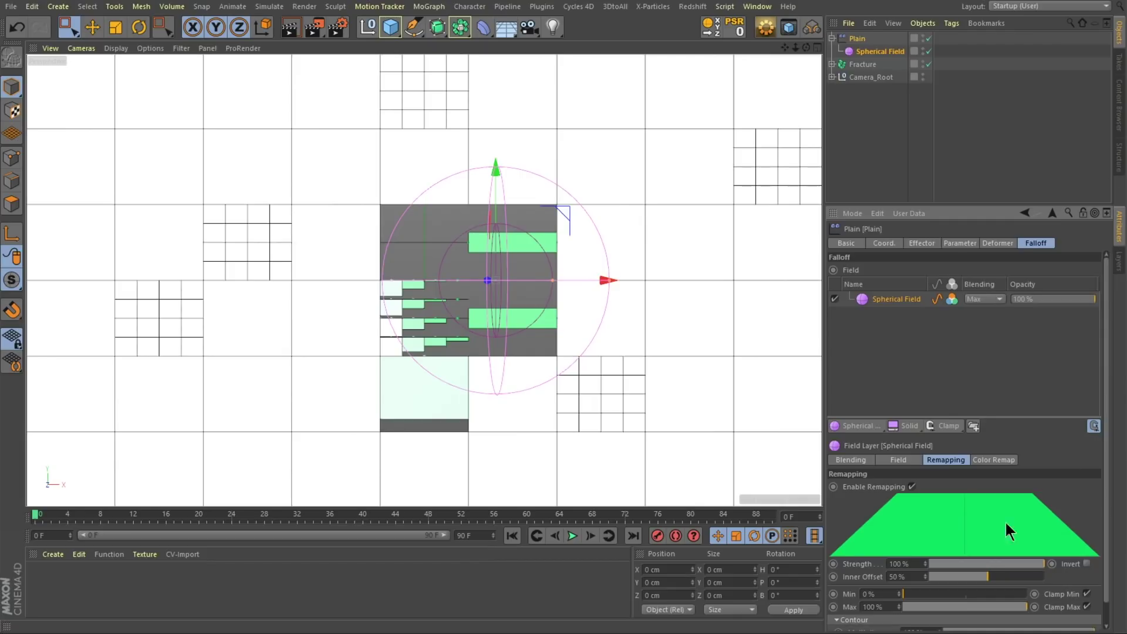
{"action": "left_click_drag", "start_coordinate": [974, 420], "coordinate": [991, 333]}
{"action": "left_click", "coordinate": [945, 550]}
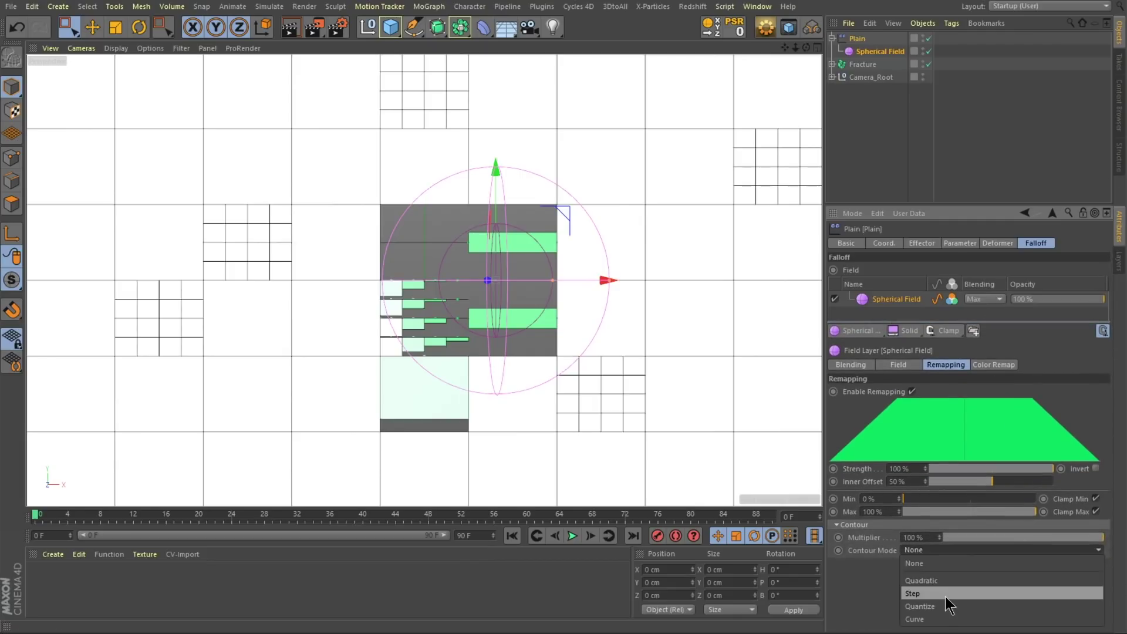
{"action": "left_click", "coordinate": [943, 617]}
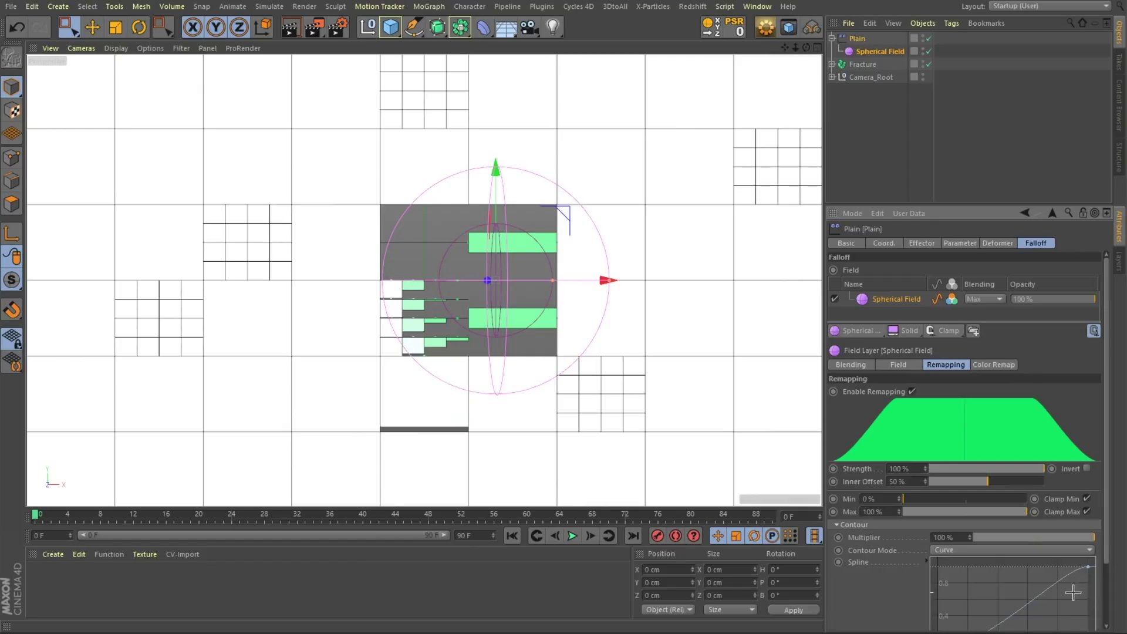
{"action": "left_click_drag", "start_coordinate": [1087, 567], "coordinate": [1039, 566]}
Test a larger field size, undo it, and move the Plain right along X
{"action": "left_click", "coordinate": [894, 368]}
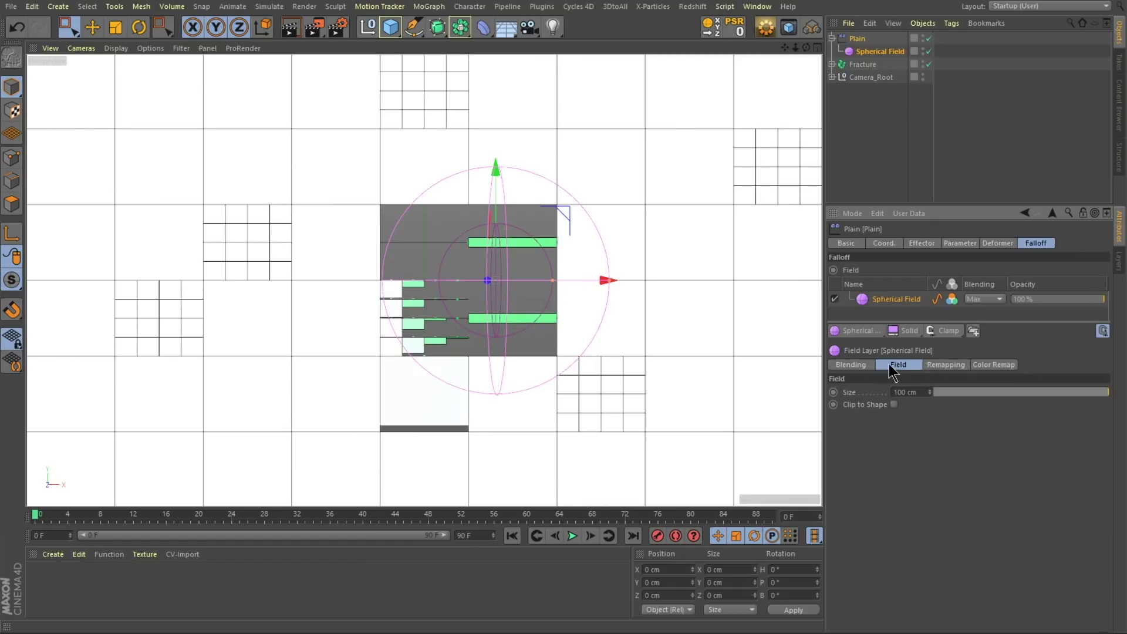
{"action": "left_click_drag", "start_coordinate": [928, 390], "coordinate": [932, 387]}
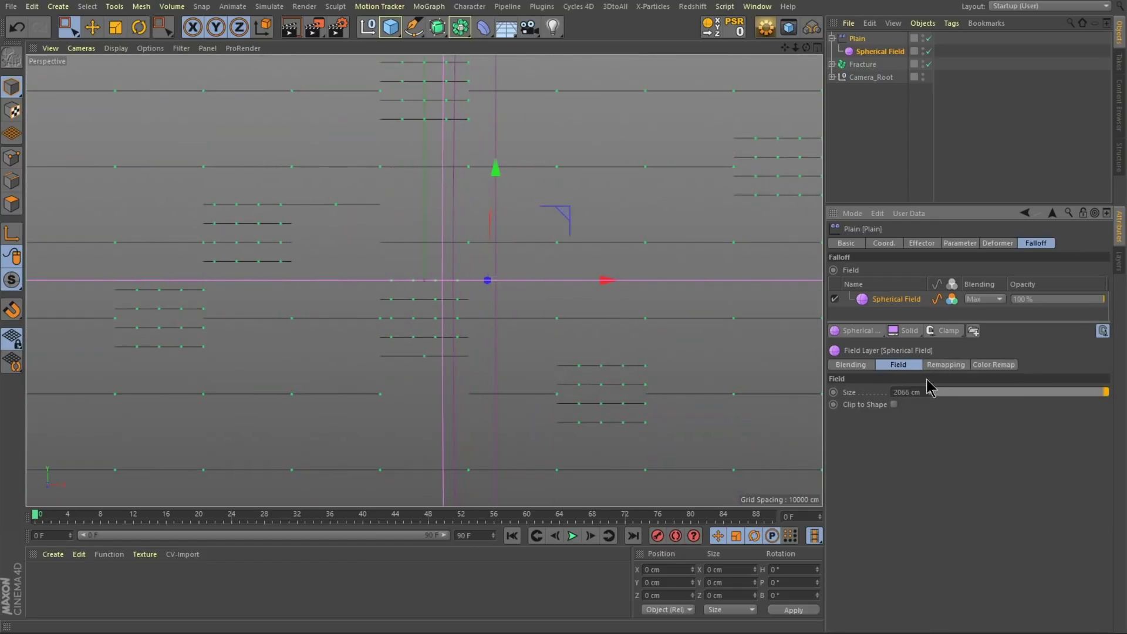
{"action": "key", "text": "ctrl+z"}
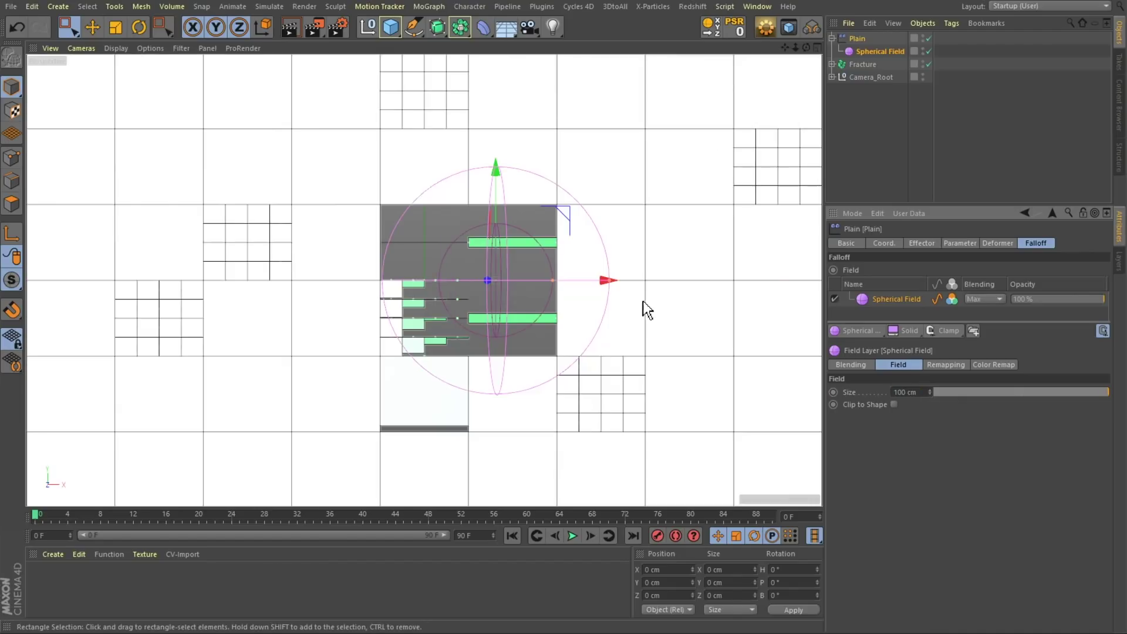
{"action": "left_click_drag", "start_coordinate": [619, 279], "coordinate": [974, 276]}
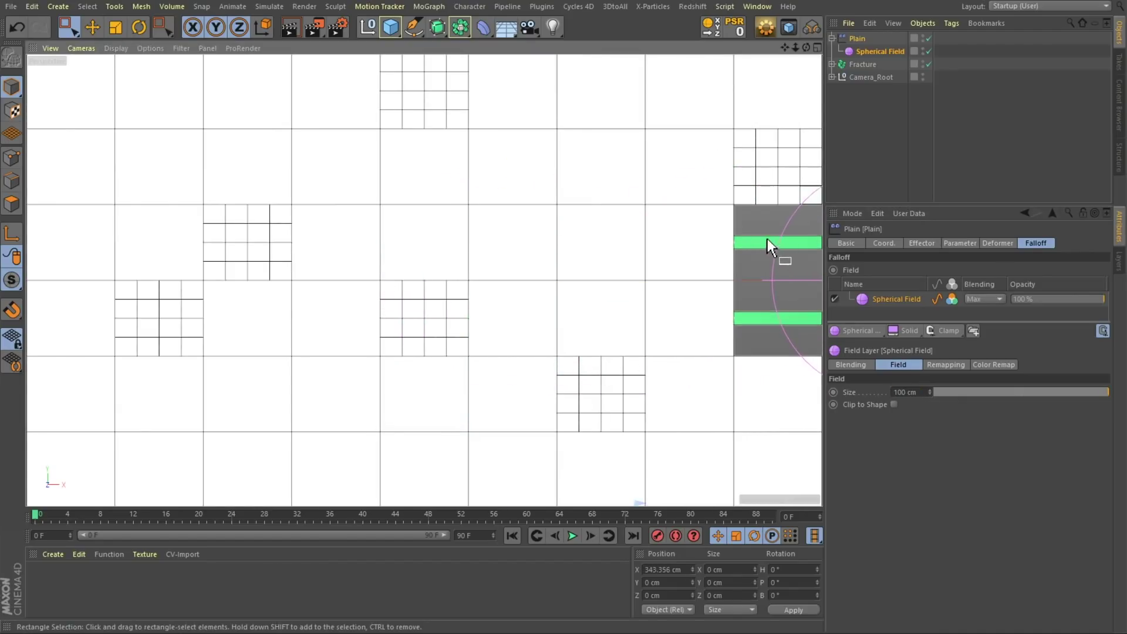
Undo the Plain effector's move and set the Spherical Field Size to 1500 cm
{"action": "left_click", "coordinate": [967, 244]}
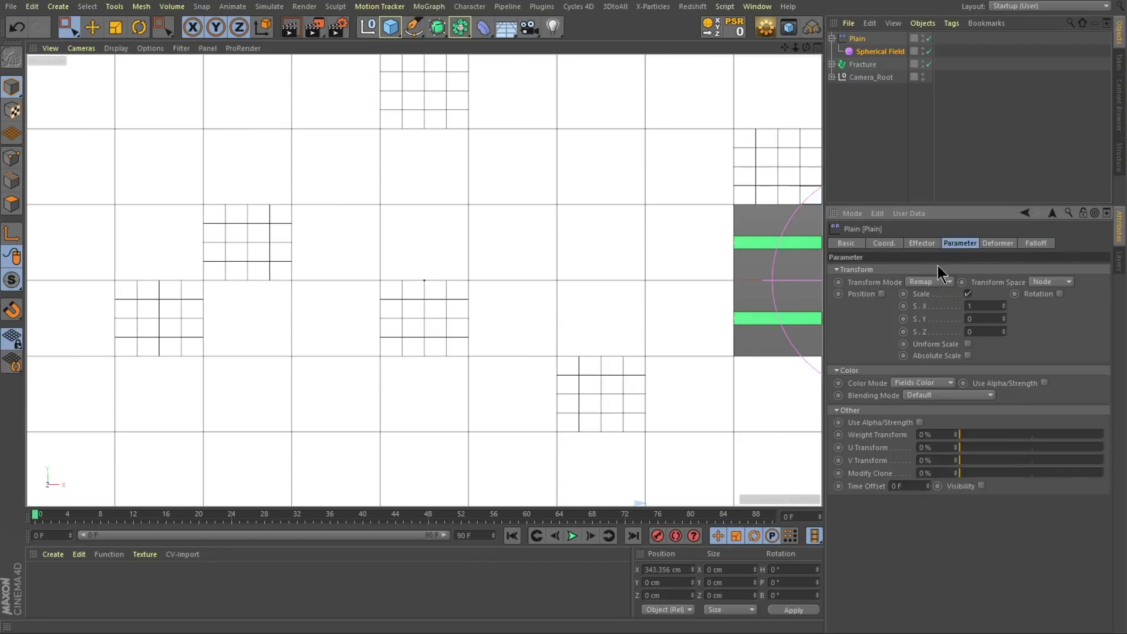
{"action": "key", "text": "ctrl+z"}
{"action": "key", "text": "ctrl+z"}
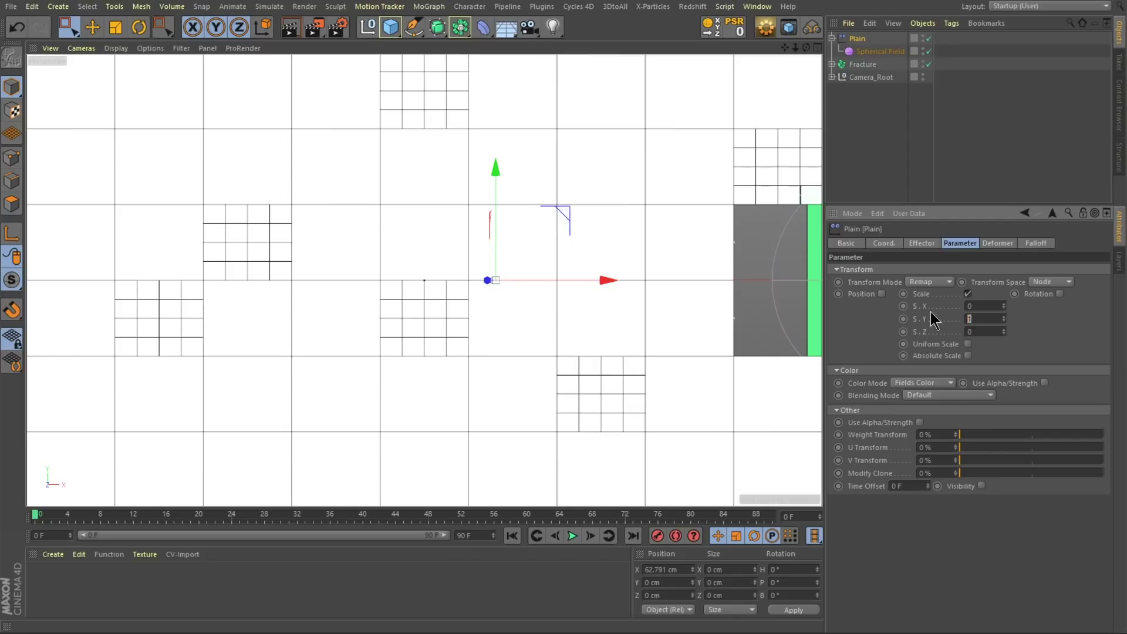
{"action": "left_click", "coordinate": [1035, 243]}
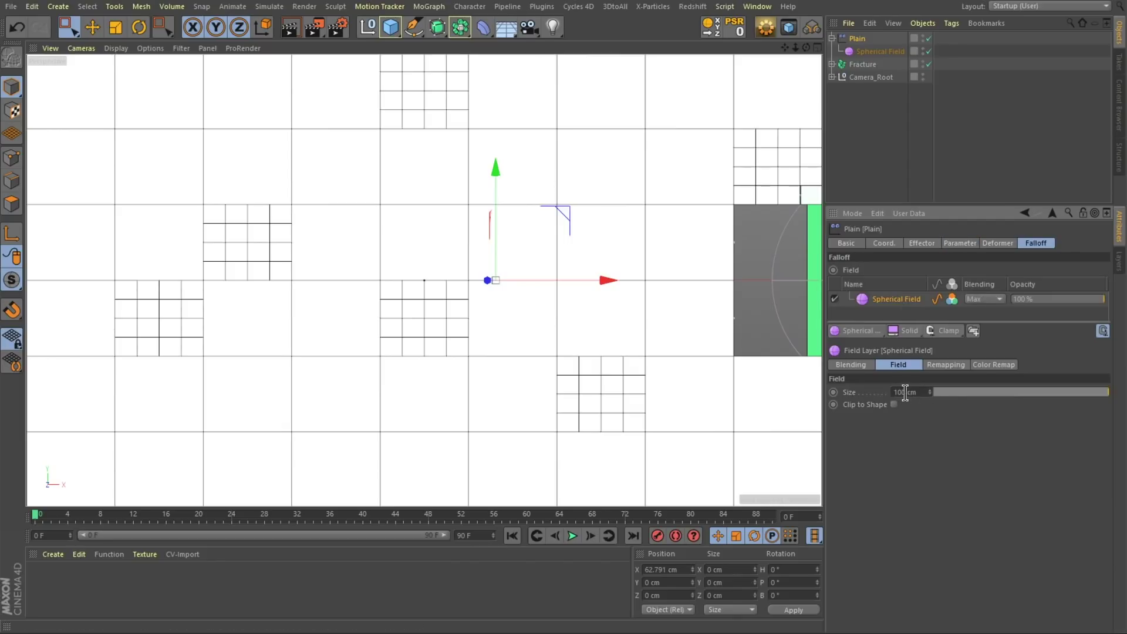
{"action": "type", "text": "15"}
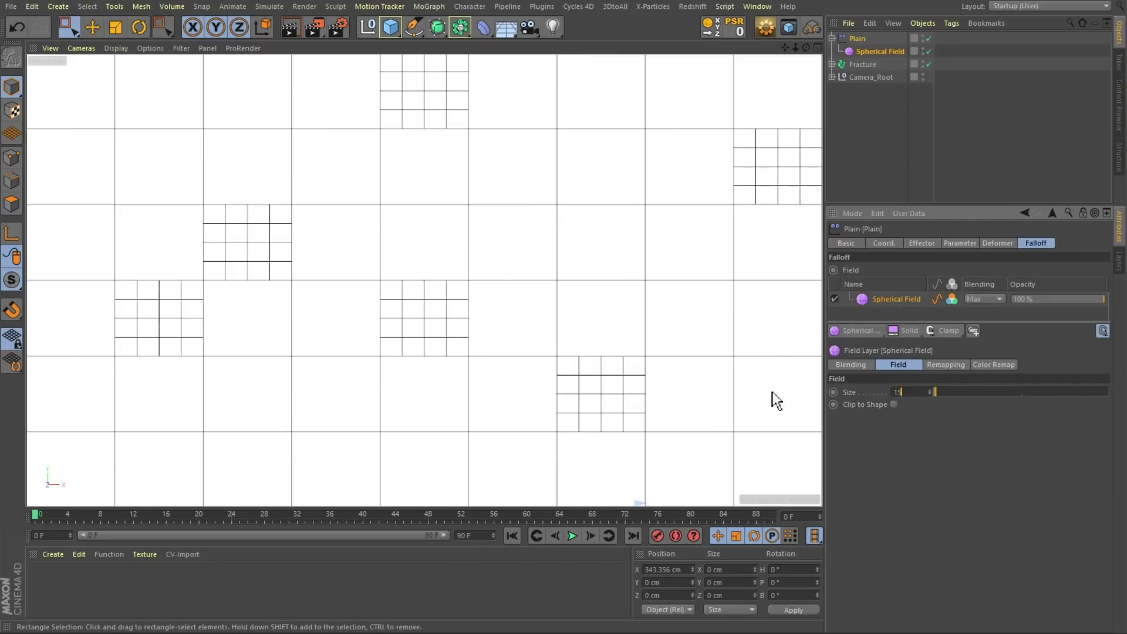
{"action": "type", "text": "00"}
{"action": "key", "text": "Return"}
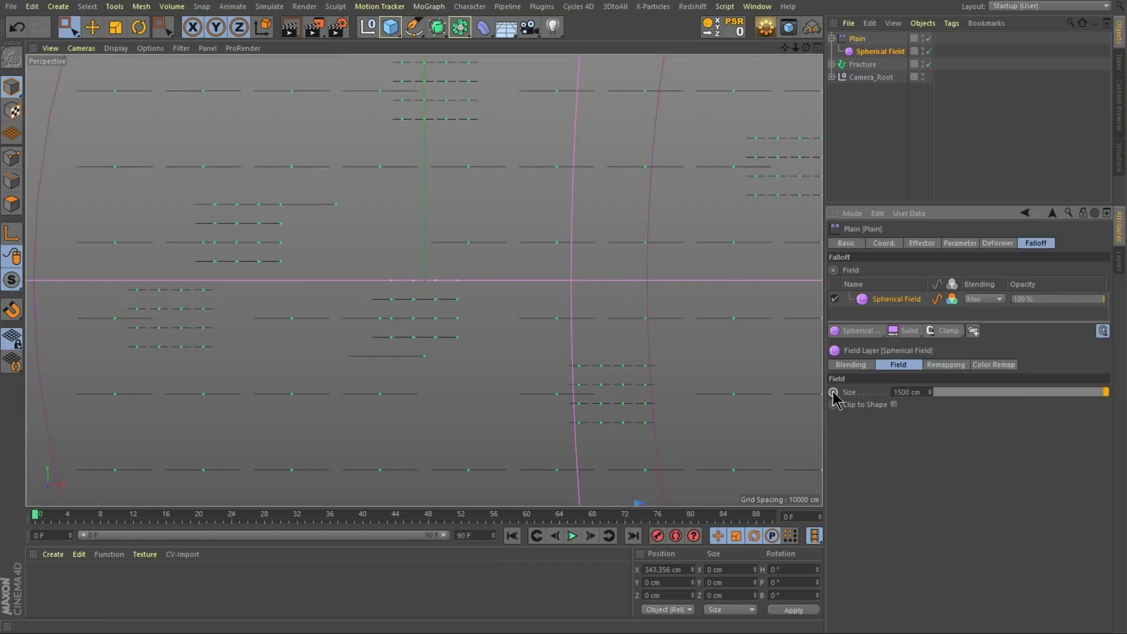
Keyframe the field Size, then change it at a later frame for a second key
{"action": "left_click", "coordinate": [833, 392], "text": "ctrl"}
{"action": "left_click_drag", "start_coordinate": [150, 519], "coordinate": [355, 521]}
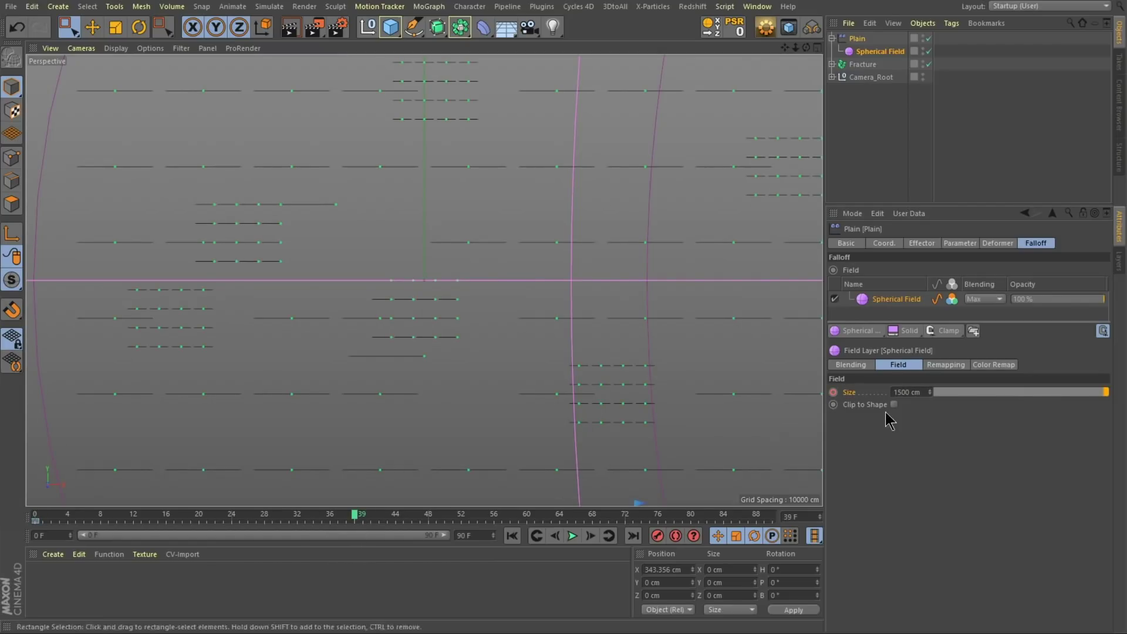
{"action": "left_click_drag", "start_coordinate": [914, 392], "coordinate": [916, 392]}
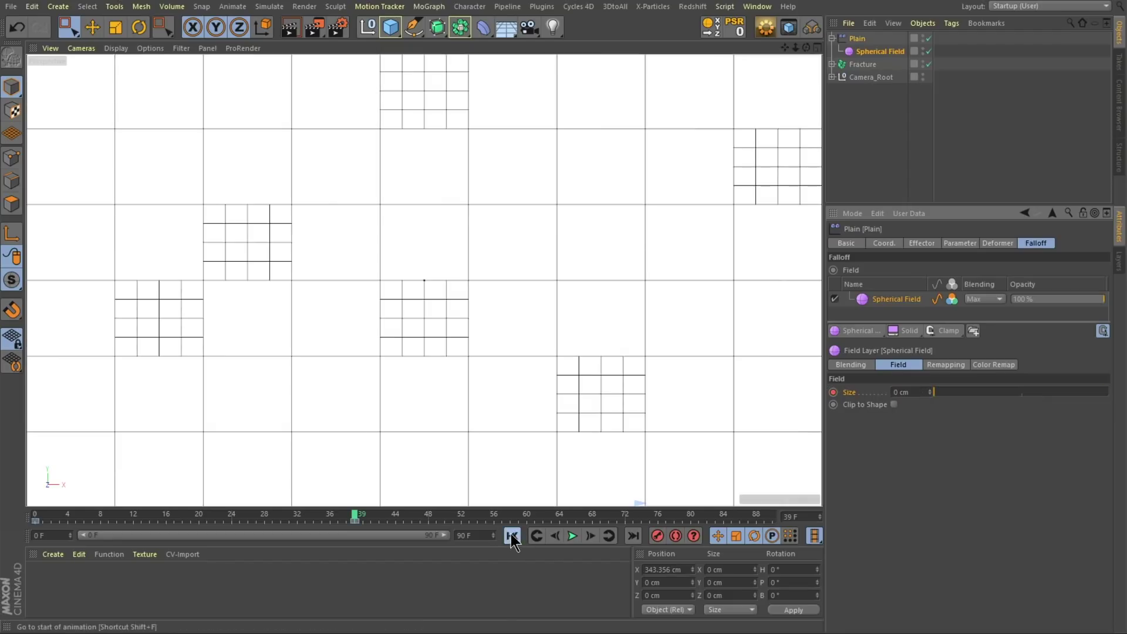
Play the animation to preview the effect and return to frame 0
{"action": "left_click", "coordinate": [512, 536]}
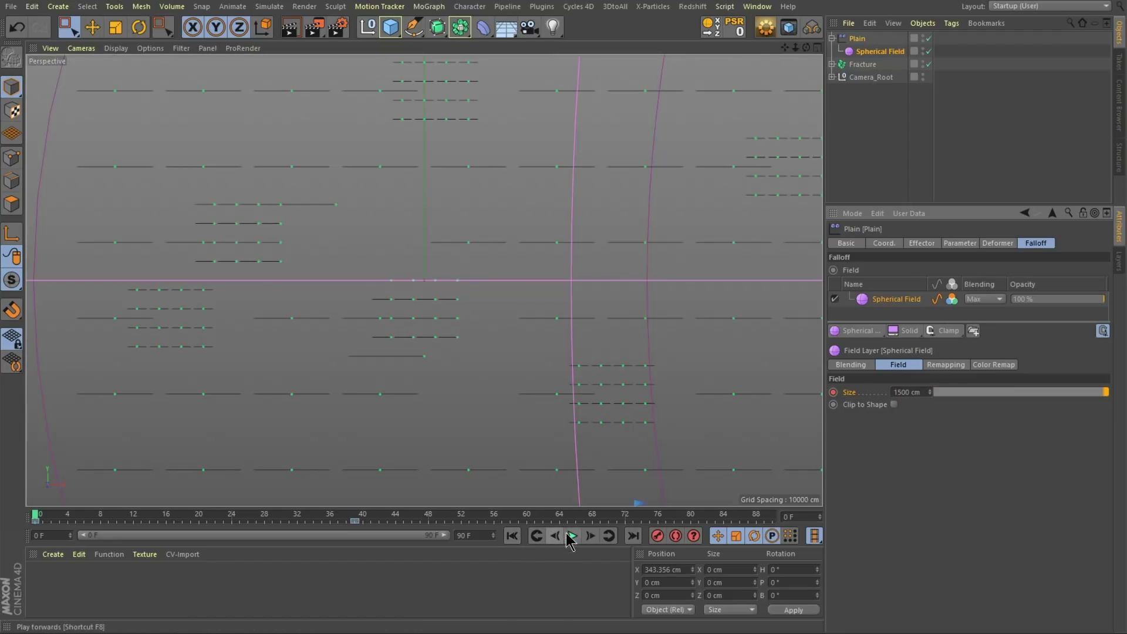
{"action": "left_click", "coordinate": [572, 535]}
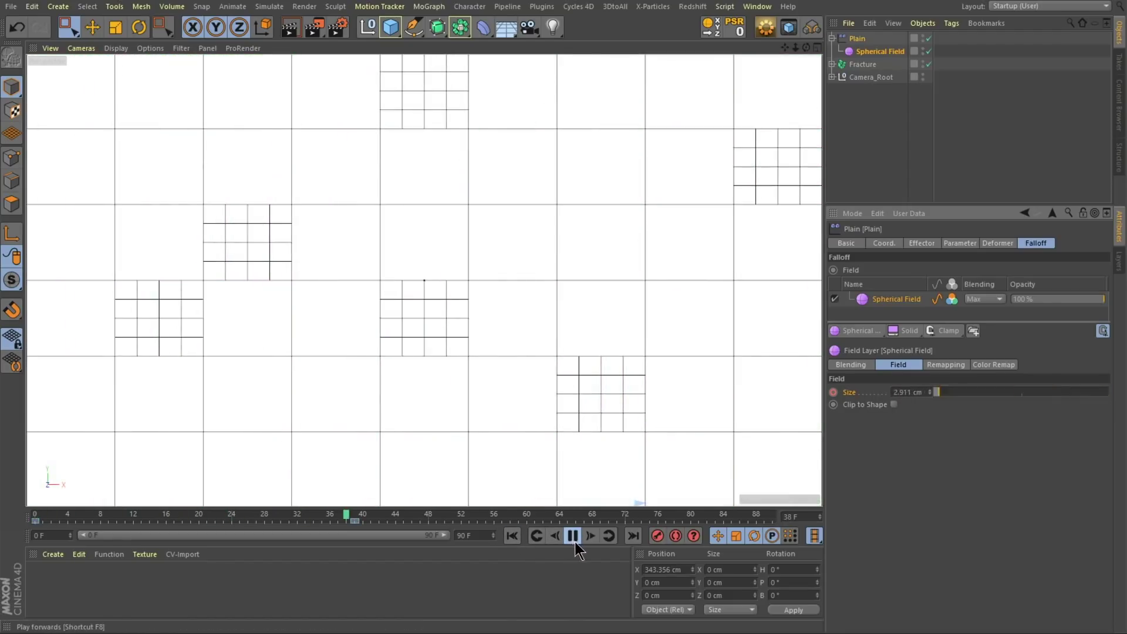
{"action": "left_click", "coordinate": [572, 535]}
{"action": "left_click_drag", "start_coordinate": [466, 515], "coordinate": [35, 515]}
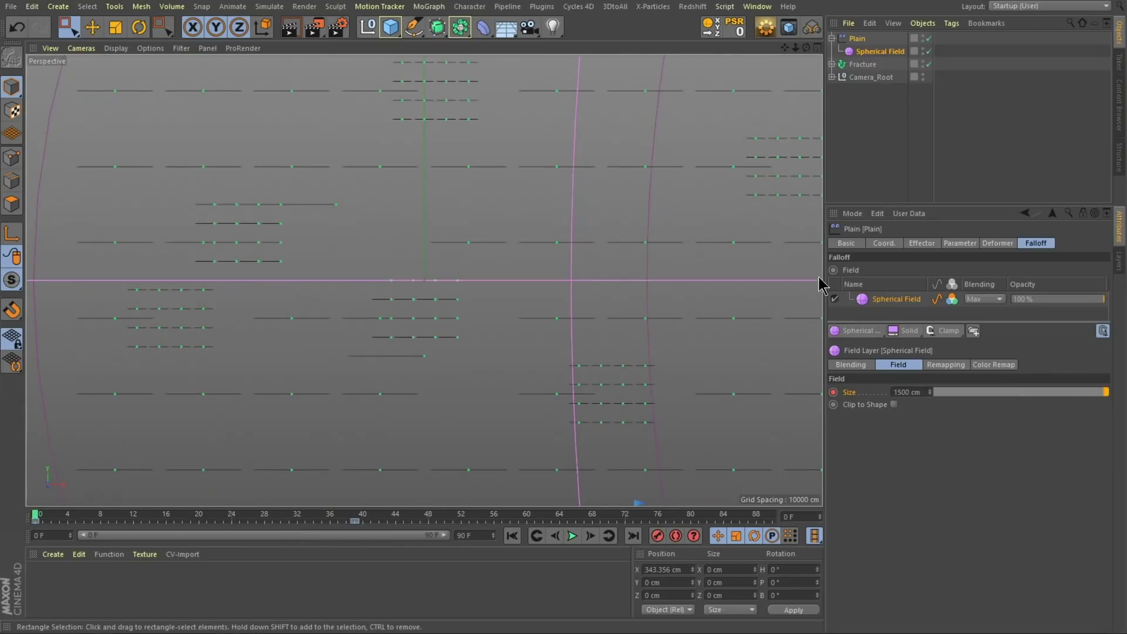
Slide the Plain left to X -588.159 cm, replay, then disable Plain and its Spherical Field
{"action": "left_click", "coordinate": [849, 243]}
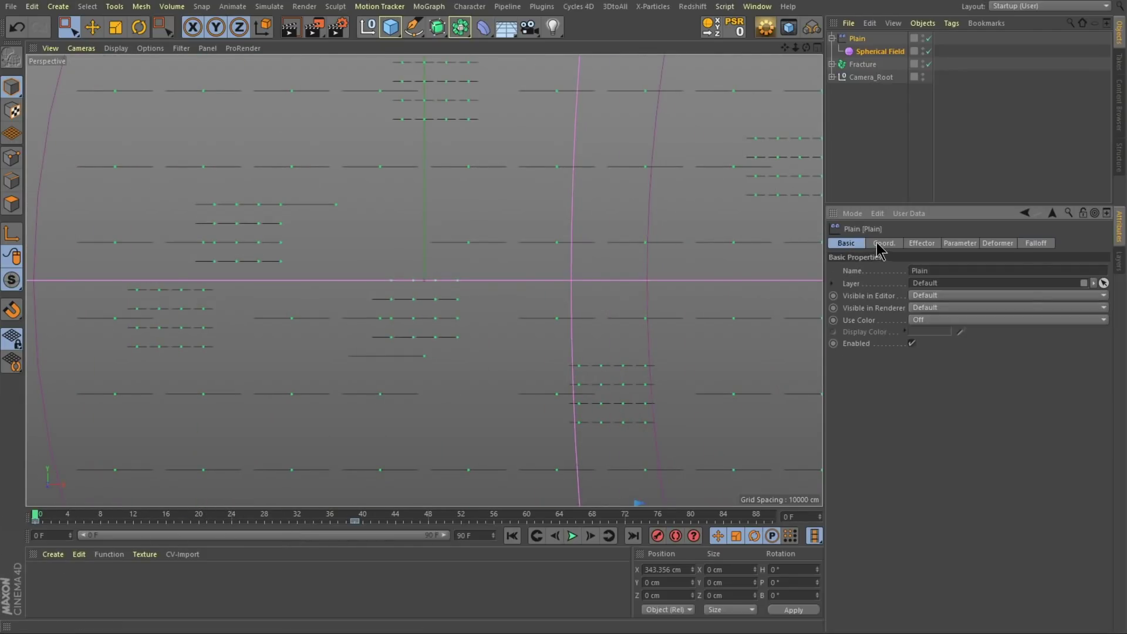
{"action": "left_click", "coordinate": [881, 244]}
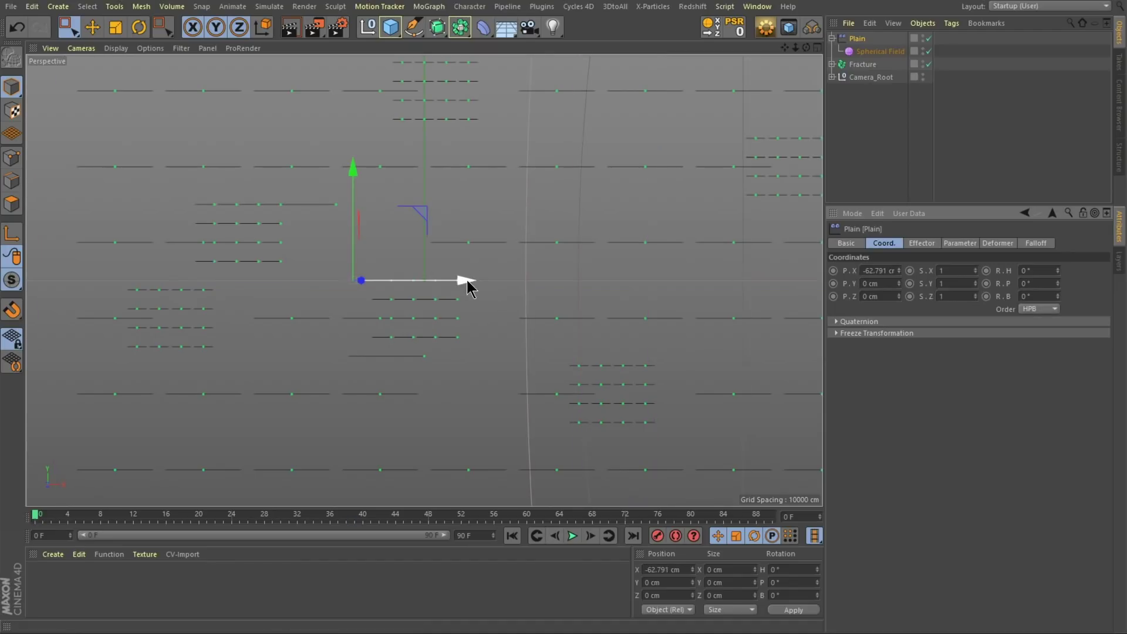
{"action": "left_click_drag", "start_coordinate": [469, 286], "coordinate": [61, 301]}
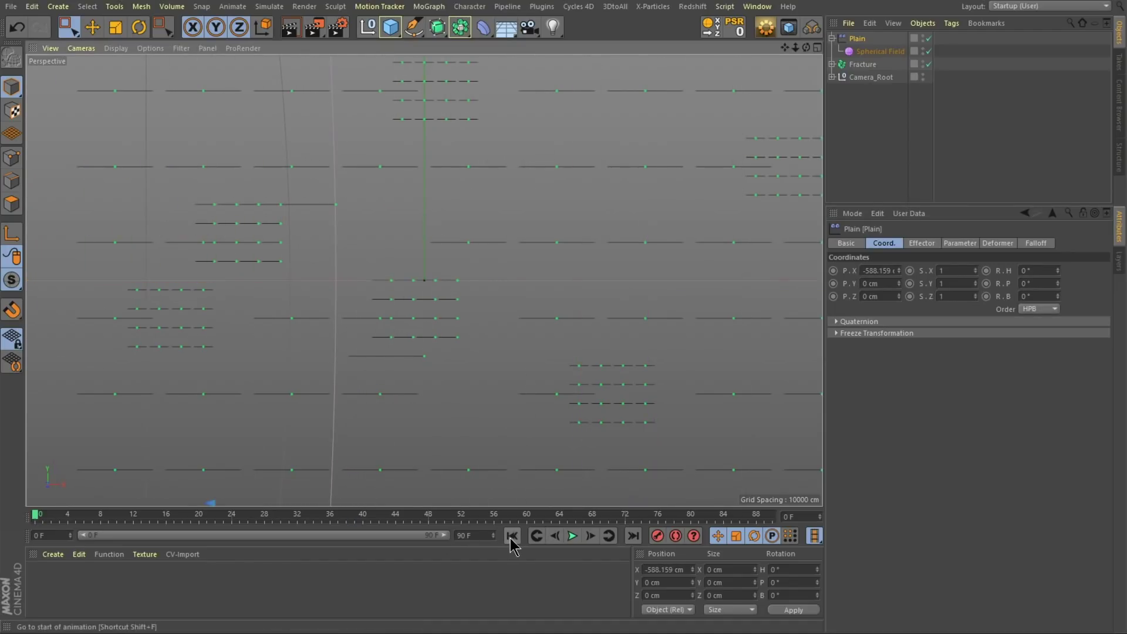
{"action": "left_click", "coordinate": [572, 536]}
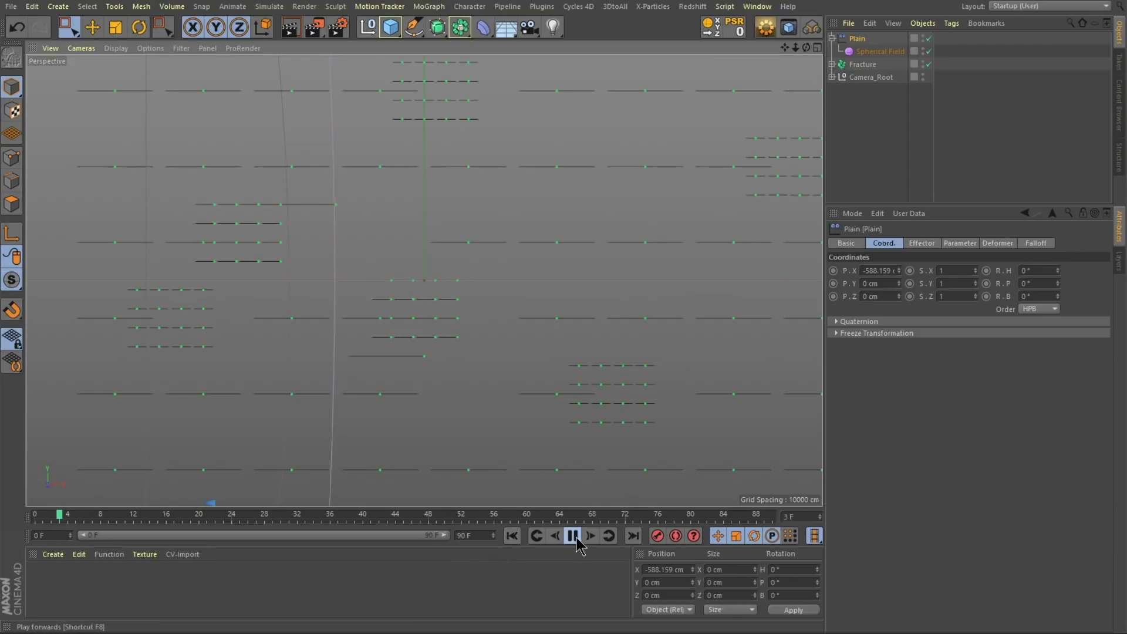
{"action": "left_click", "coordinate": [512, 536]}
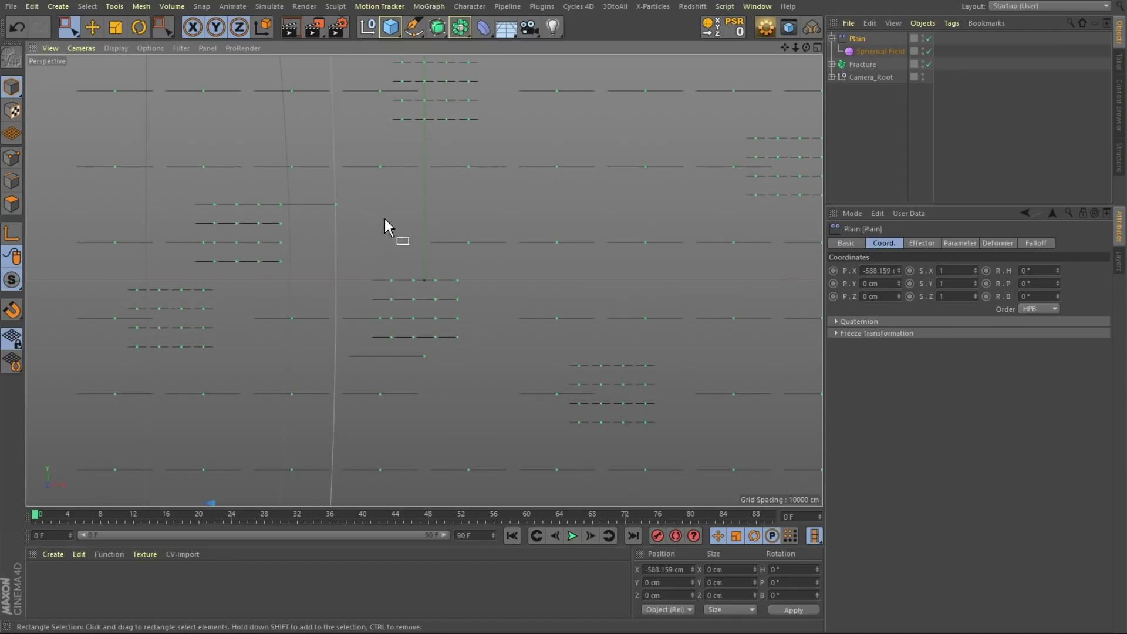
{"action": "left_click", "coordinate": [928, 39]}
{"action": "left_click", "coordinate": [862, 65]}
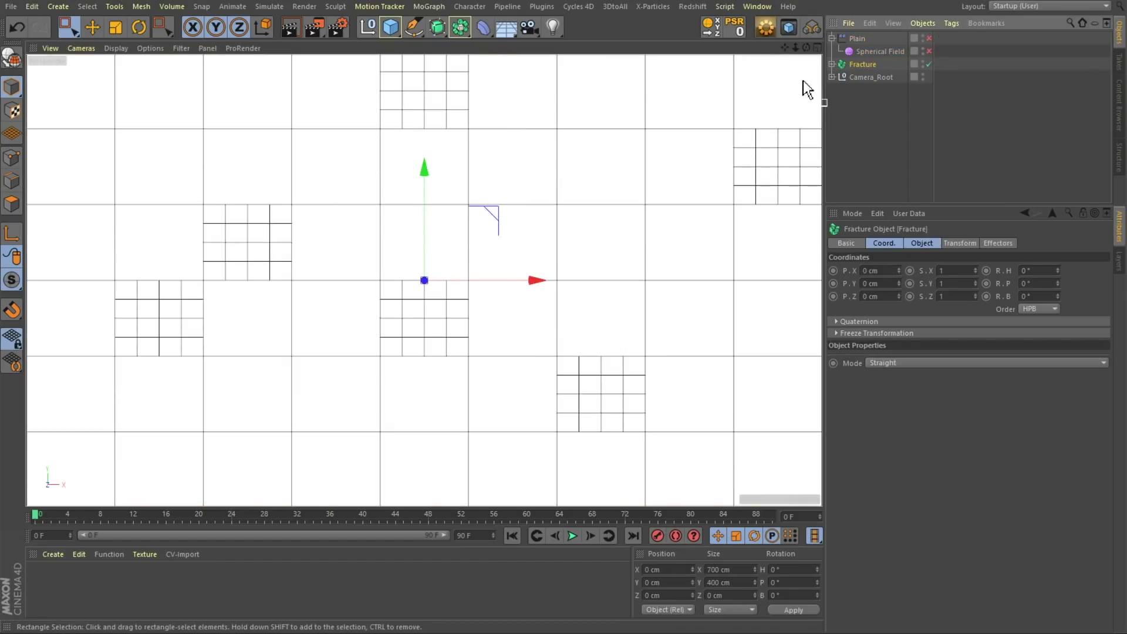
Paint Fracture clones within one cell to create a MoGraph Selection tag
{"action": "left_click", "coordinate": [383, 7]}
{"action": "mouse_move", "coordinate": [428, 7]}
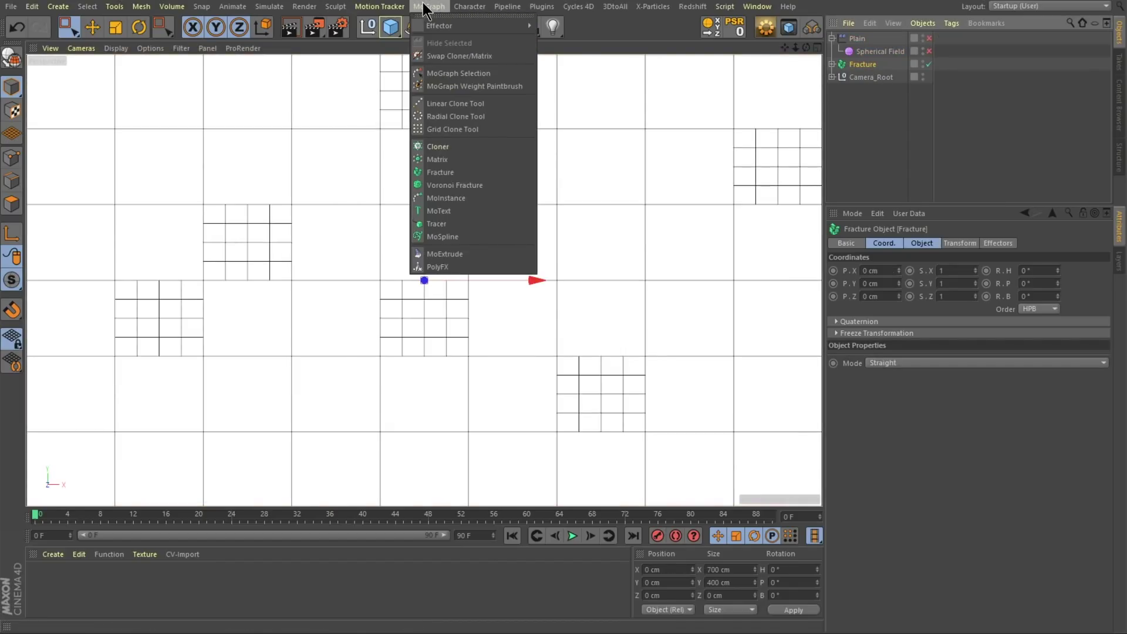
{"action": "left_click", "coordinate": [483, 74]}
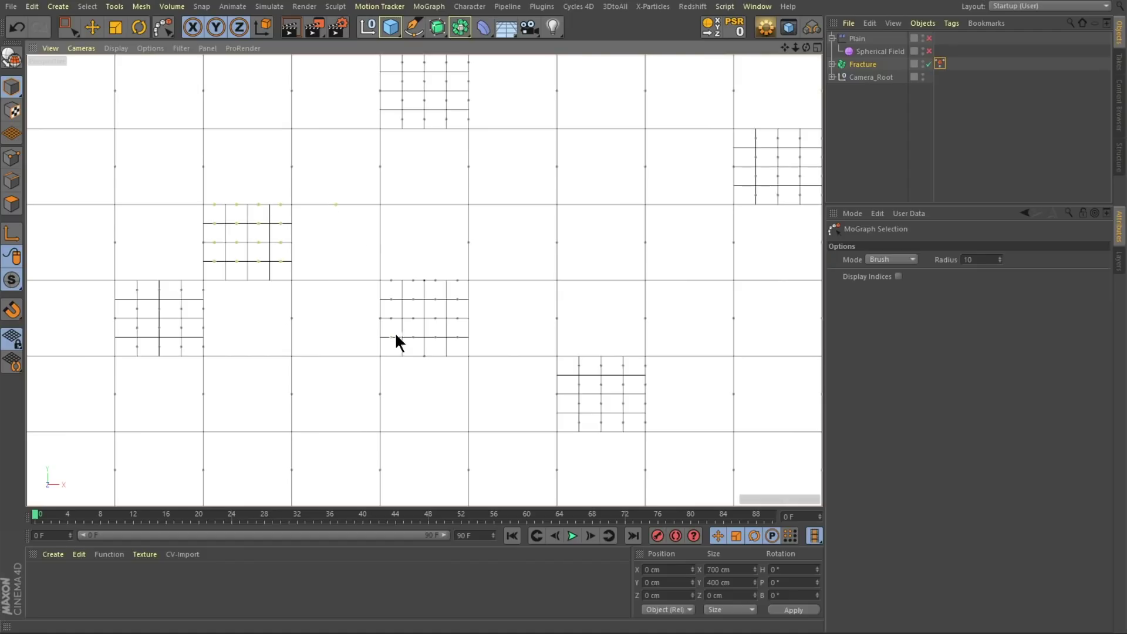
{"action": "left_click", "coordinate": [860, 38]}
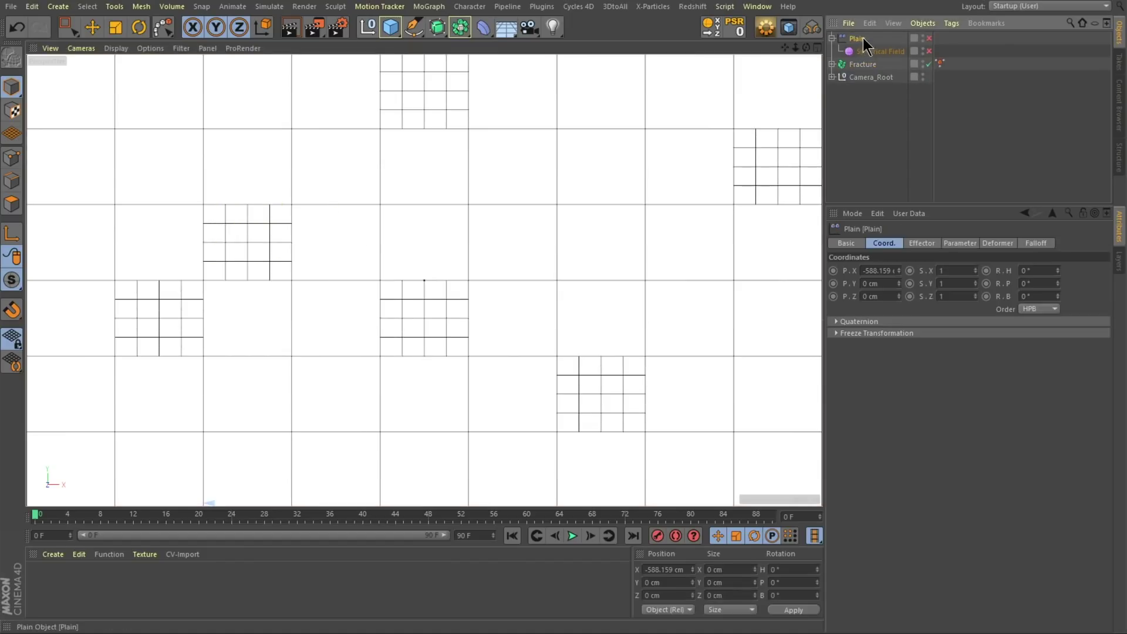
Duplicate the Plain as Plain.1 in the Fracture's effectors and give it a new Spherical Field
{"action": "key", "text": "ctrl+c"}
{"action": "key", "text": "ctrl+v"}
{"action": "left_click_drag", "start_coordinate": [865, 40], "coordinate": [956, 283]}
{"action": "left_click", "coordinate": [861, 39]}
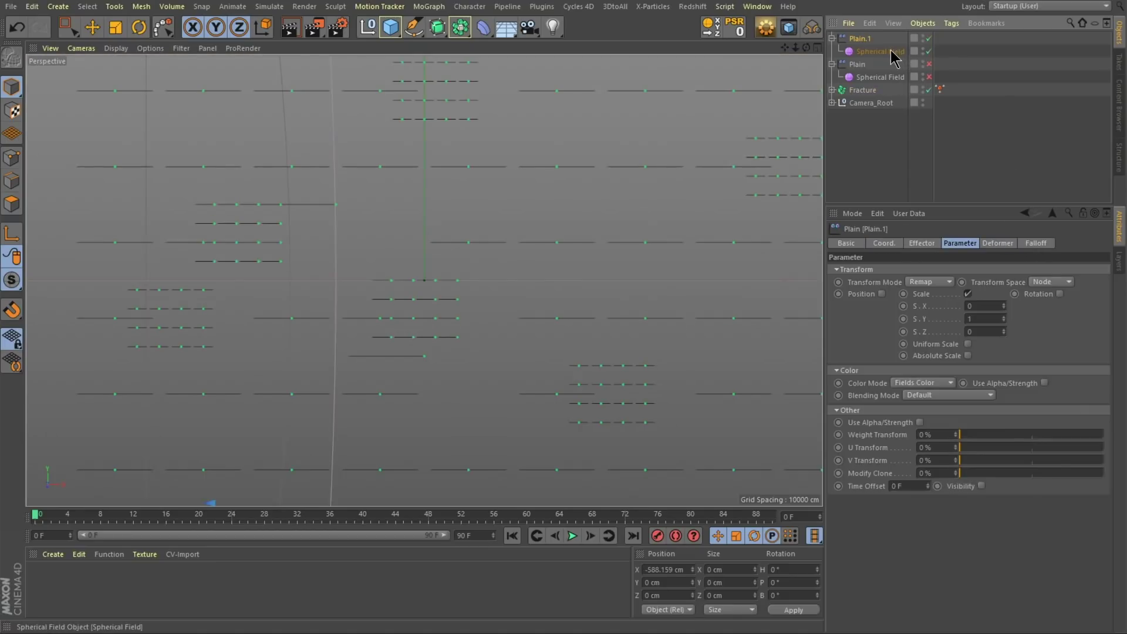
{"action": "left_click", "coordinate": [880, 51]}
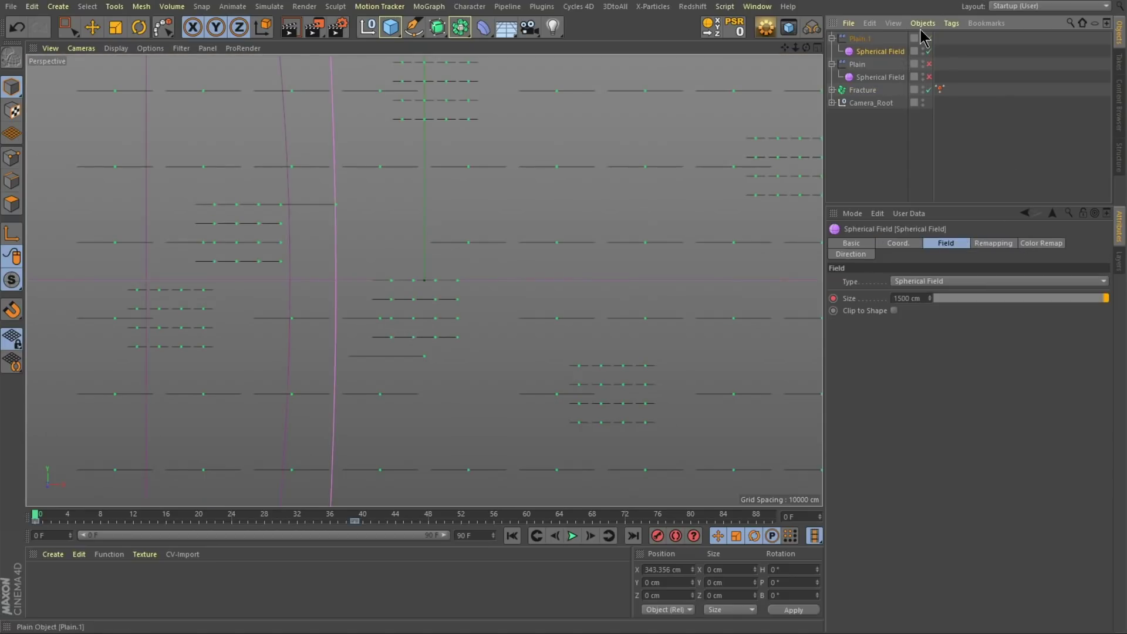
{"action": "key", "text": "Delete"}
{"action": "left_click", "coordinate": [879, 64]}
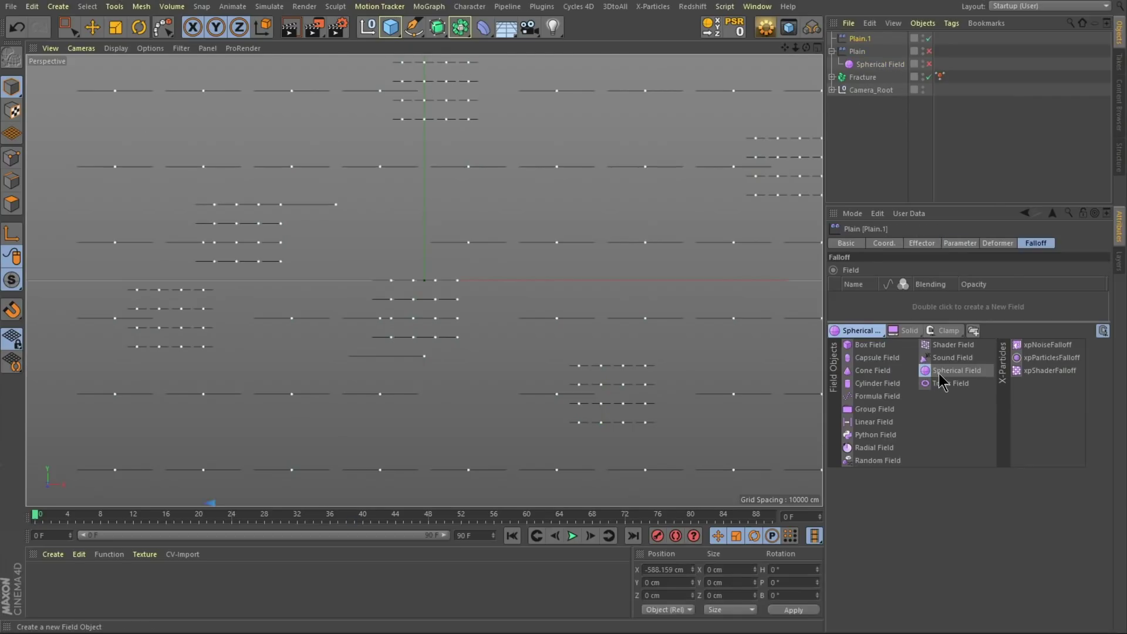
{"action": "left_click", "coordinate": [942, 377]}
In front view, position the field and duplicate it as Spherical Field.1 over the left-hand pieces
{"action": "key", "text": "F4"}
{"action": "key", "text": "e"}
{"action": "left_click_drag", "start_coordinate": [428, 297], "coordinate": [444, 301]}
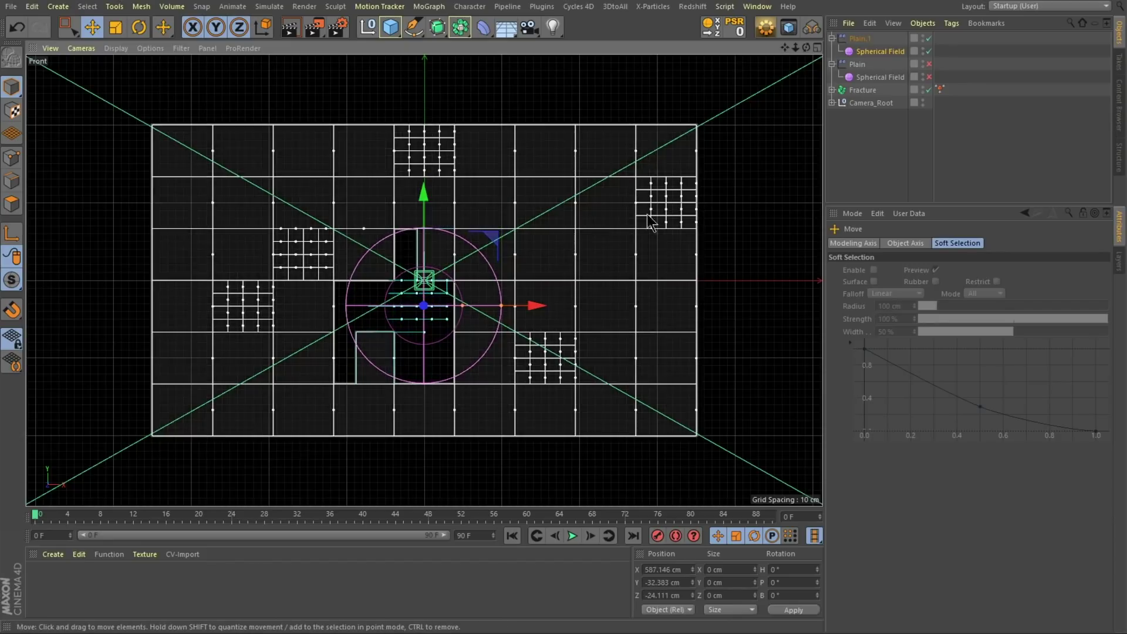
{"action": "left_click_drag", "start_coordinate": [880, 52], "coordinate": [883, 59]}
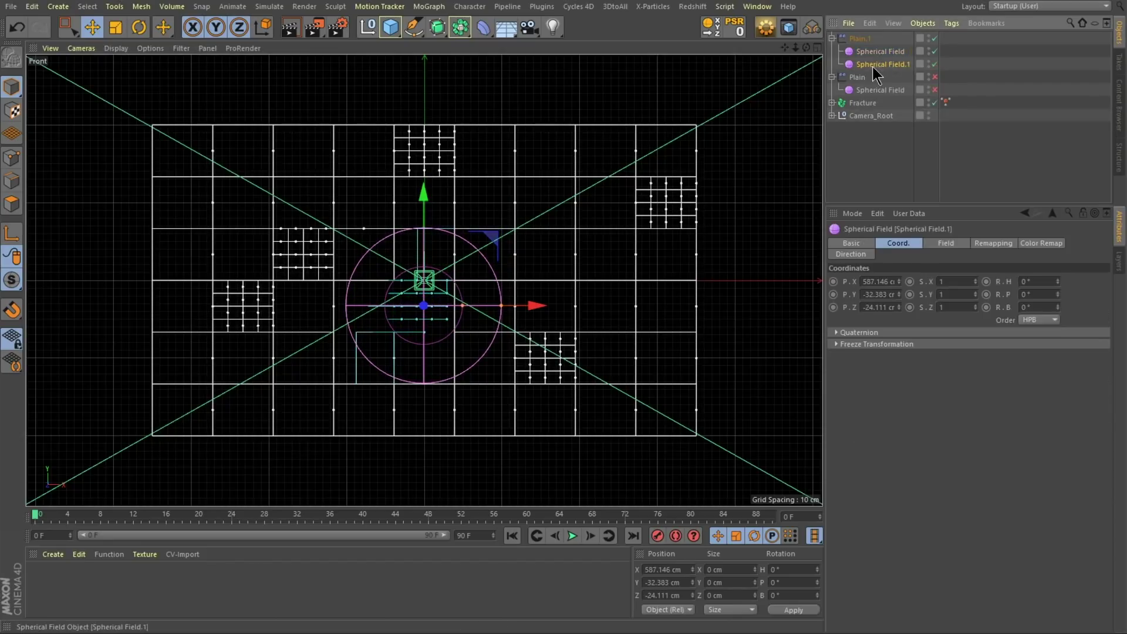
{"action": "left_click_drag", "start_coordinate": [446, 327], "coordinate": [329, 284]}
Set Plain.1's Parameter scale values to 0
{"action": "left_click", "coordinate": [957, 243]}
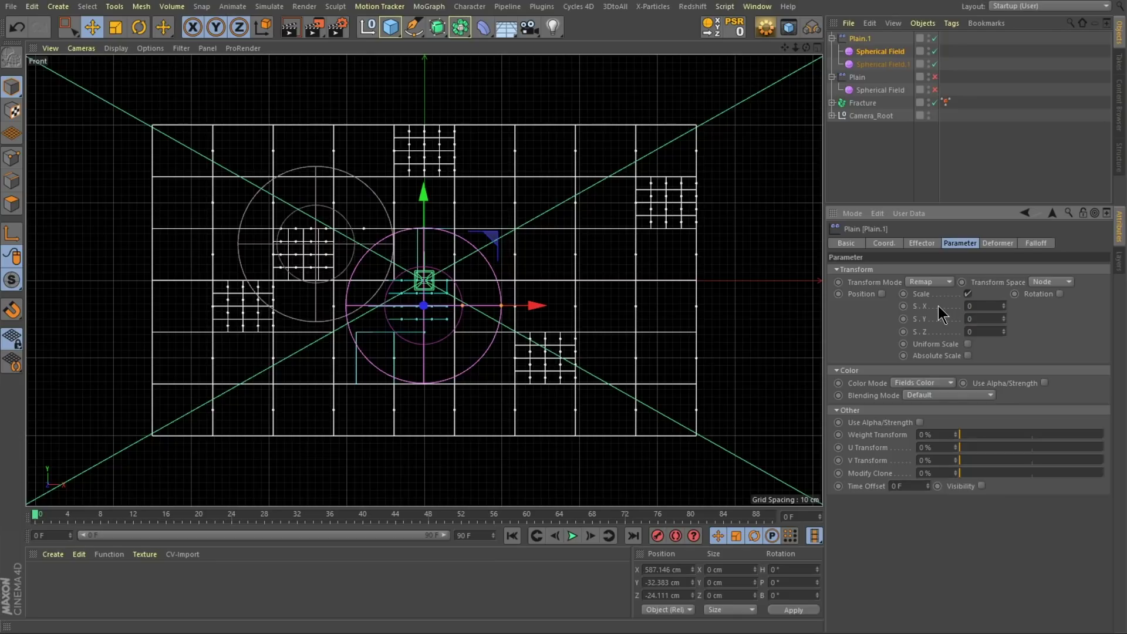
{"action": "left_click", "coordinate": [989, 305]}
{"action": "left_click", "coordinate": [1036, 243]}
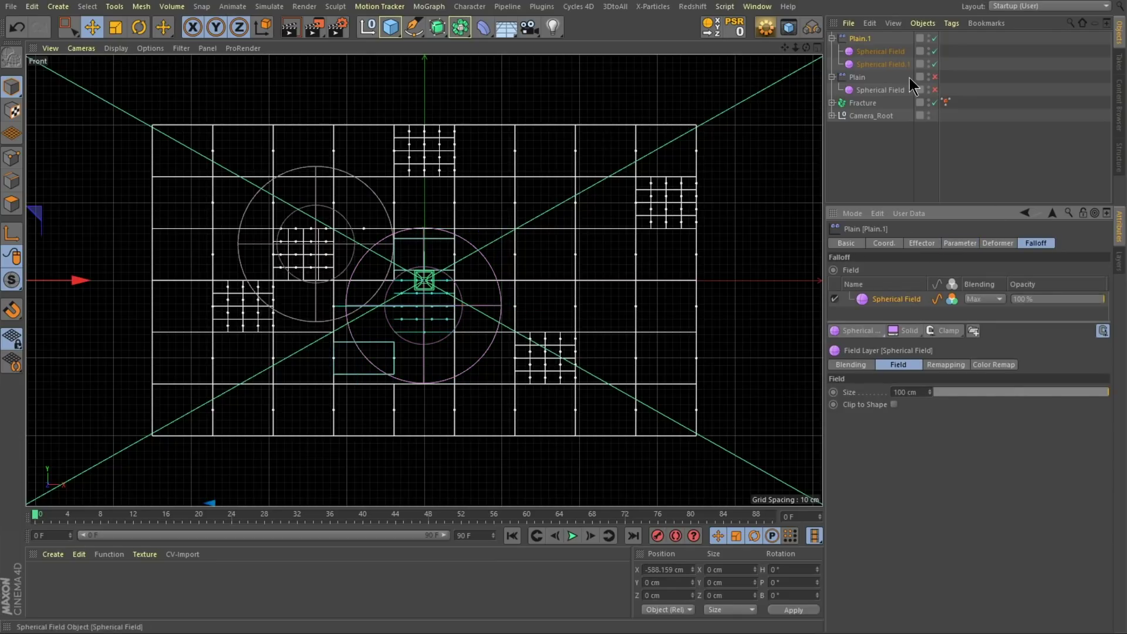
Add Spherical Field.1 to Plain.1's falloff list with Add blending
{"action": "left_click_drag", "start_coordinate": [899, 62], "coordinate": [914, 301]}
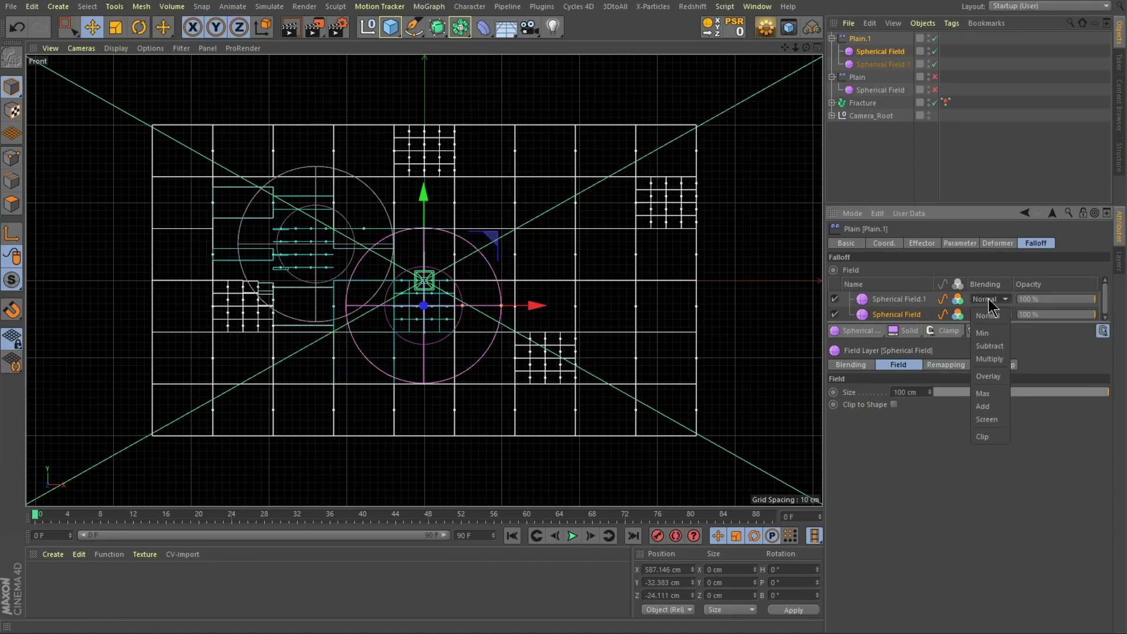
{"action": "left_click", "coordinate": [988, 298]}
{"action": "left_click", "coordinate": [991, 405]}
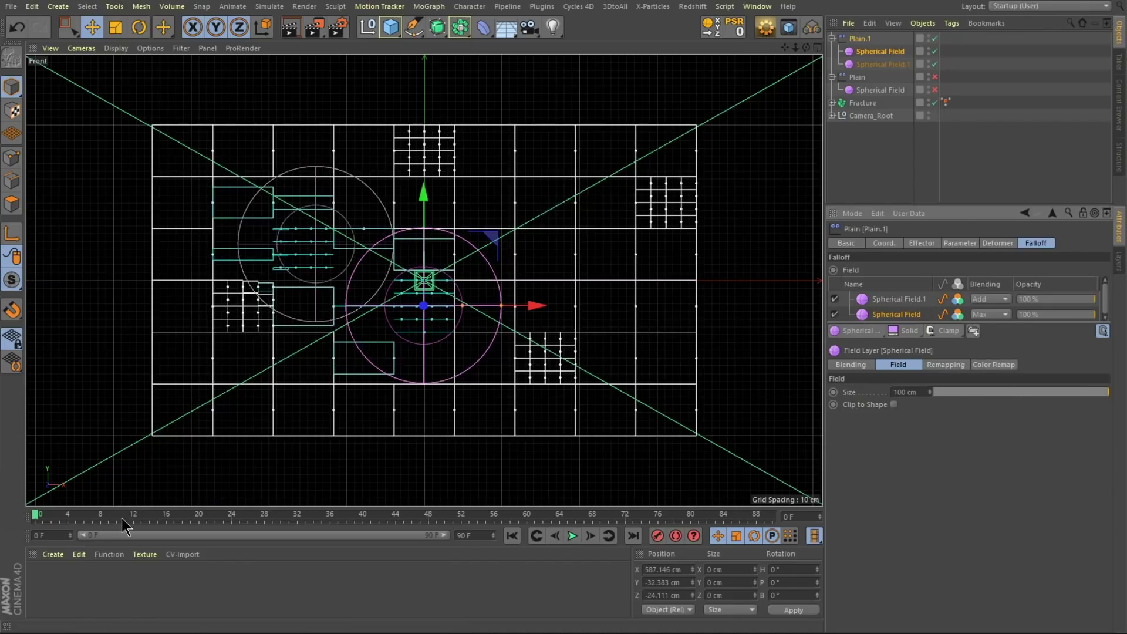
Keyframe the Spherical Field Size at 100 cm on frame 16 and shrink it at frame 35
{"action": "left_click", "coordinate": [892, 53]}
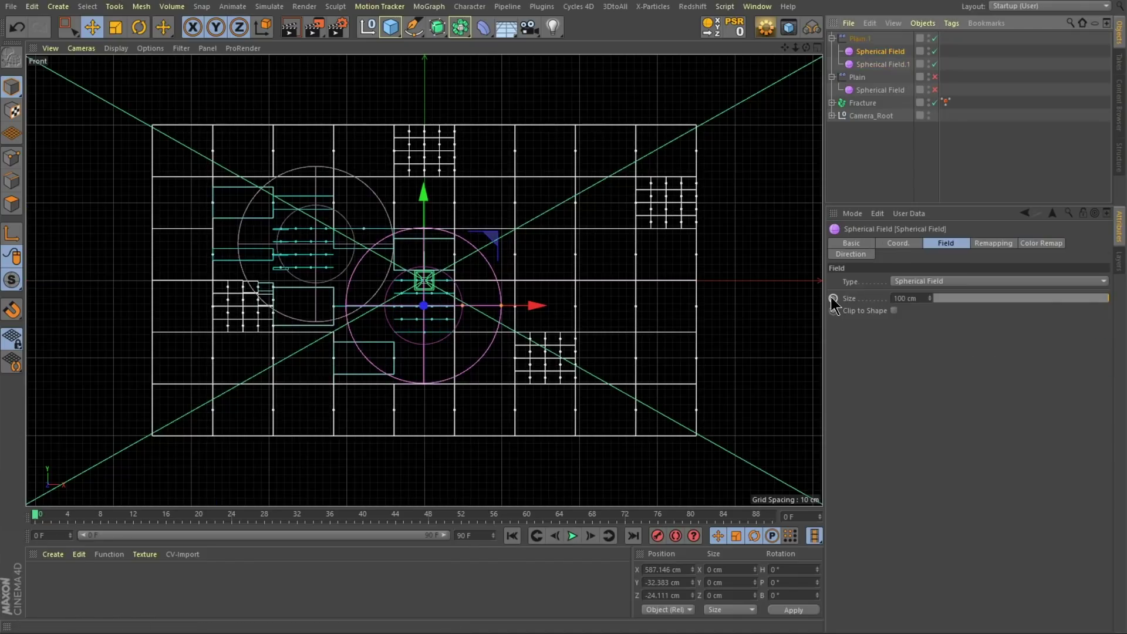
{"action": "left_click", "coordinate": [159, 516]}
{"action": "mouse_move", "coordinate": [161, 519]}
{"action": "left_mouse_down"}
{"action": "mouse_move", "coordinate": [151, 517]}
{"action": "mouse_move", "coordinate": [167, 518]}
{"action": "left_mouse_up"}
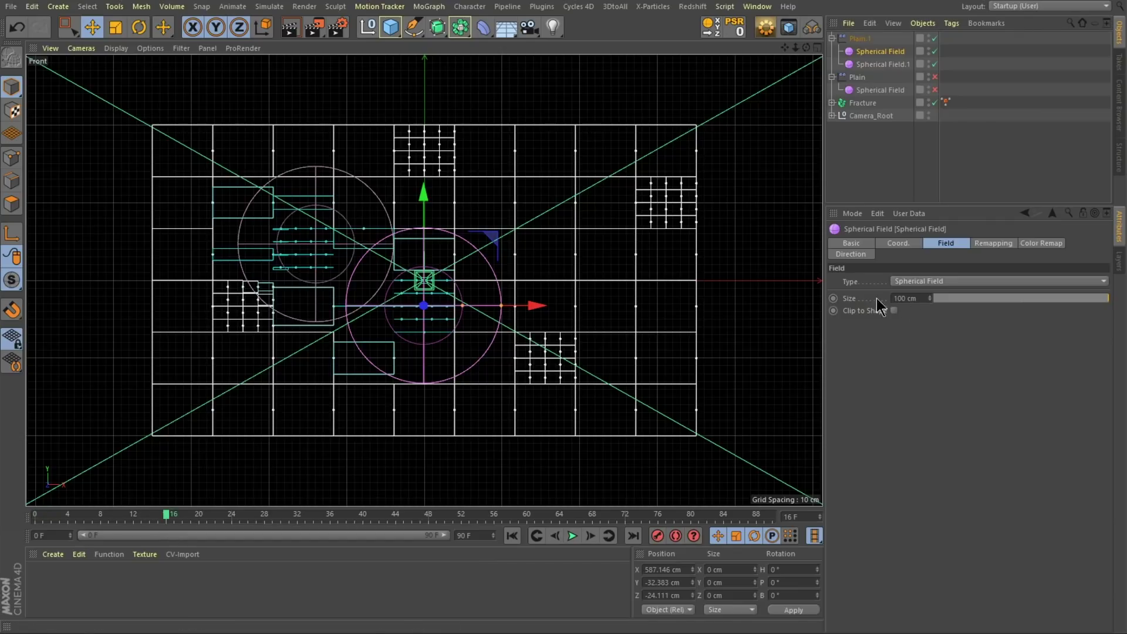
{"action": "left_click", "coordinate": [832, 299]}
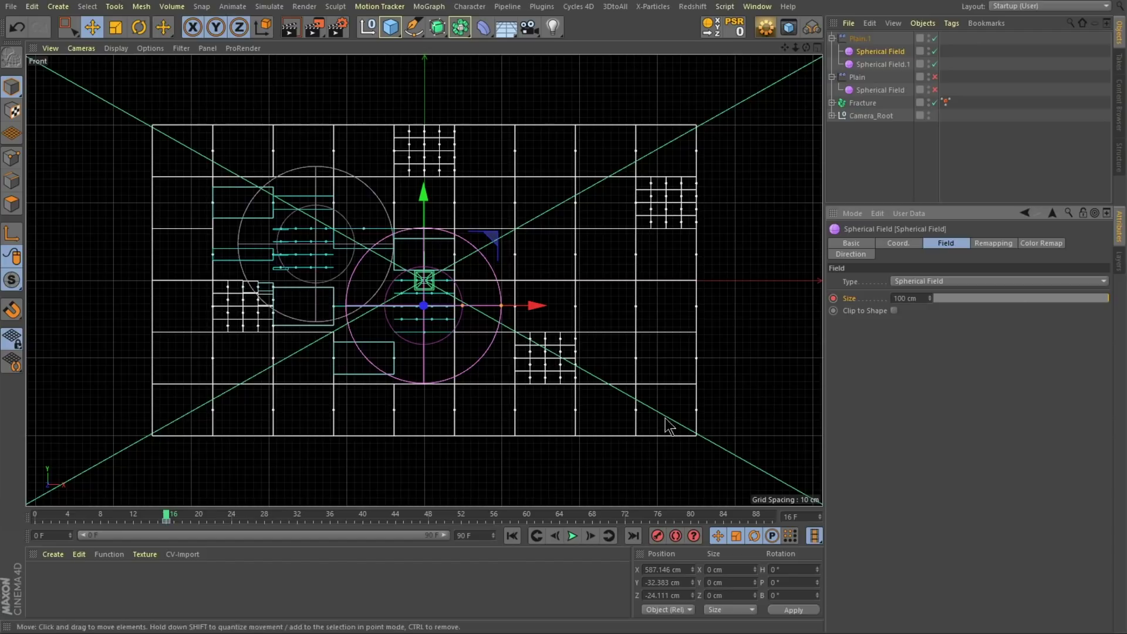
{"action": "left_click", "coordinate": [322, 518]}
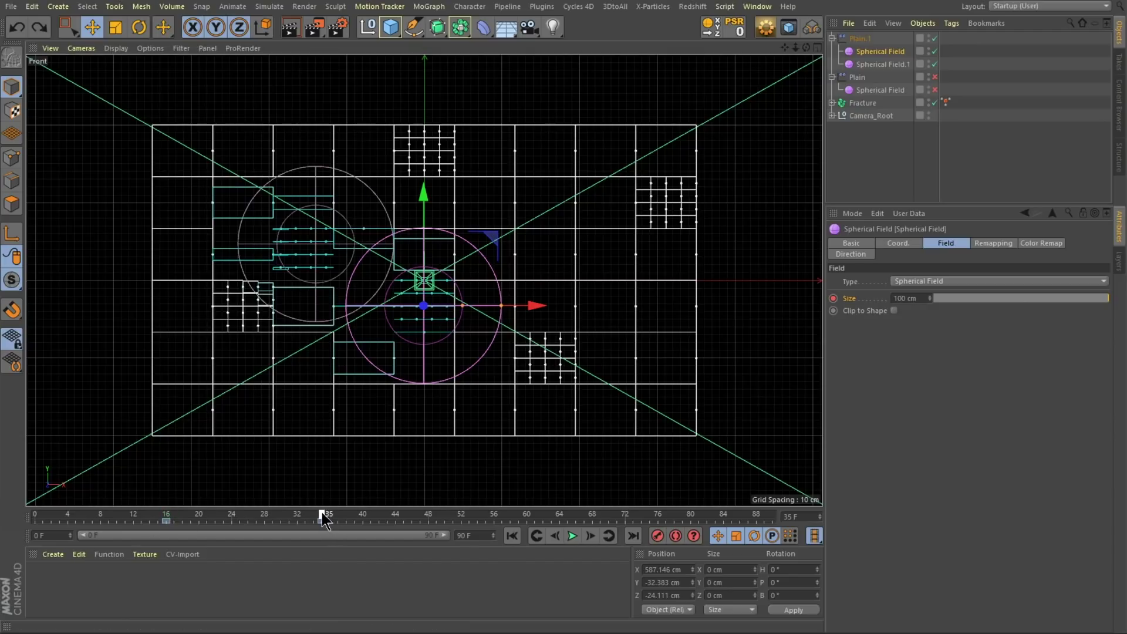
{"action": "left_click_drag", "start_coordinate": [1102, 297], "coordinate": [938, 299]}
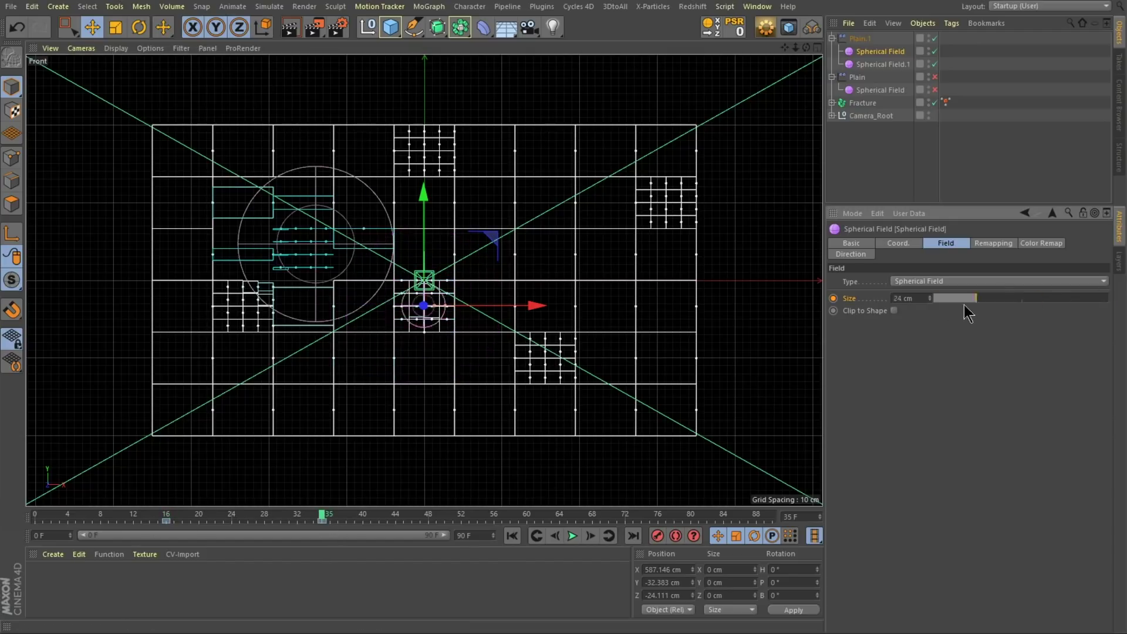
{"action": "left_click", "coordinate": [883, 64]}
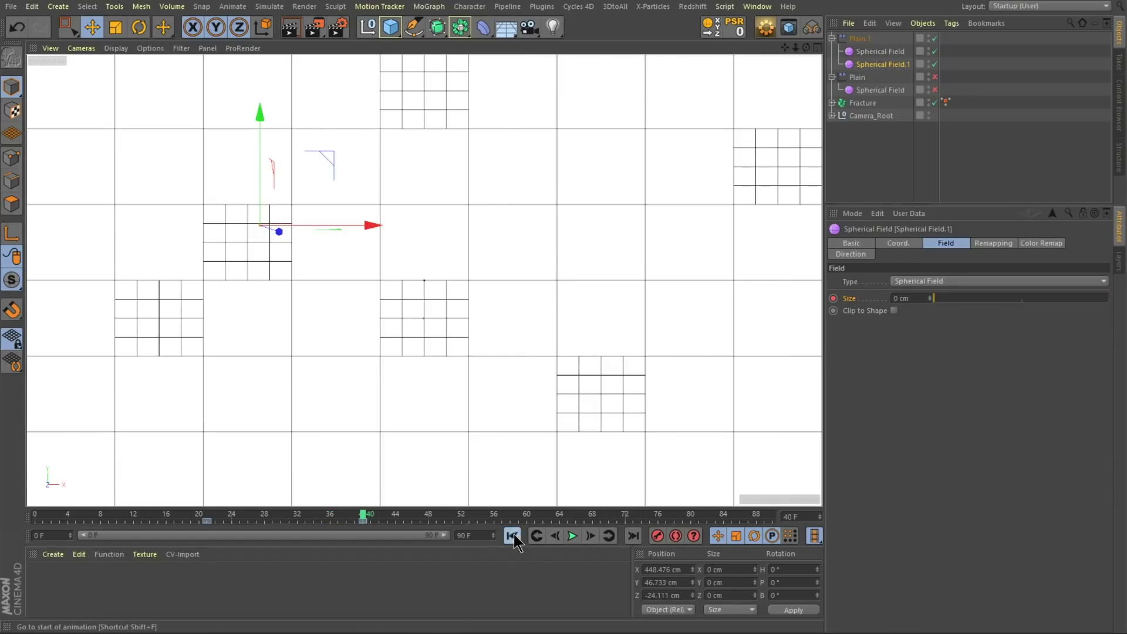
{"action": "left_click", "coordinate": [512, 537]}
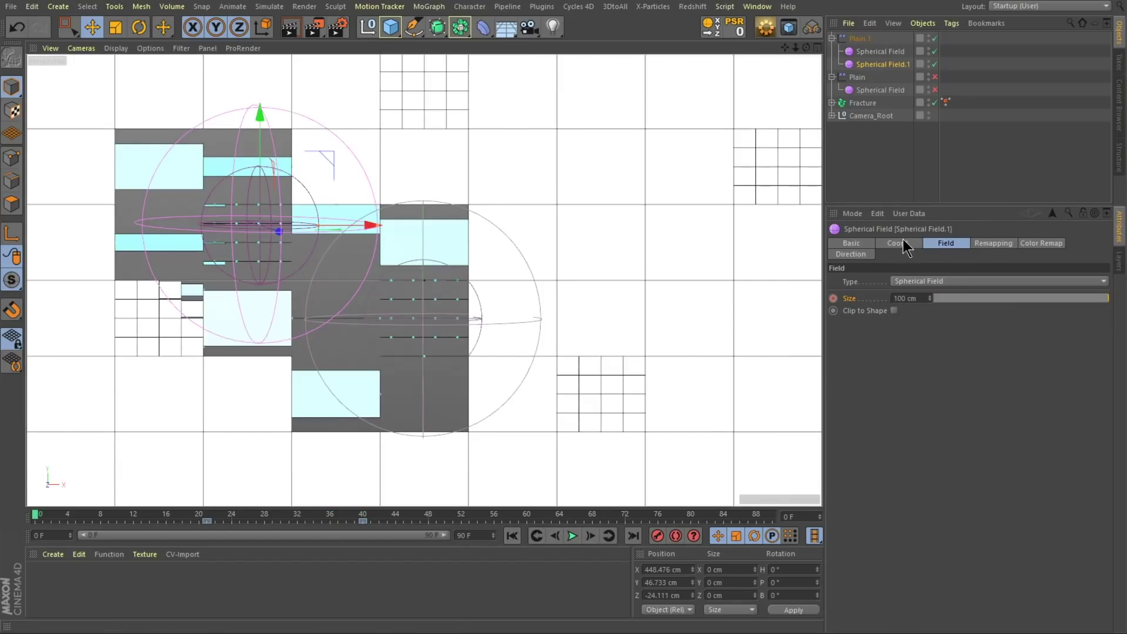
Limit Plain.1 to the Fracture's MoGraph Selection tag
{"action": "left_click", "coordinate": [860, 38]}
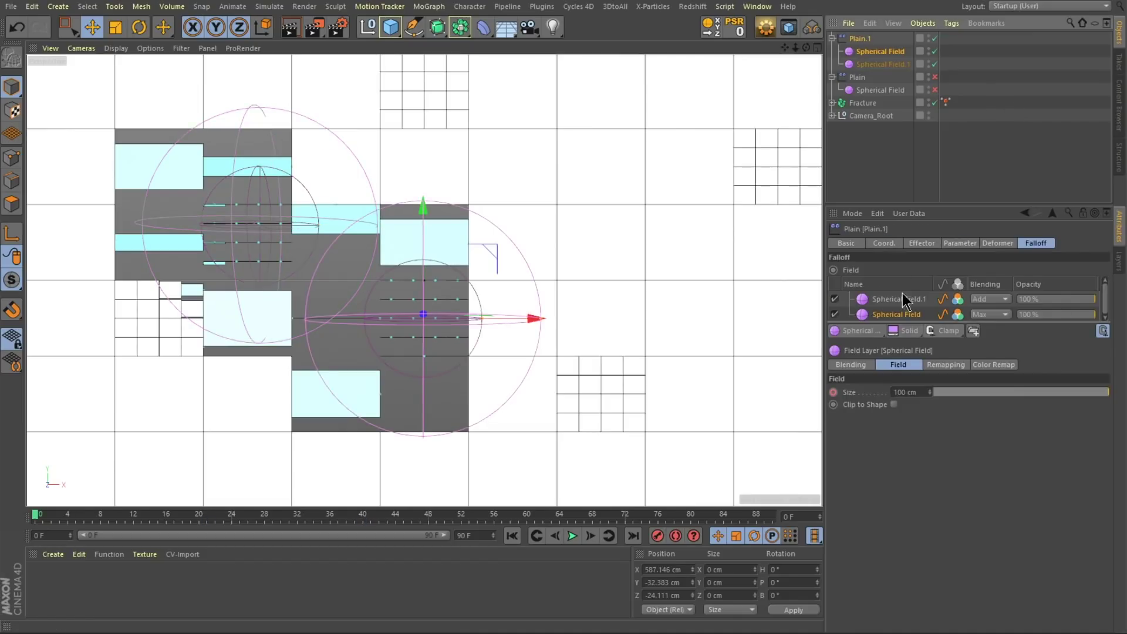
{"action": "left_click", "coordinate": [883, 243]}
{"action": "left_click", "coordinate": [919, 242]}
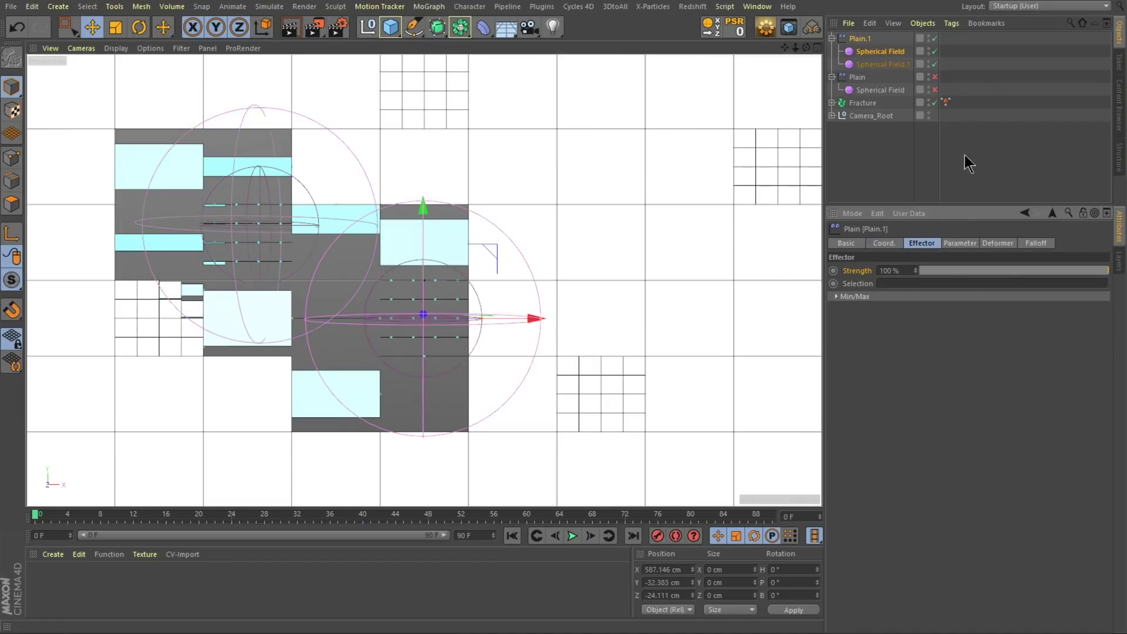
{"action": "left_click", "coordinate": [377, 322]}
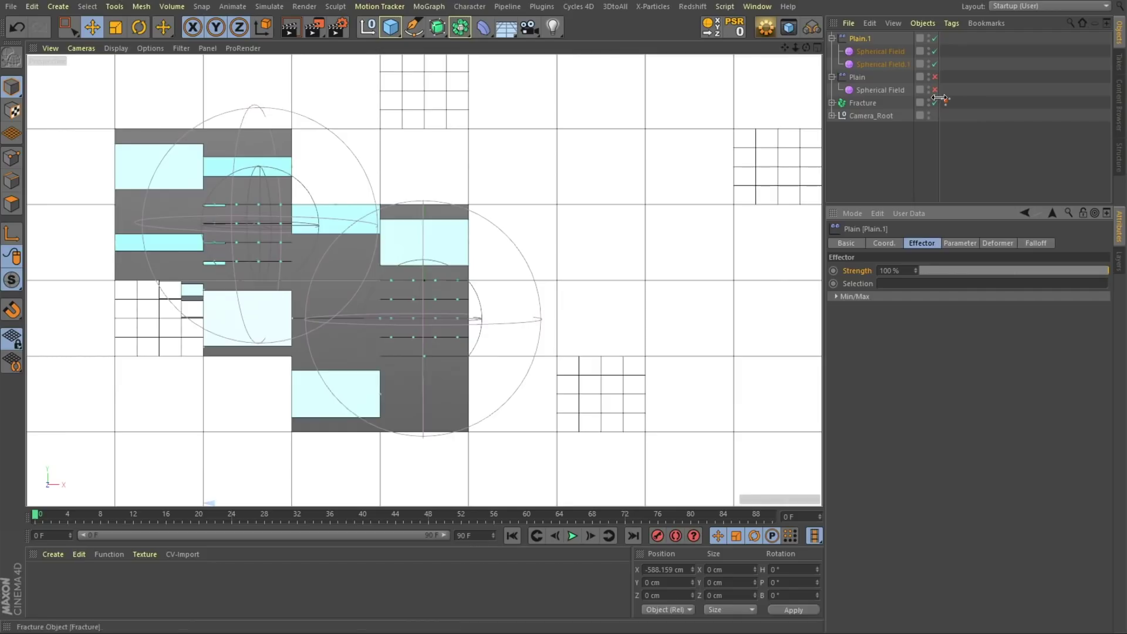
{"action": "left_click_drag", "start_coordinate": [944, 102], "coordinate": [887, 284]}
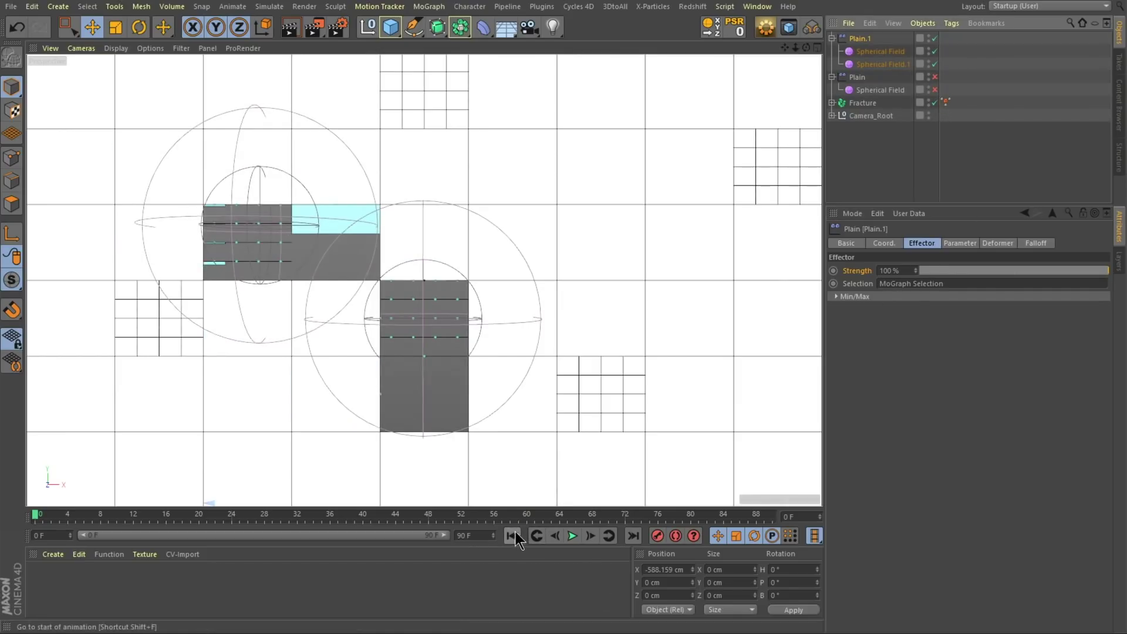
Reposition Spherical Field.1 and keyframe its Size at 155 cm on frame 21
{"action": "left_click", "coordinate": [880, 64]}
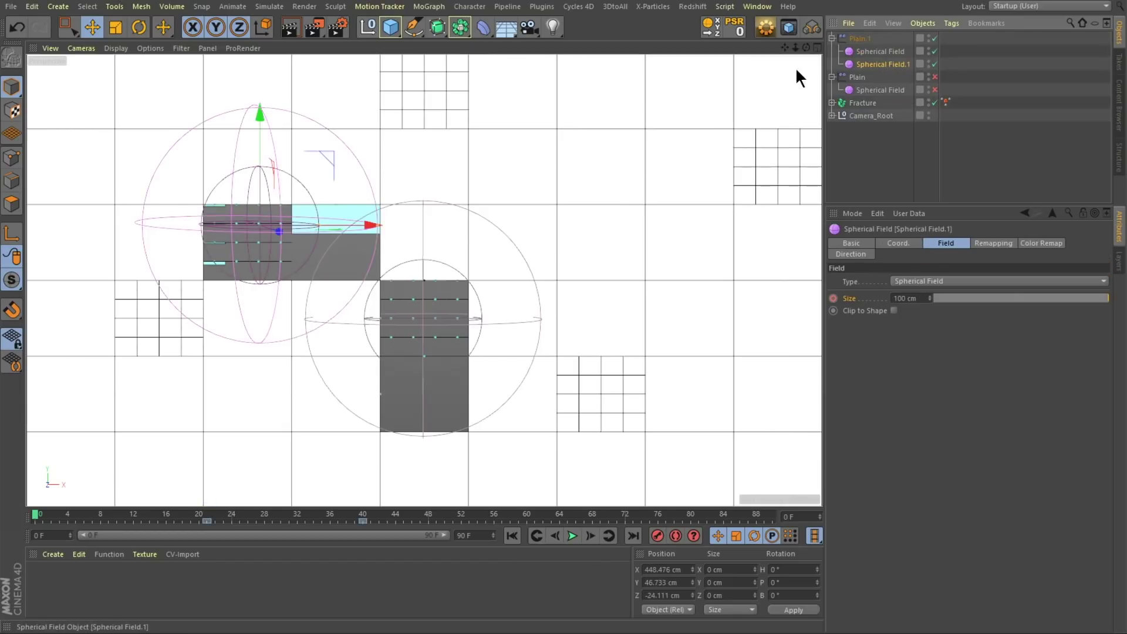
{"action": "left_click_drag", "start_coordinate": [258, 118], "coordinate": [259, 74]}
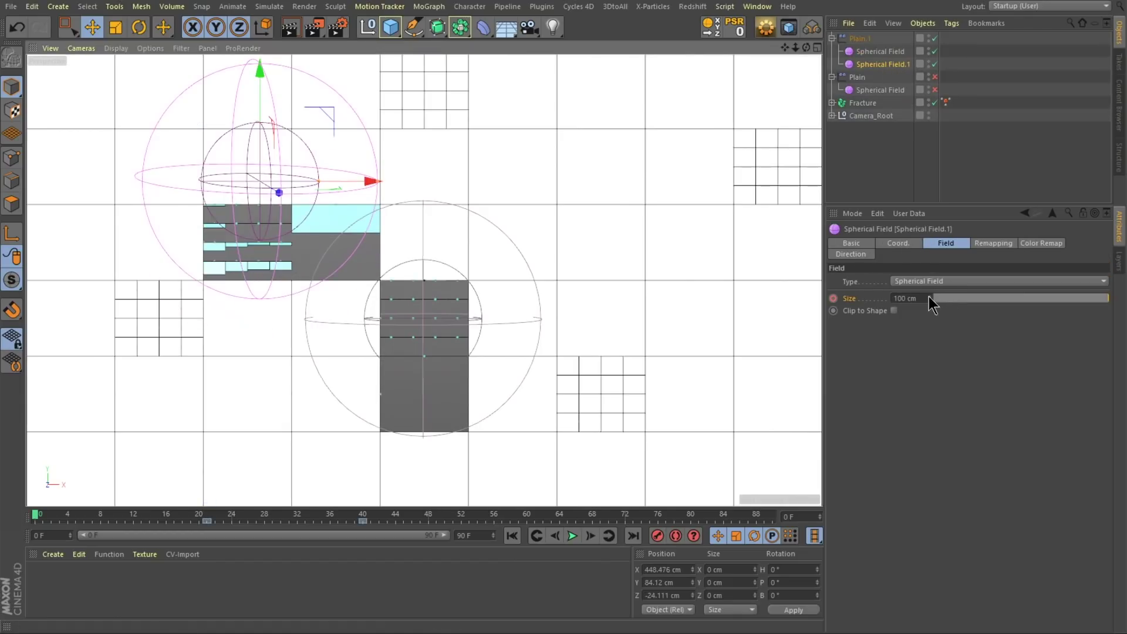
{"action": "key", "text": "ctrl+g"}
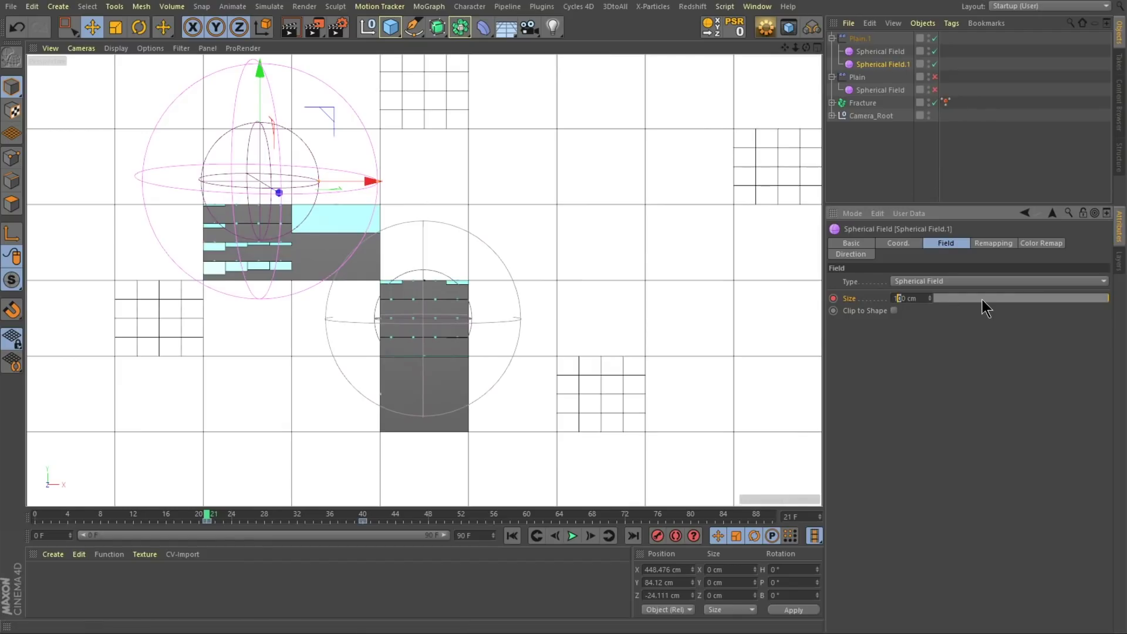
{"action": "type", "text": "5"}
{"action": "key", "text": "Return"}
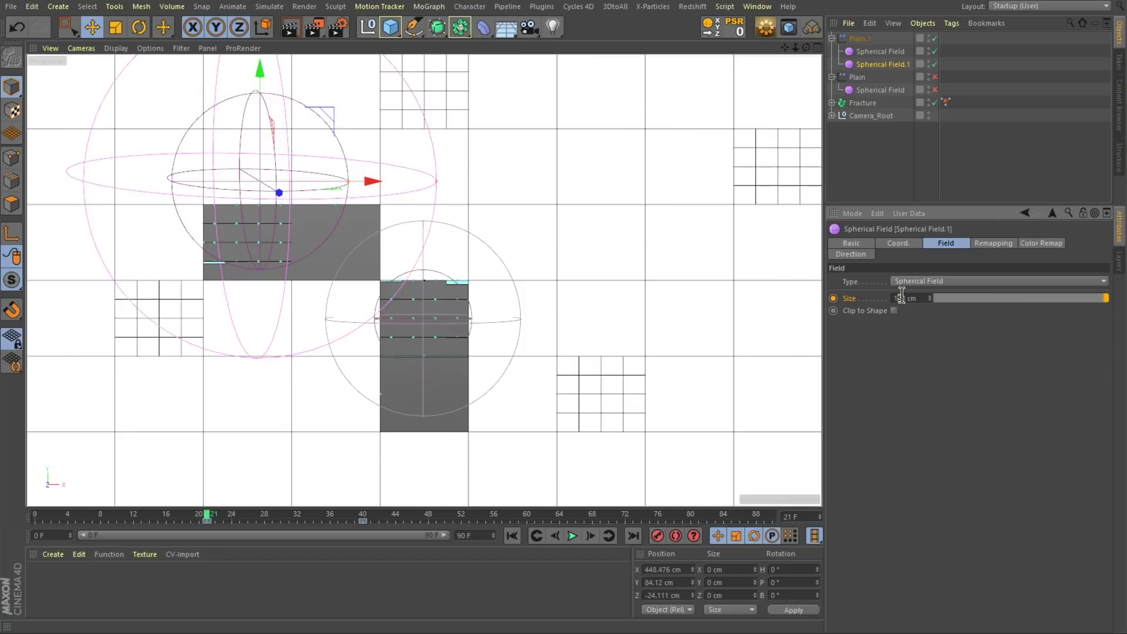
{"action": "key", "text": "Return"}
{"action": "left_click", "coordinate": [832, 298]}
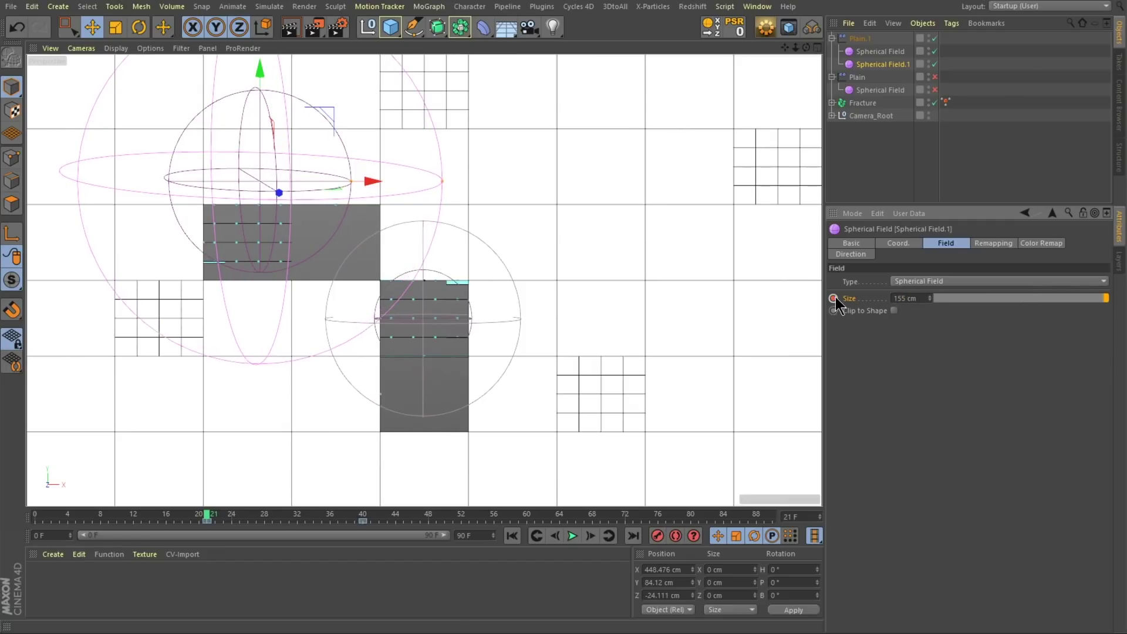
{"action": "left_click_drag", "start_coordinate": [250, 516], "coordinate": [149, 516]}
{"action": "left_click_drag", "start_coordinate": [262, 81], "coordinate": [272, 168]}
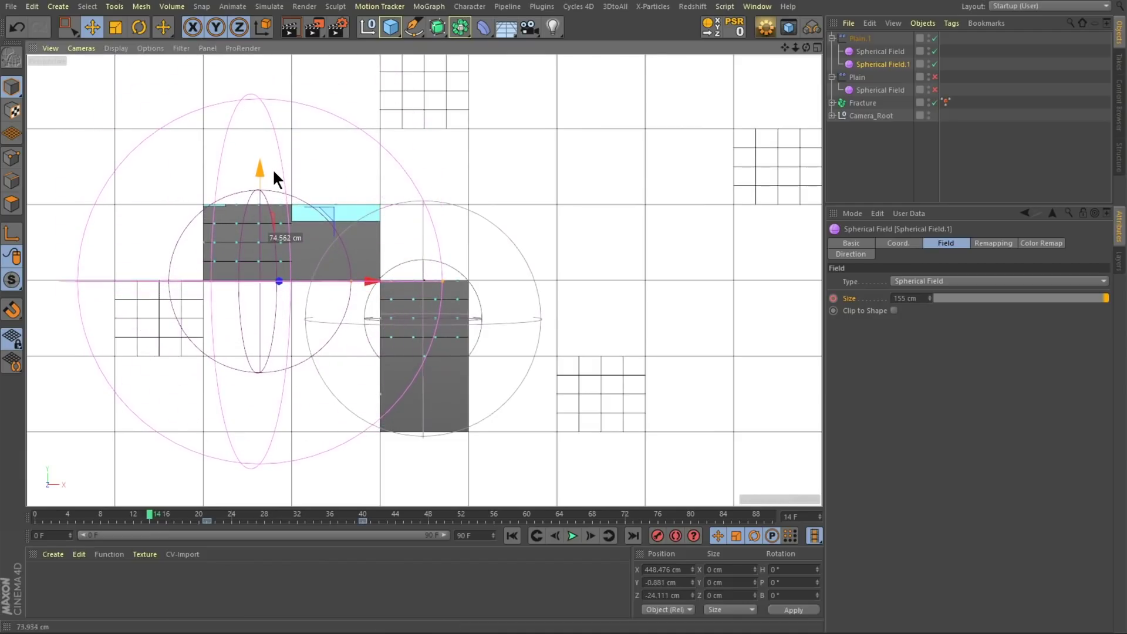
{"action": "left_click_drag", "start_coordinate": [155, 524], "coordinate": [35, 522]}
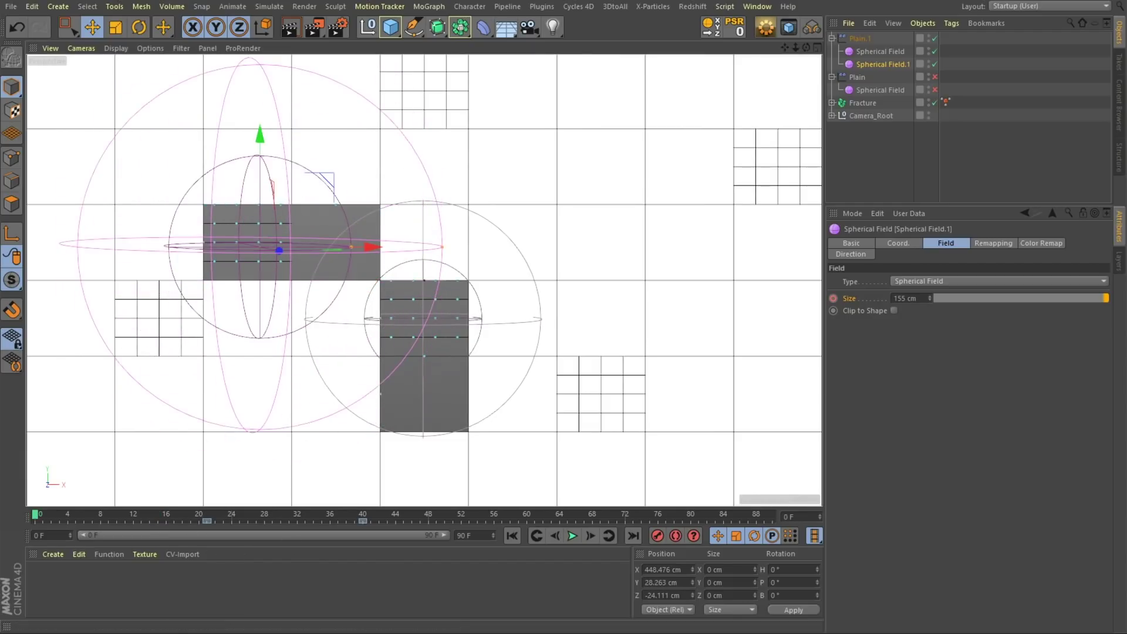
Set the other Spherical Field's Size to 150 cm
{"action": "left_click", "coordinate": [882, 54]}
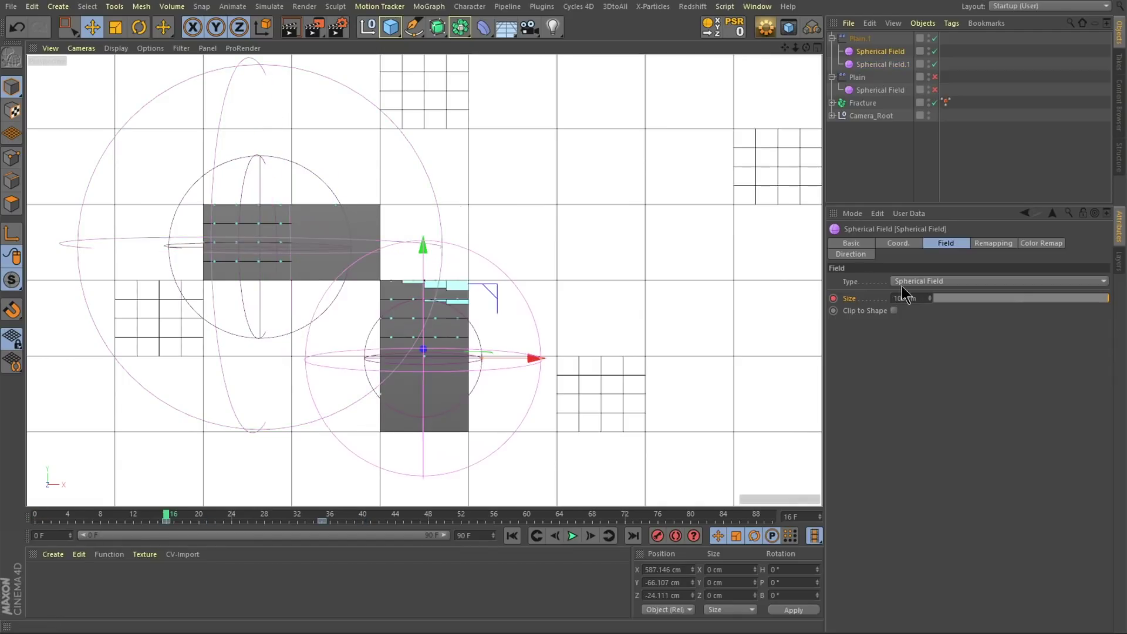
{"action": "double_click", "coordinate": [900, 298]}
{"action": "type", "text": "150"}
{"action": "key", "text": "Return"}
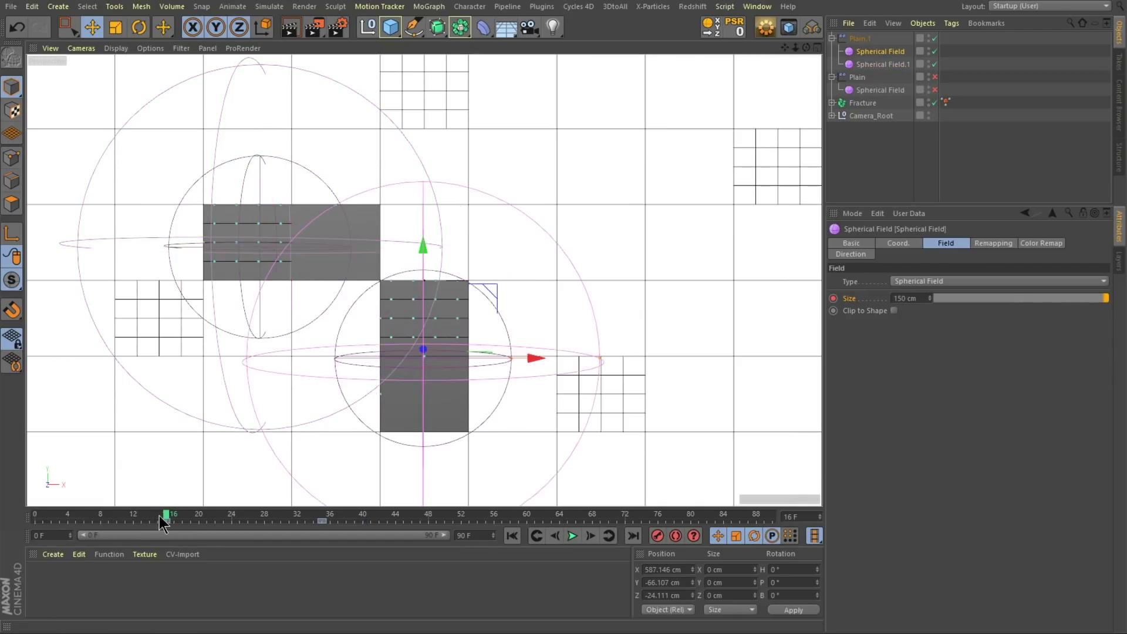
{"action": "left_click_drag", "start_coordinate": [84, 523], "coordinate": [322, 533]}
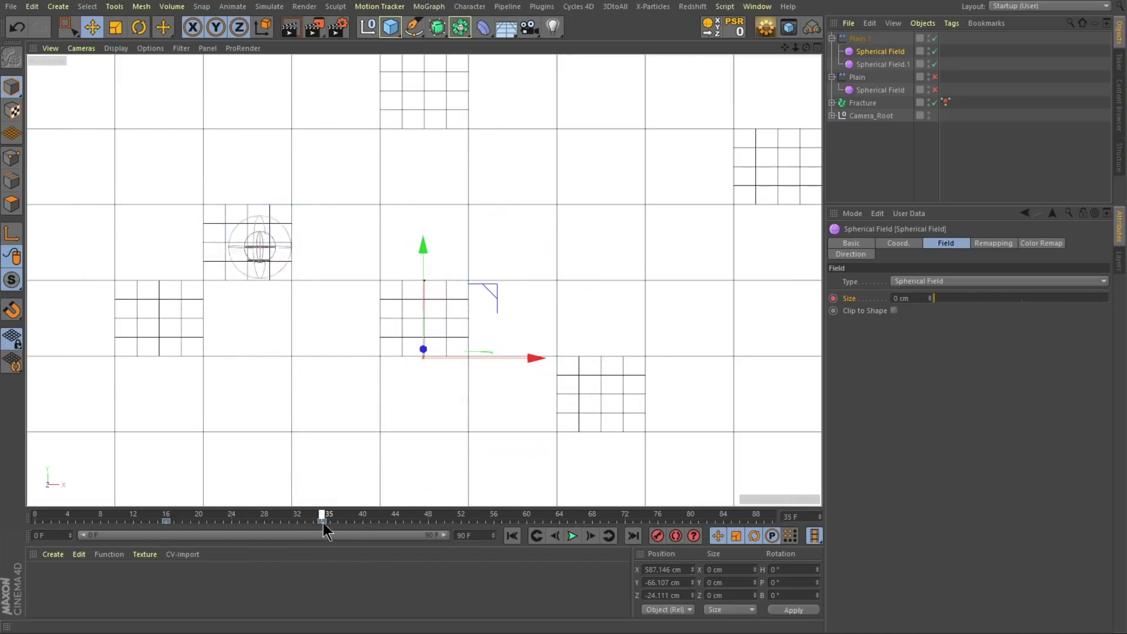
{"action": "key", "text": "shift+f"}
Re-enable the Plain effector and its Spherical Field, then preview playback
{"action": "left_click", "coordinate": [934, 90]}
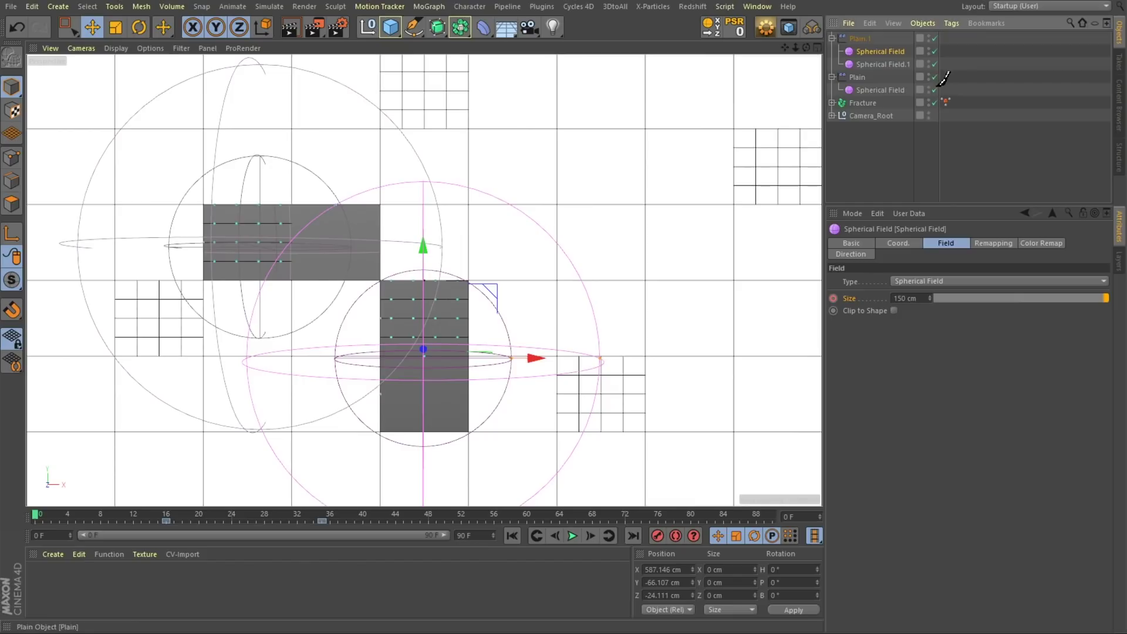
{"action": "left_click", "coordinate": [934, 77]}
{"action": "left_click", "coordinate": [572, 536]}
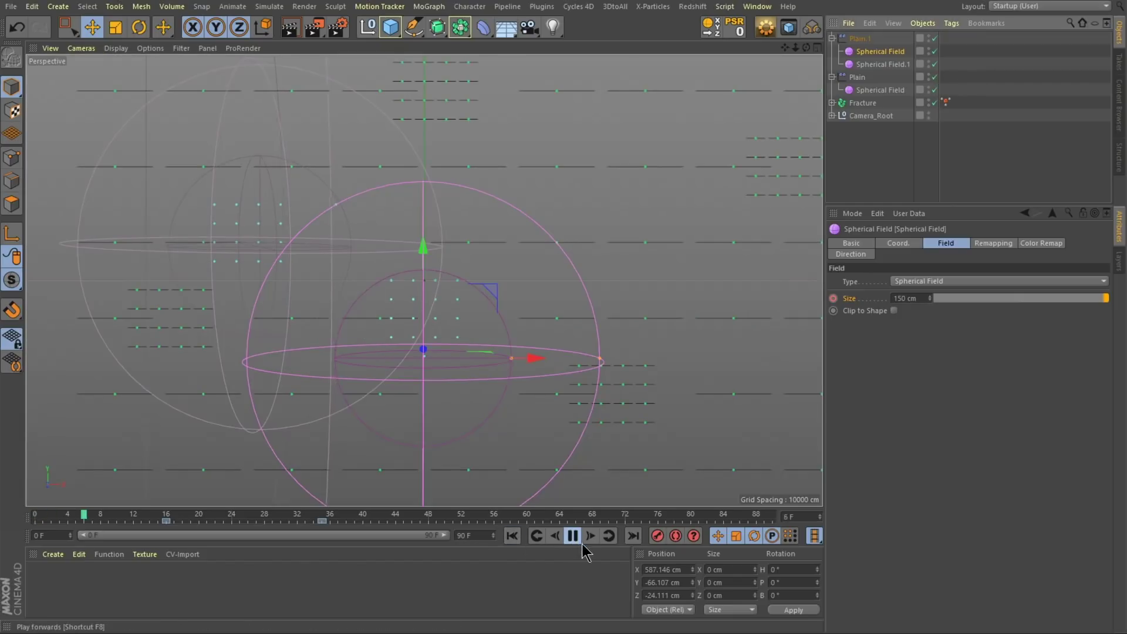
{"action": "left_click", "coordinate": [572, 536]}
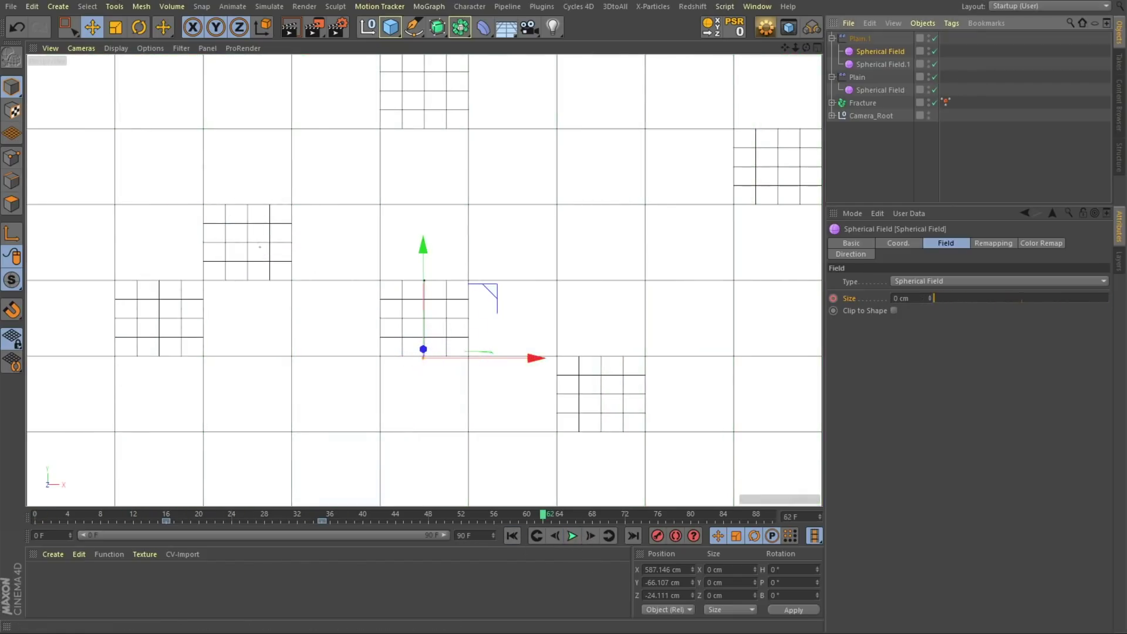
Shift both fields' four Size keyframes later in time and replay the animation
{"action": "left_click", "coordinate": [877, 64], "text": "ctrl"}
{"action": "left_click", "coordinate": [84, 516]}
{"action": "left_click_drag", "start_coordinate": [126, 524], "coordinate": [470, 524]}
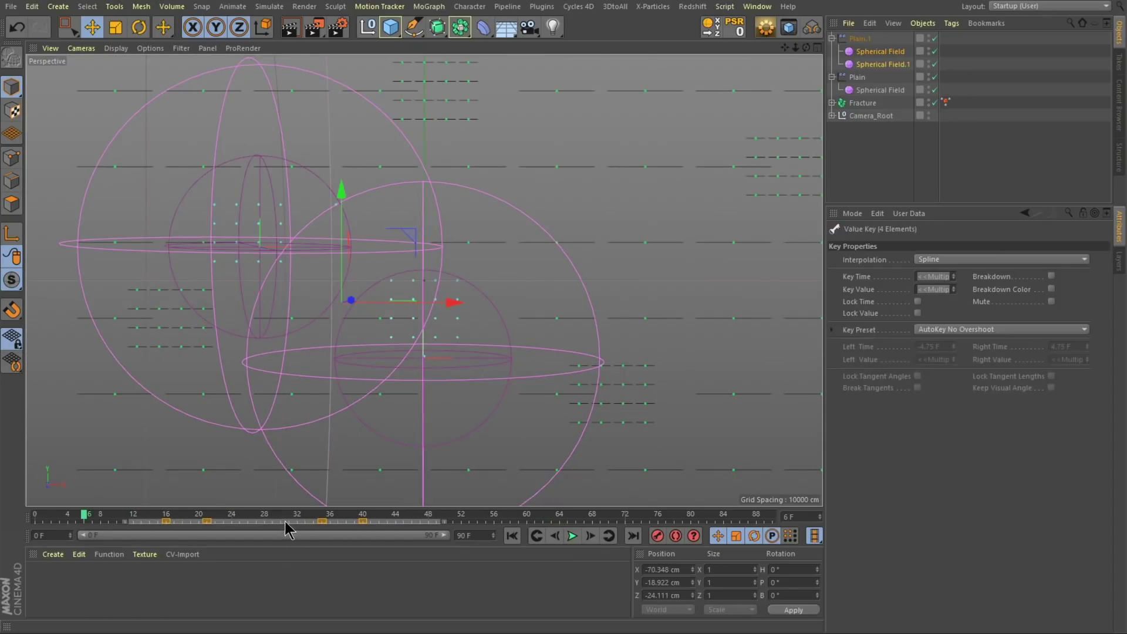
{"action": "left_click_drag", "start_coordinate": [285, 522], "coordinate": [402, 521]}
{"action": "left_click", "coordinate": [509, 536]}
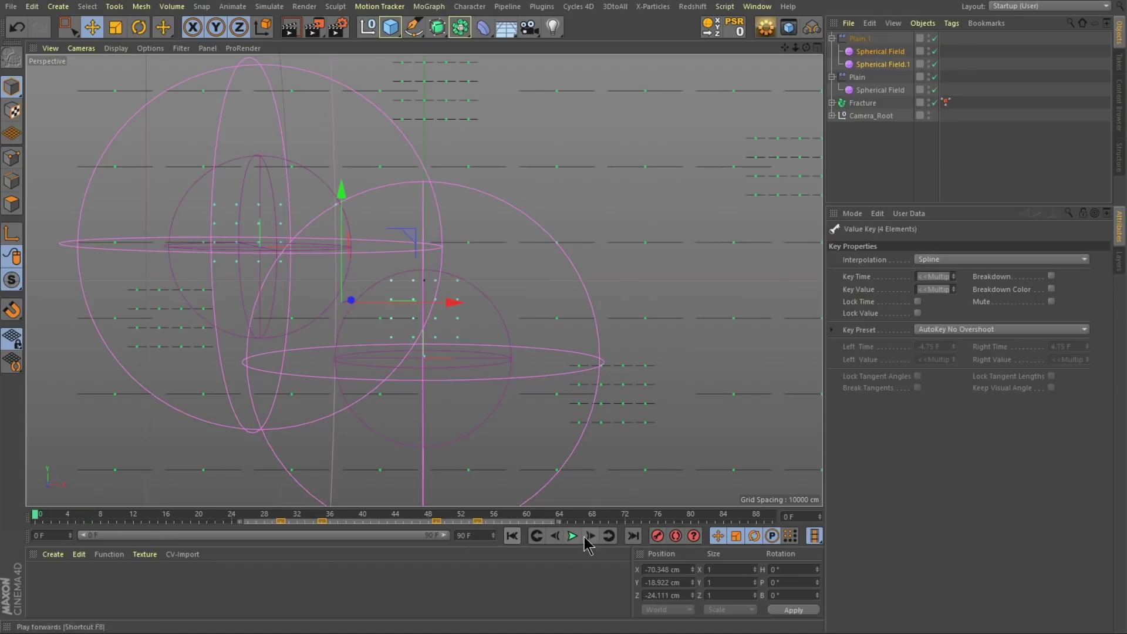
{"action": "left_click", "coordinate": [572, 536]}
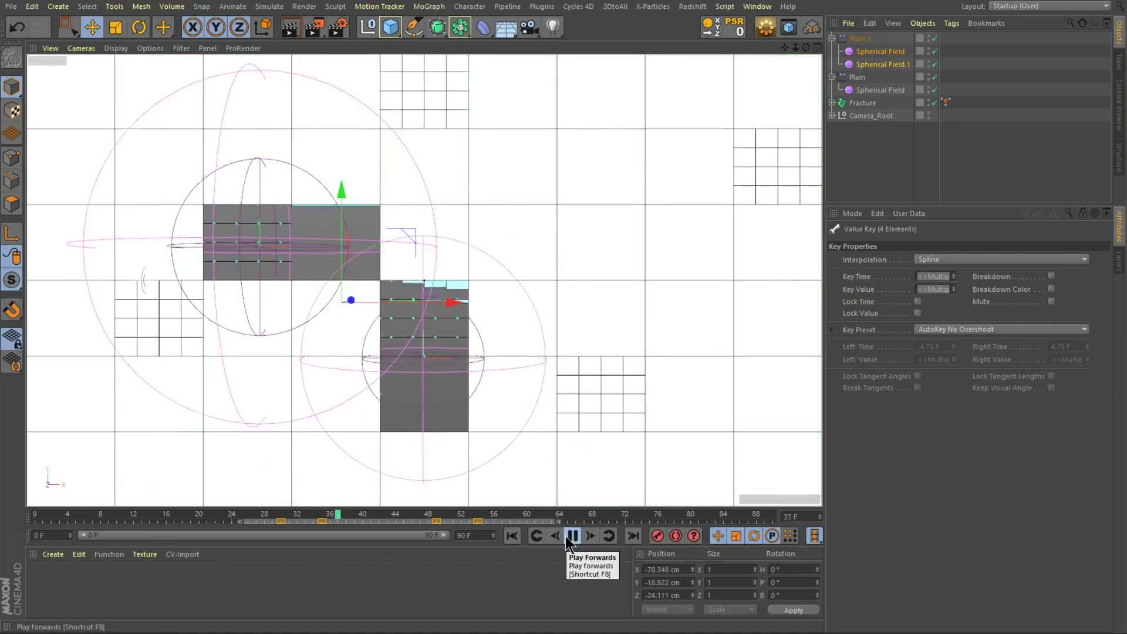
{"action": "left_click", "coordinate": [512, 536]}
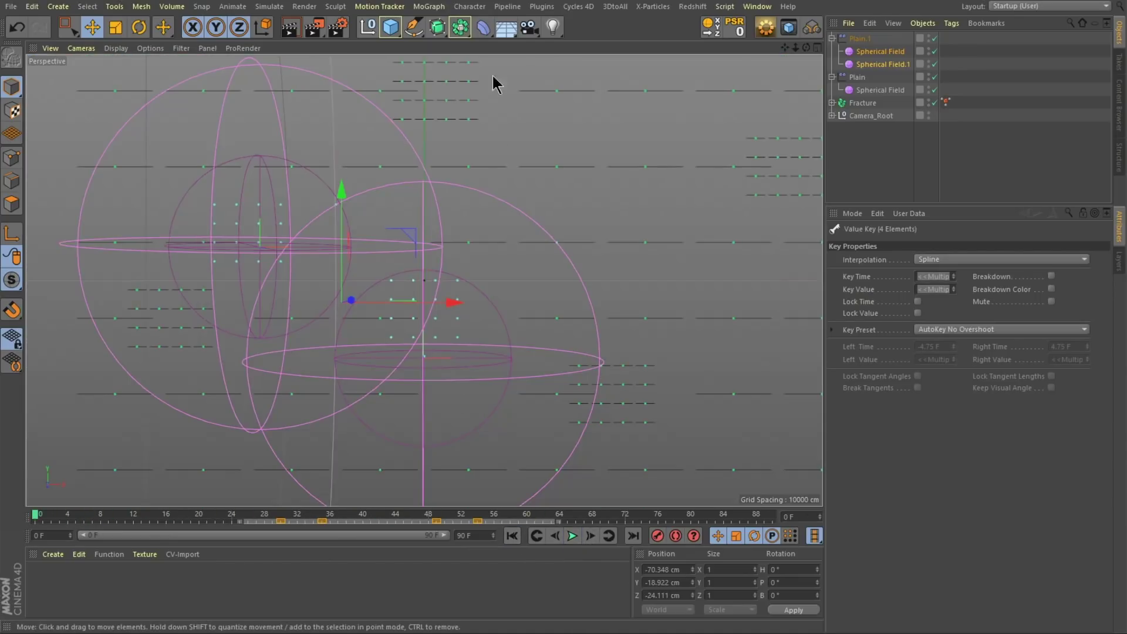
Add a Random Field to the Plain effector's falloff
{"action": "left_click", "coordinate": [861, 78]}
{"action": "left_click", "coordinate": [959, 243]}
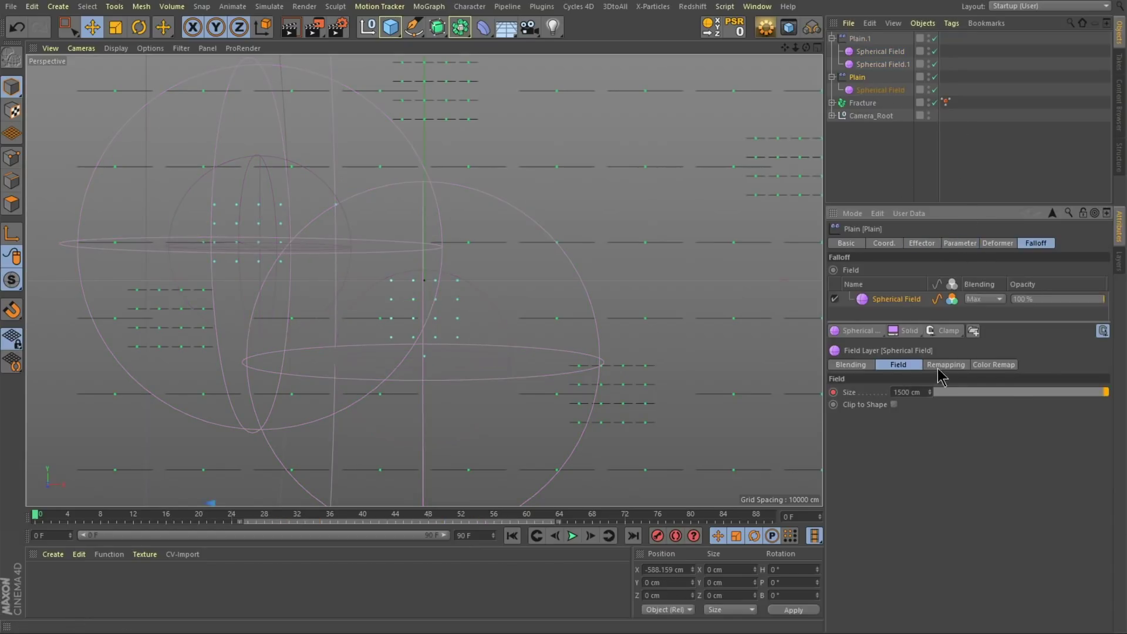
{"action": "left_click", "coordinate": [993, 299]}
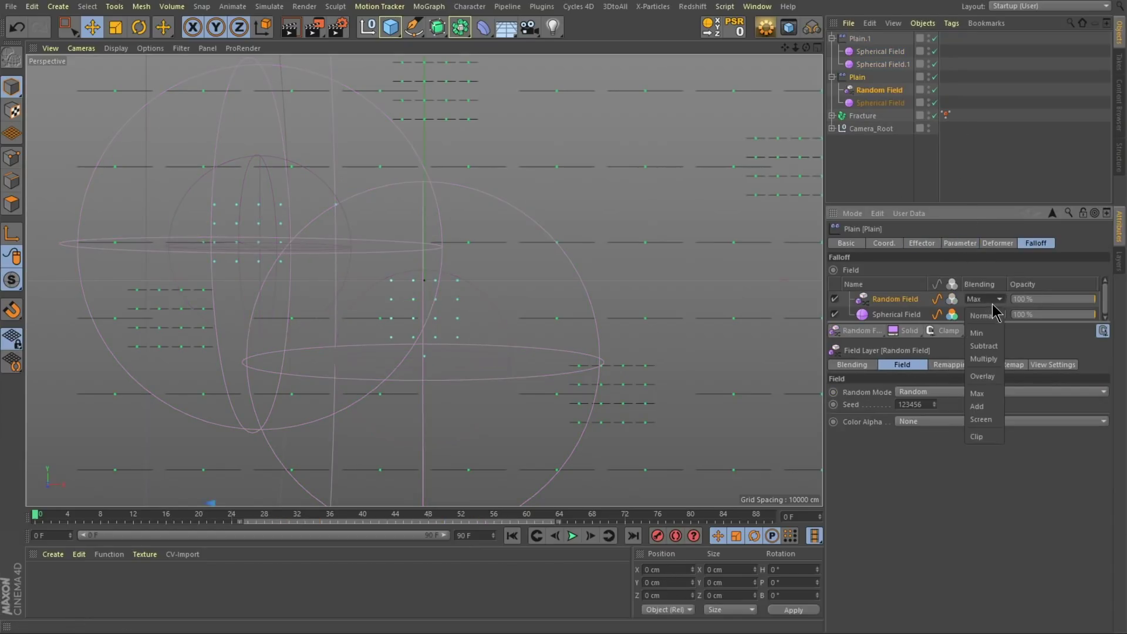
{"action": "left_click", "coordinate": [993, 360]}
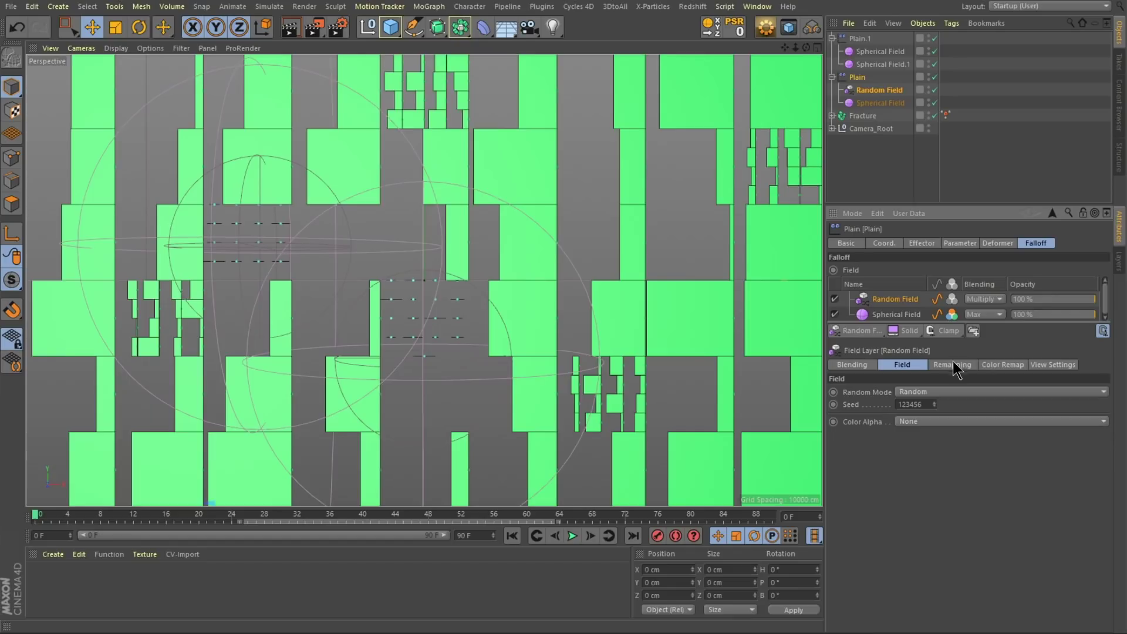
Set the Random Field to Noise mode at 450% scale with Overlay blending
{"action": "left_click", "coordinate": [931, 422]}
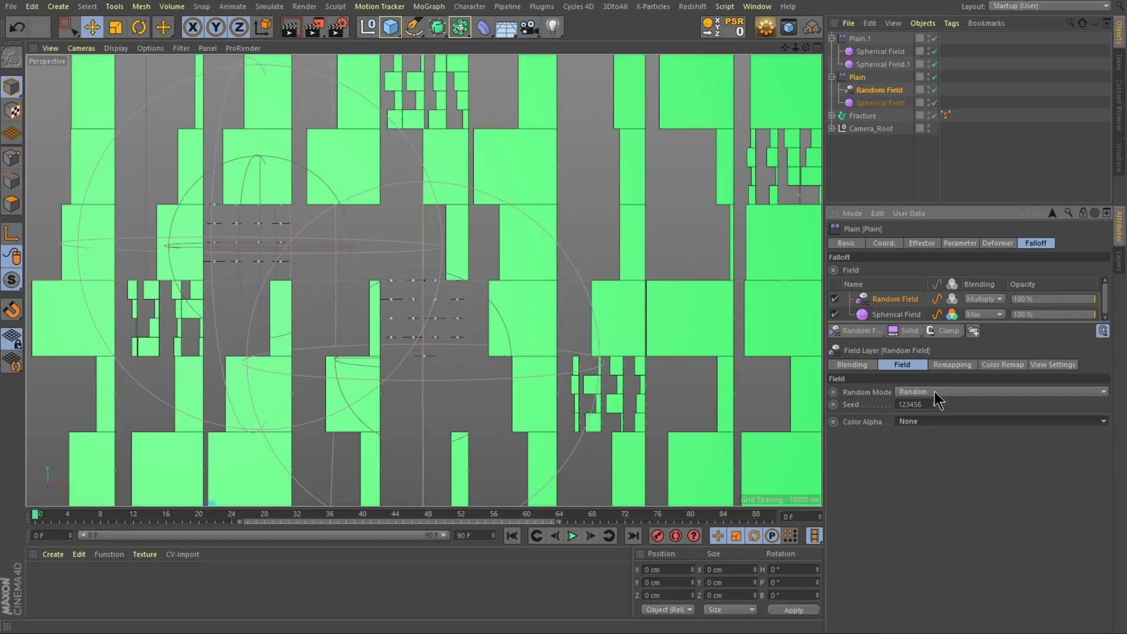
{"action": "left_click", "coordinate": [934, 392]}
{"action": "left_click", "coordinate": [955, 422]}
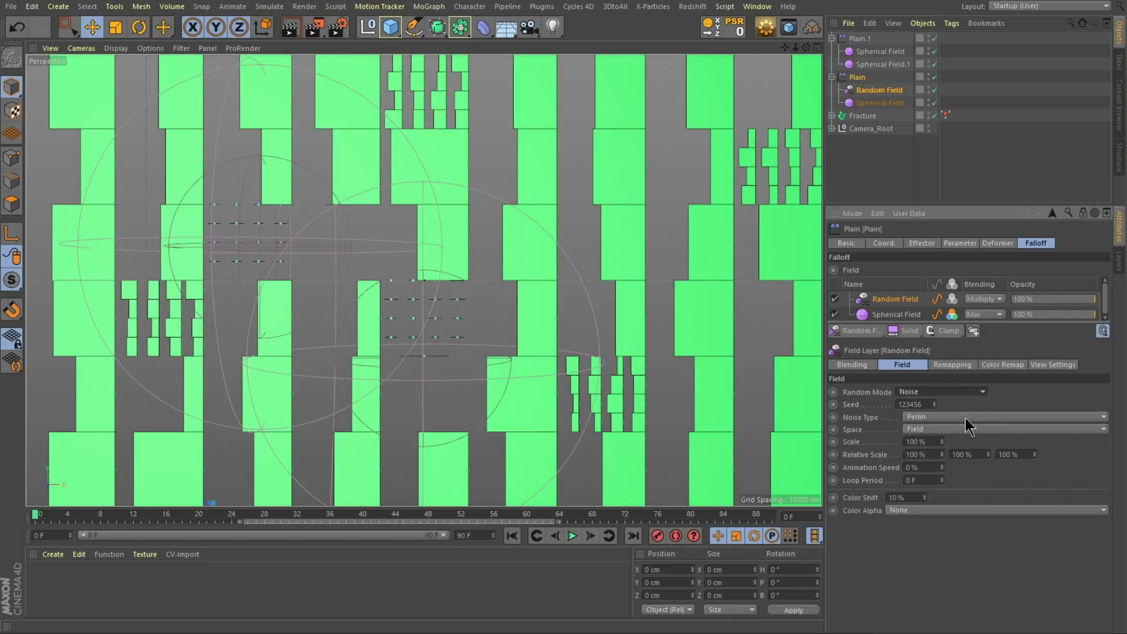
{"action": "left_click", "coordinate": [934, 442]}
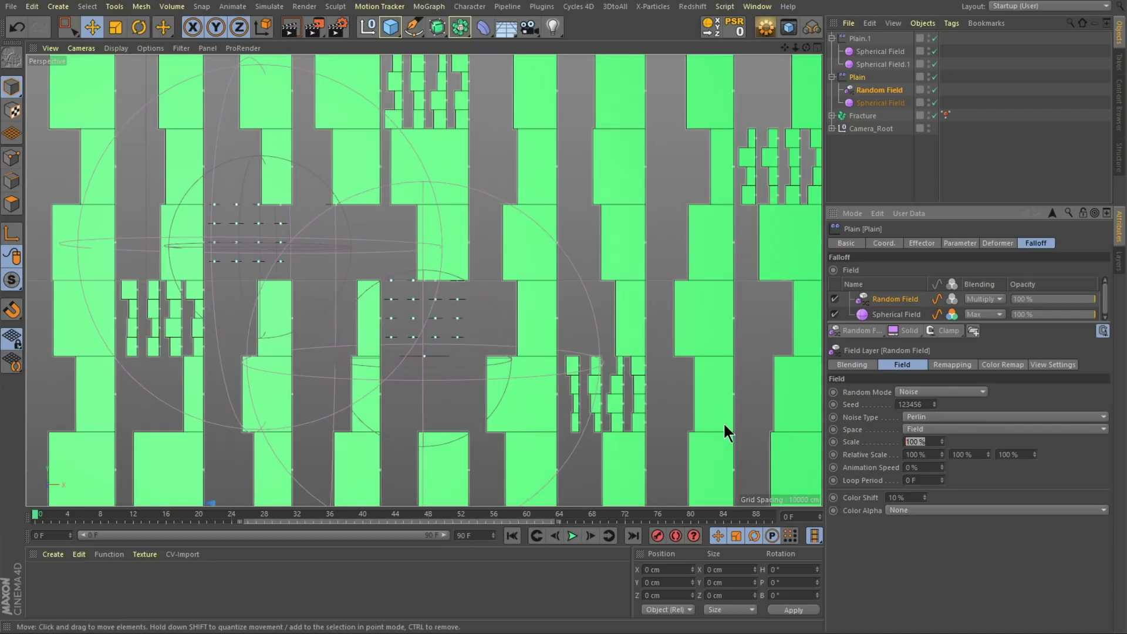
{"action": "type", "text": "450"}
{"action": "key", "text": "Return"}
{"action": "left_click", "coordinate": [997, 299]}
{"action": "left_click", "coordinate": [998, 377]}
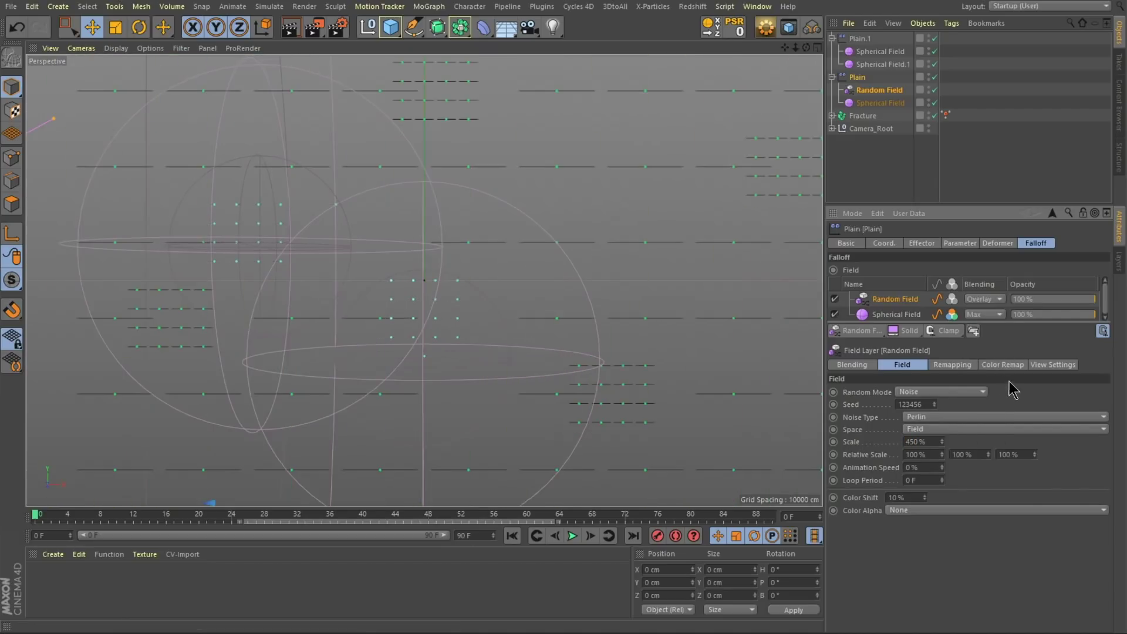
Preview the animation and rewind to frame 0
{"action": "key", "text": "F8"}
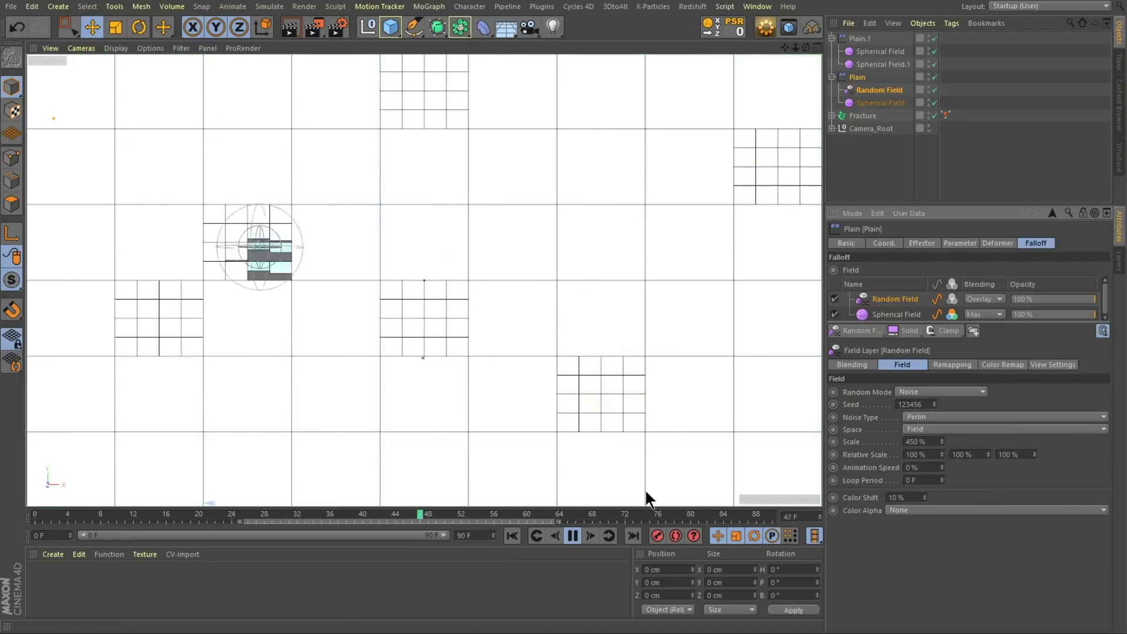
{"action": "left_click", "coordinate": [572, 535]}
{"action": "left_click", "coordinate": [512, 535]}
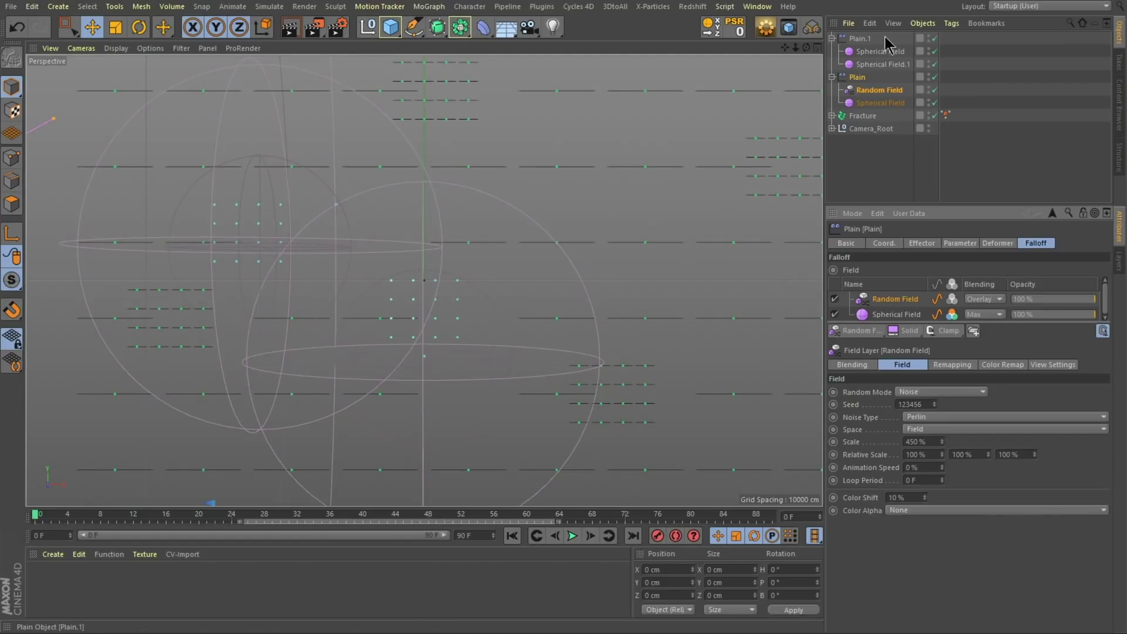
Give Plain.1 a Random Field in Noise mode with Overlay blending
{"action": "left_click", "coordinate": [860, 39]}
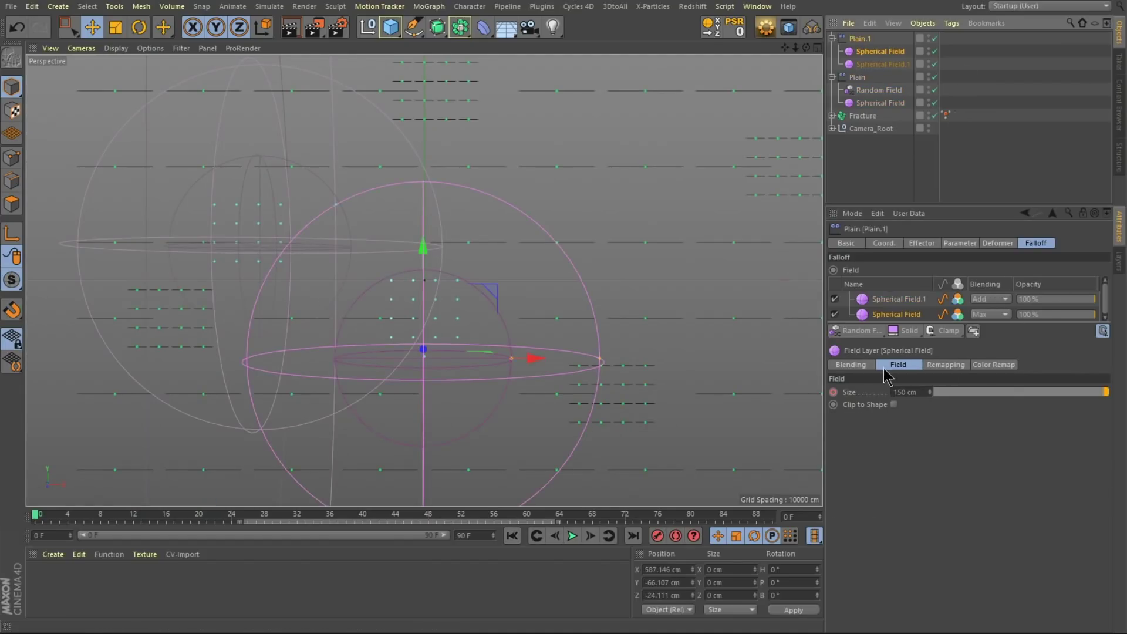
{"action": "left_click", "coordinate": [858, 331]}
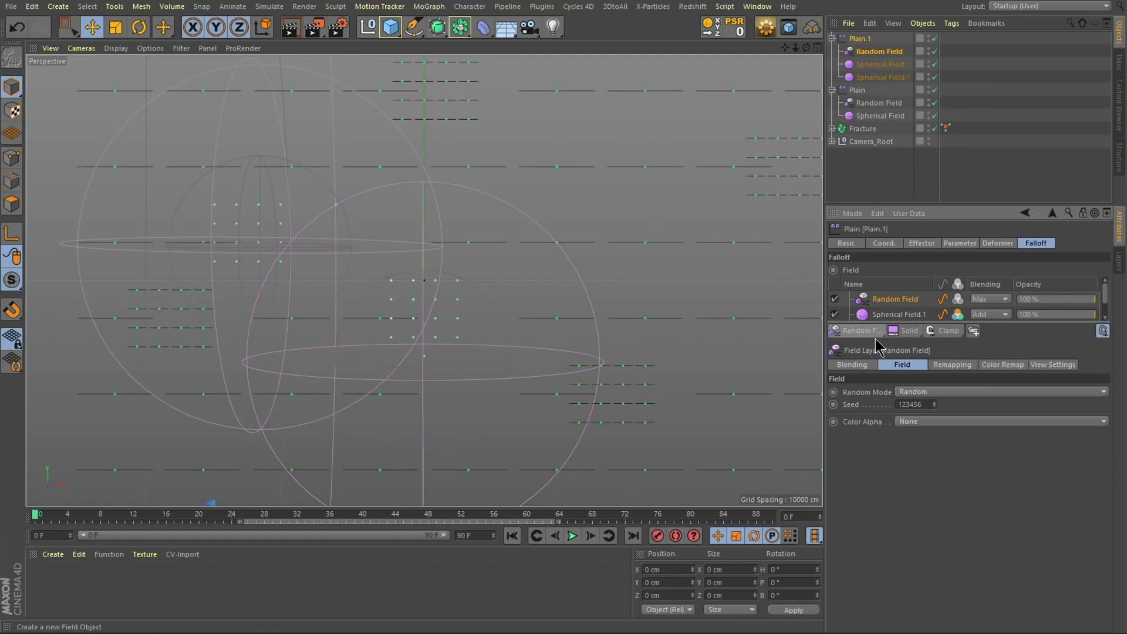
{"action": "left_click", "coordinate": [1000, 300]}
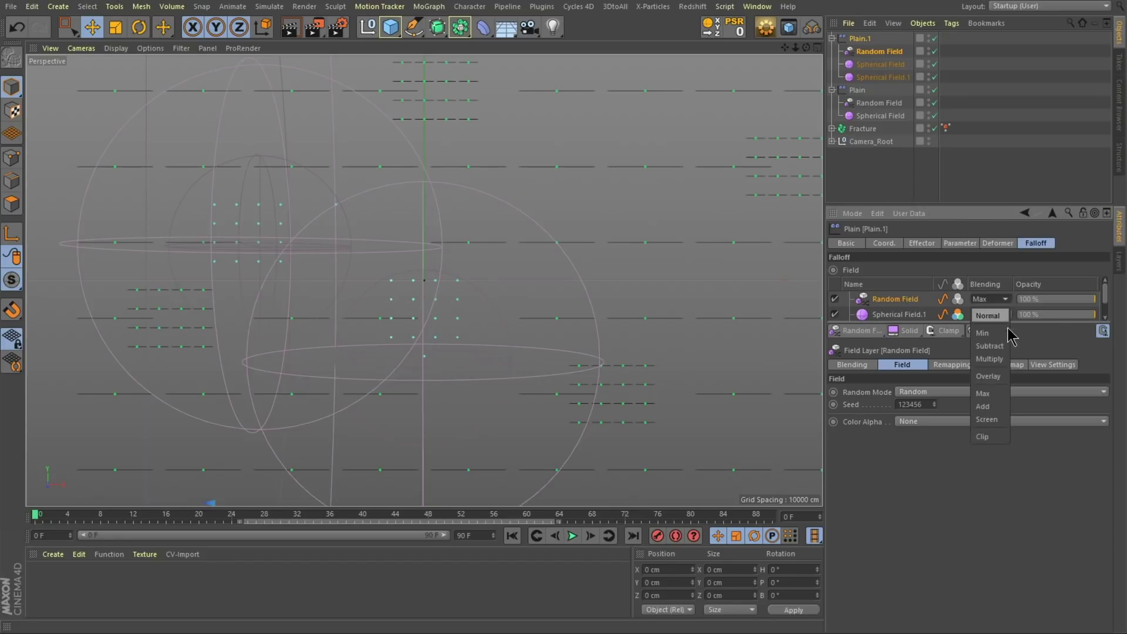
{"action": "left_click", "coordinate": [990, 379]}
{"action": "left_click", "coordinate": [947, 392]}
{"action": "left_click", "coordinate": [927, 431]}
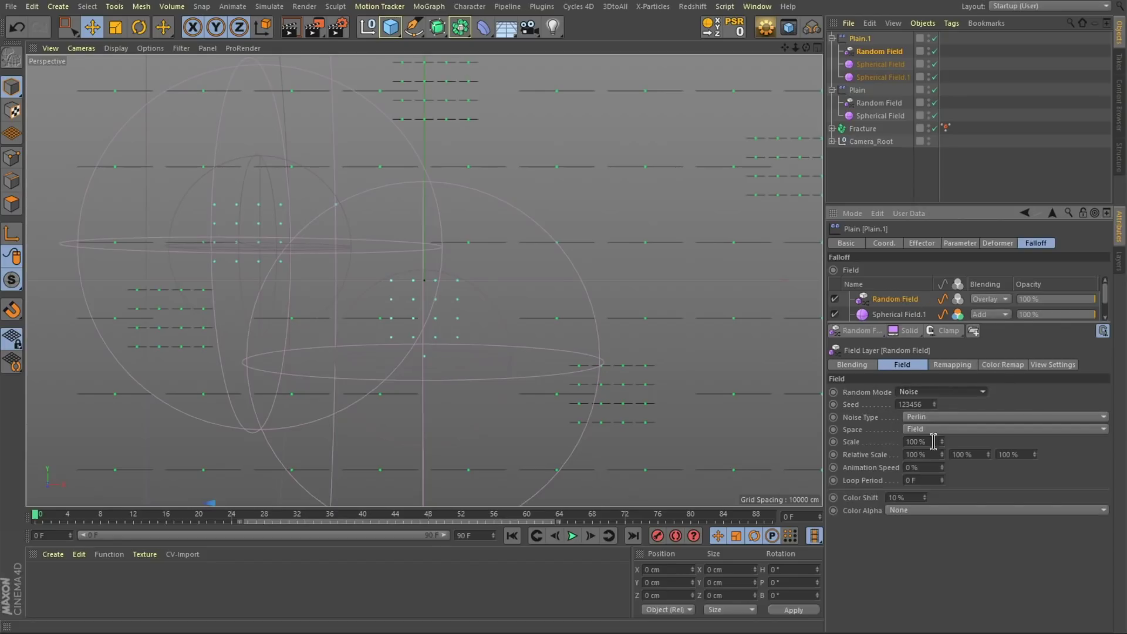
{"action": "left_click", "coordinate": [924, 442]}
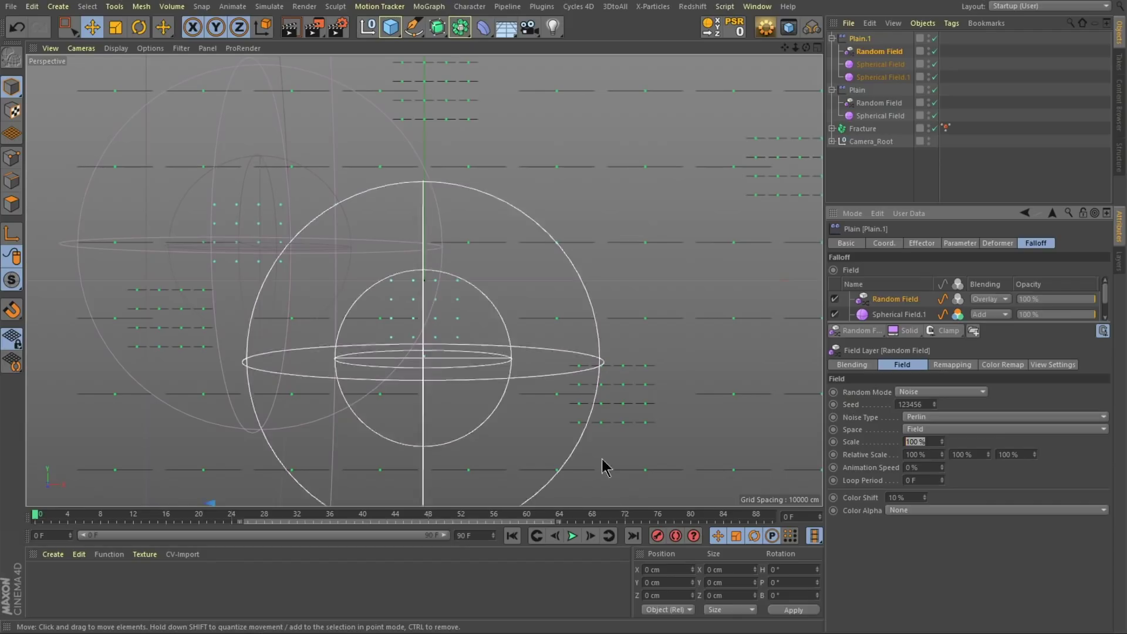
Play the animation to preview the fields, then rewind to frame 0
{"action": "left_click", "coordinate": [570, 536]}
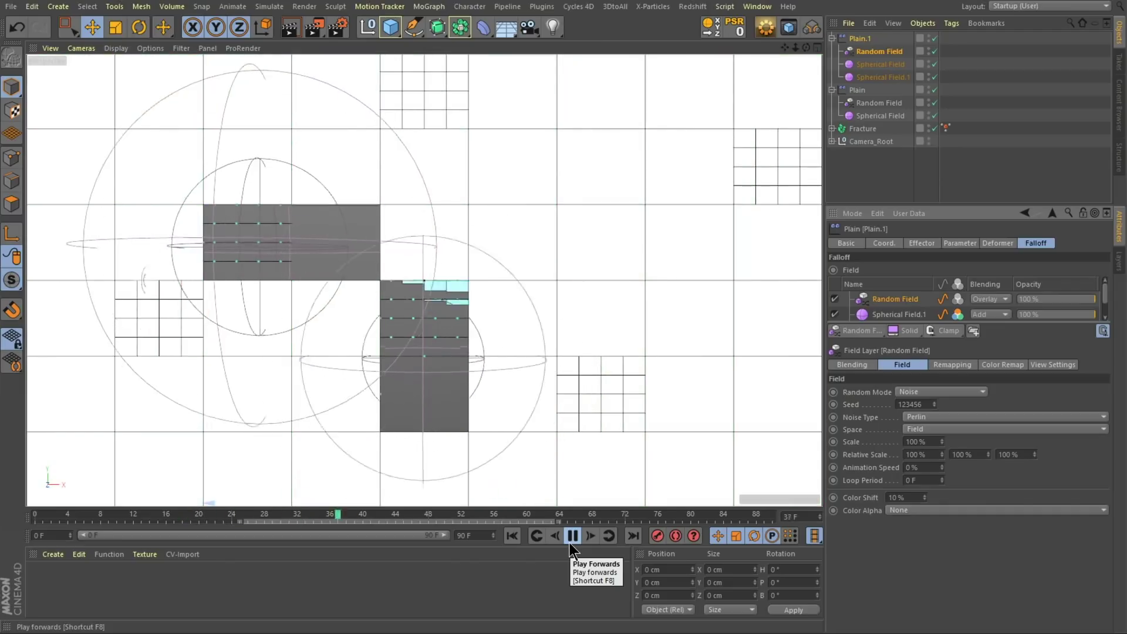
{"action": "left_click", "coordinate": [572, 536]}
{"action": "left_click", "coordinate": [511, 536]}
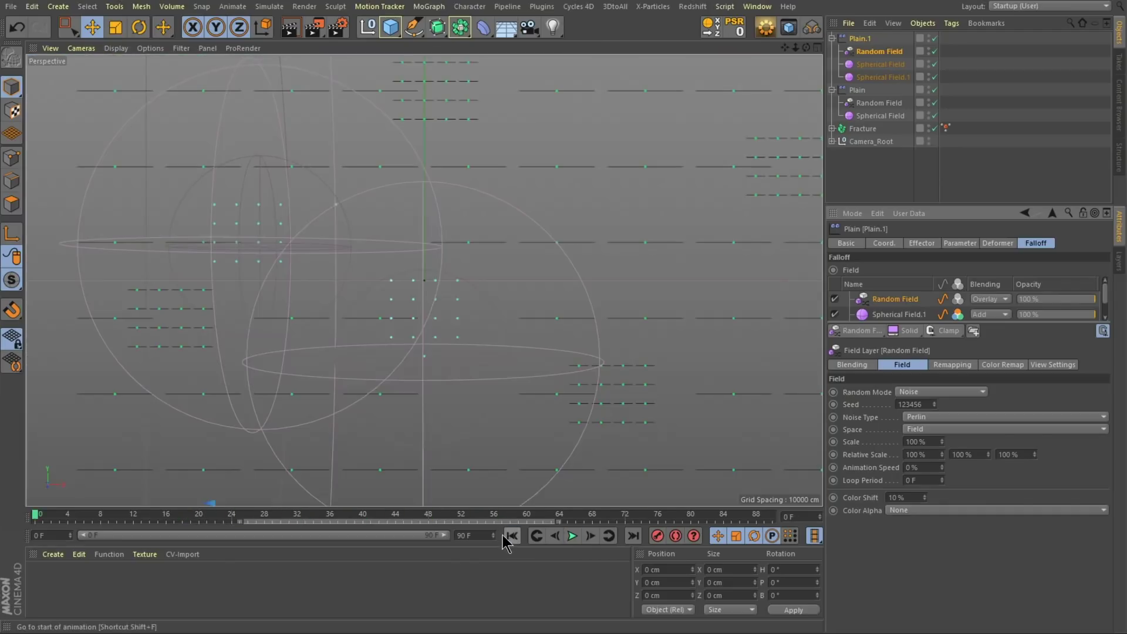
Create a new material with the Color and Reflectance channels off and Luminance on
{"action": "left_click", "coordinate": [53, 553]}
{"action": "left_click", "coordinate": [66, 564]}
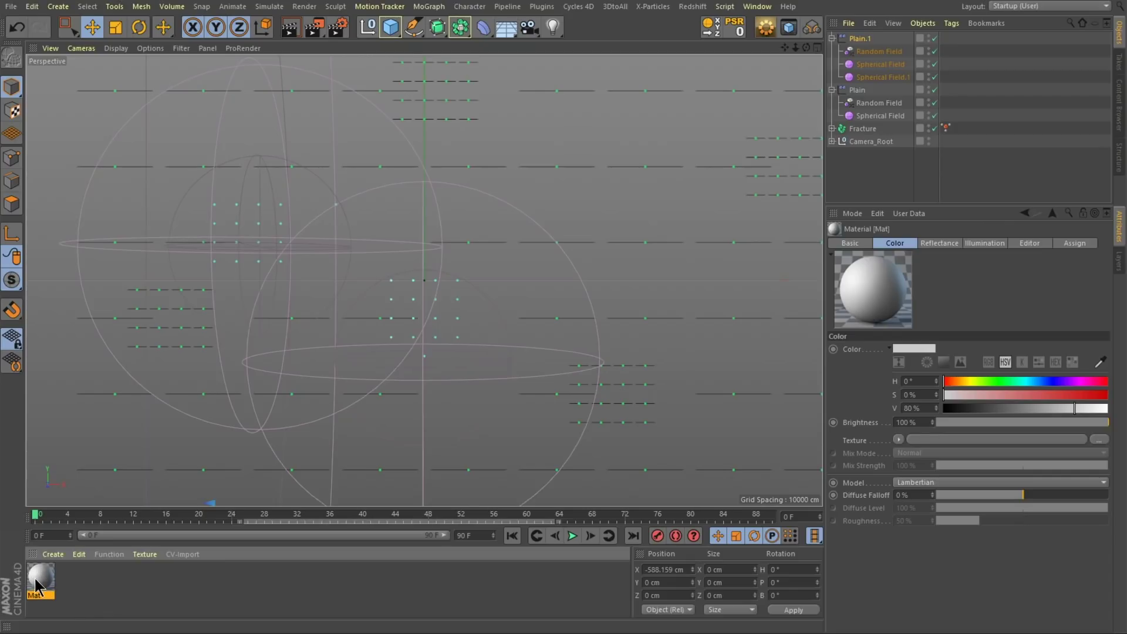
{"action": "left_click", "coordinate": [849, 243]}
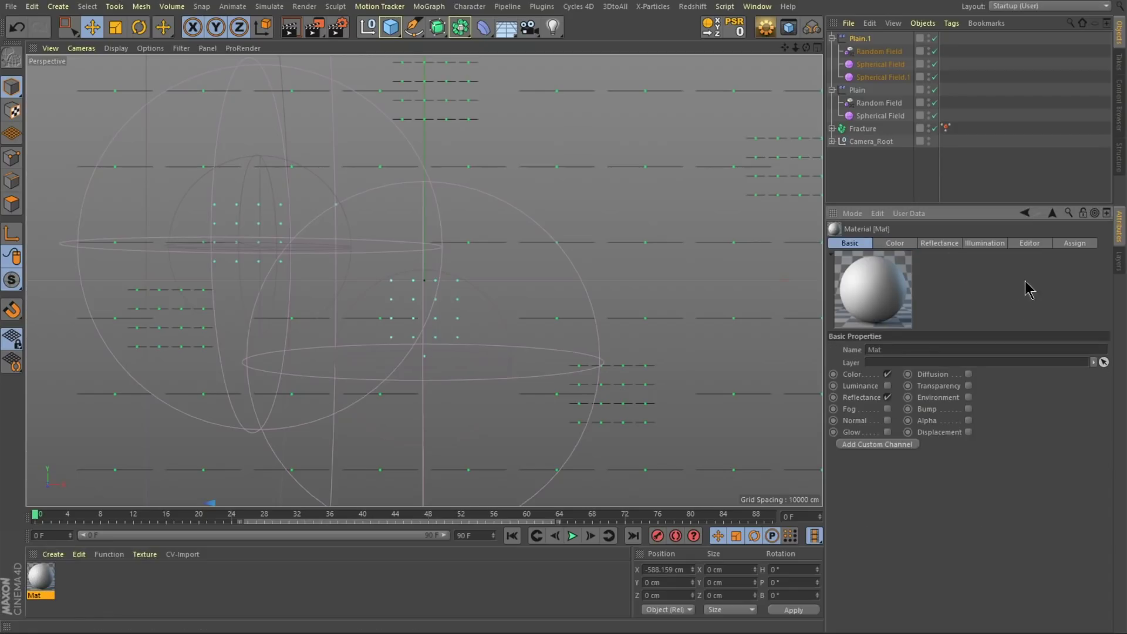
{"action": "left_click", "coordinate": [887, 374]}
{"action": "left_click", "coordinate": [887, 398]}
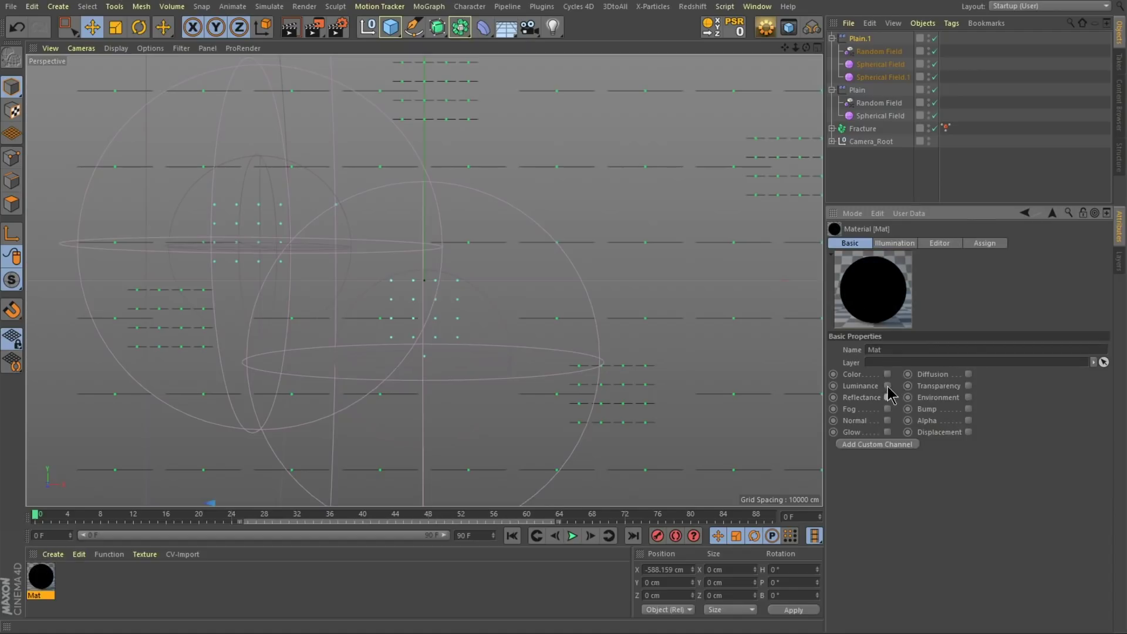
{"action": "left_click", "coordinate": [887, 385]}
Load a Color shader as the Luminance texture and close the material editor
{"action": "left_click", "coordinate": [906, 245]}
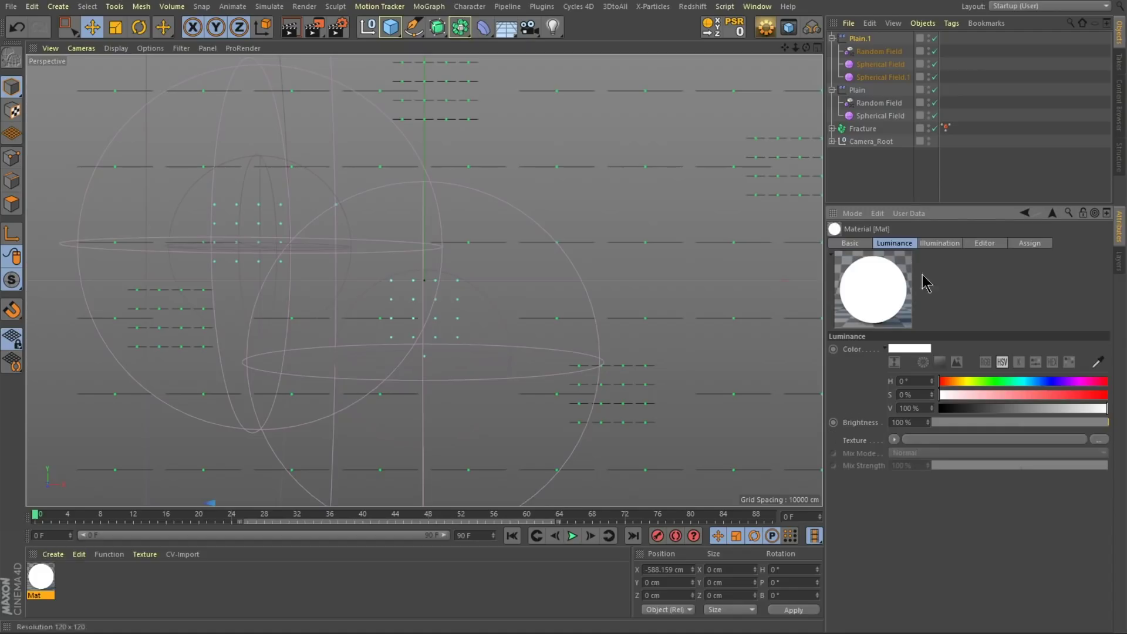
{"action": "left_click", "coordinate": [894, 441]}
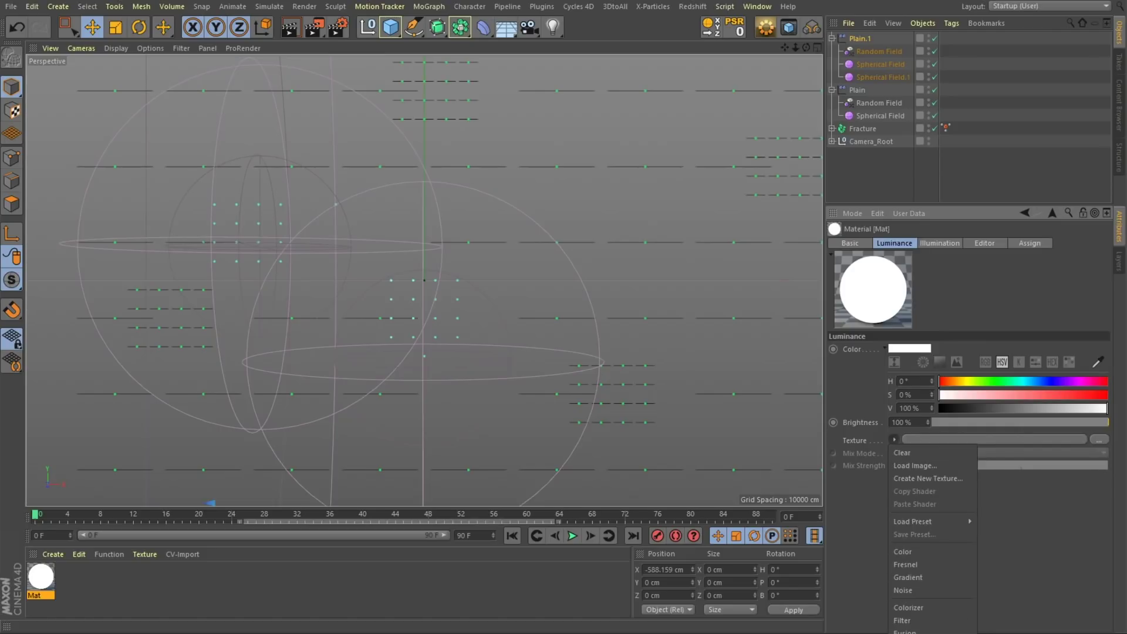
{"action": "left_click", "coordinate": [902, 552]}
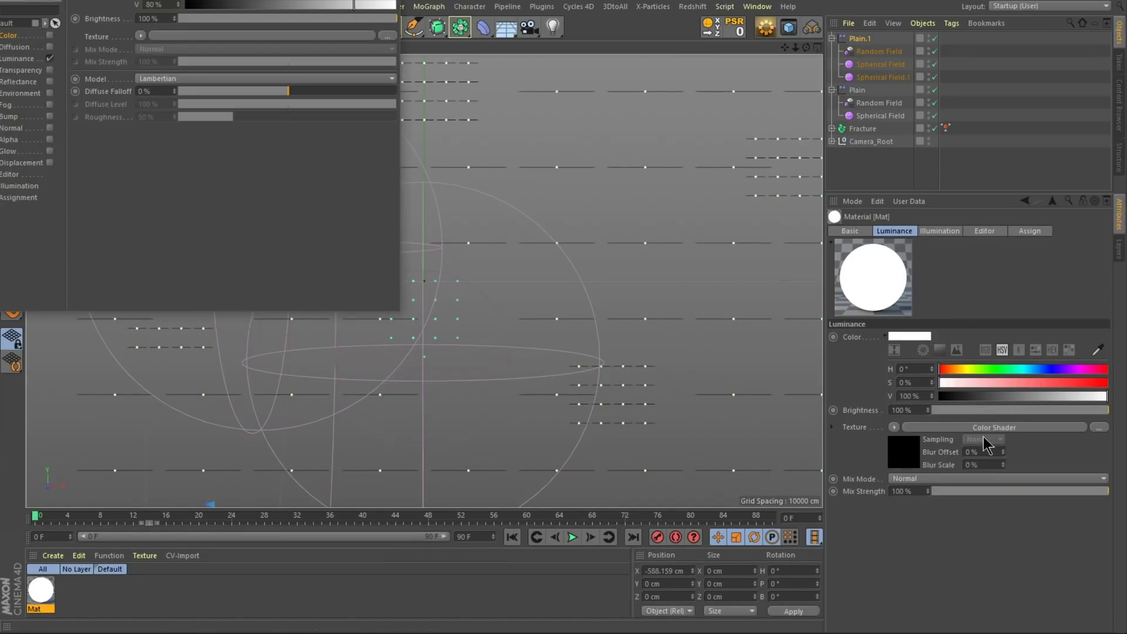
{"action": "left_click", "coordinate": [687, 56]}
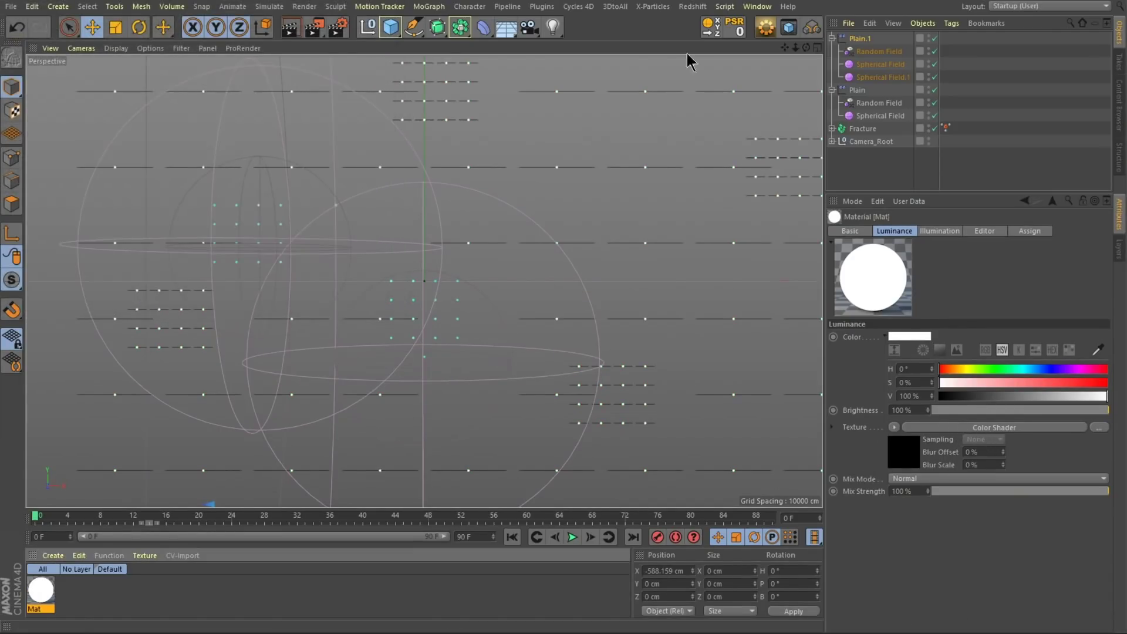
{"action": "left_click", "coordinate": [858, 91]}
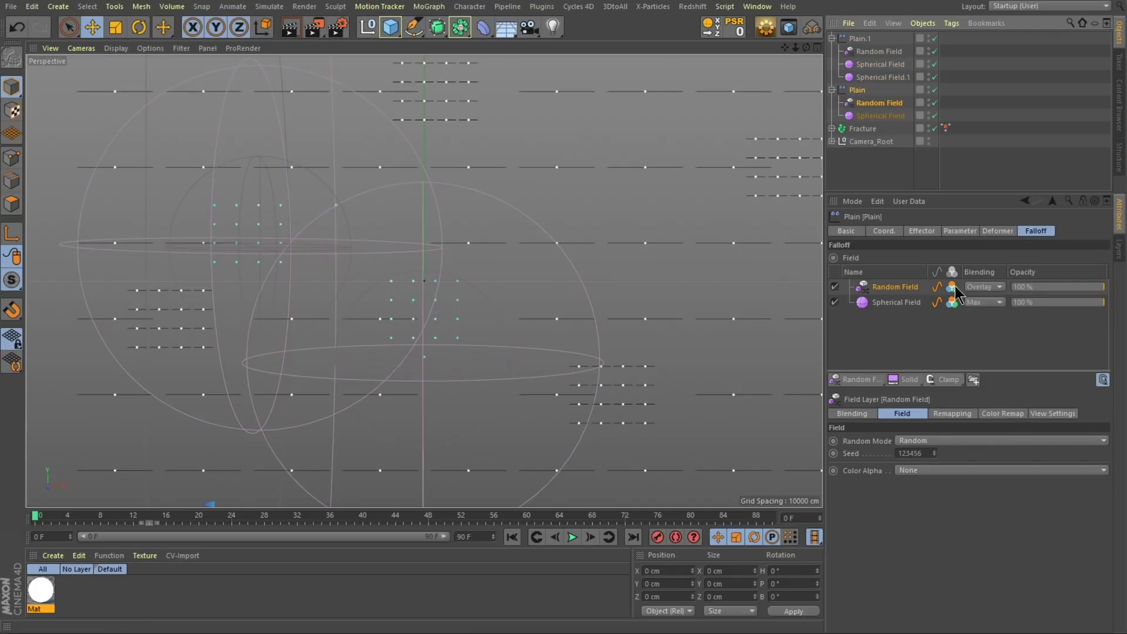
{"action": "left_click", "coordinate": [861, 39]}
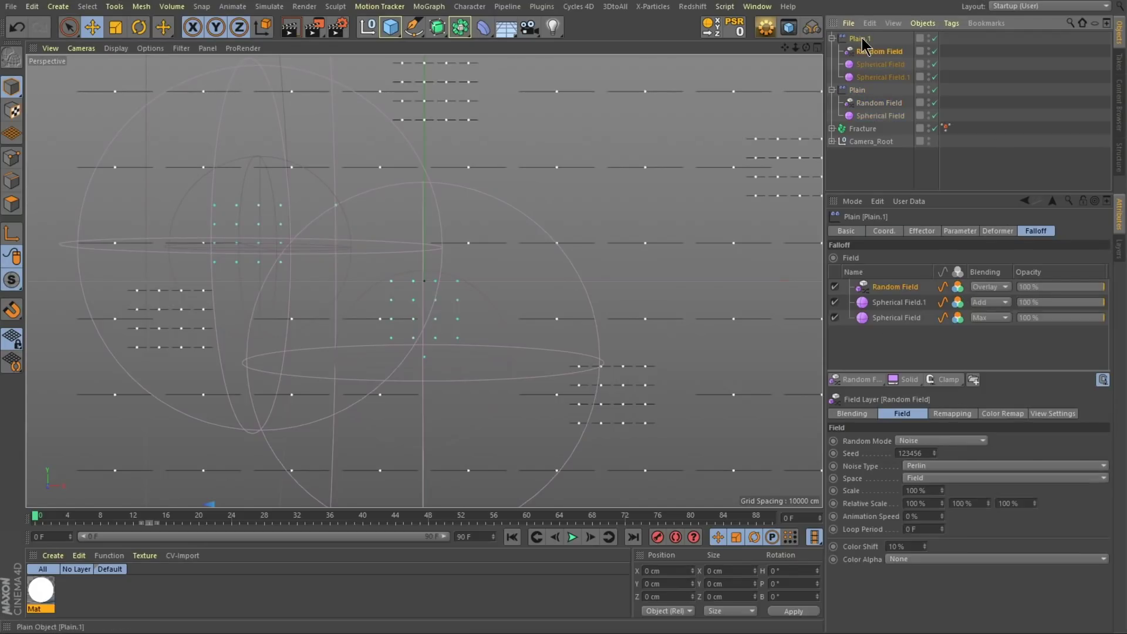
{"action": "left_click", "coordinate": [572, 537]}
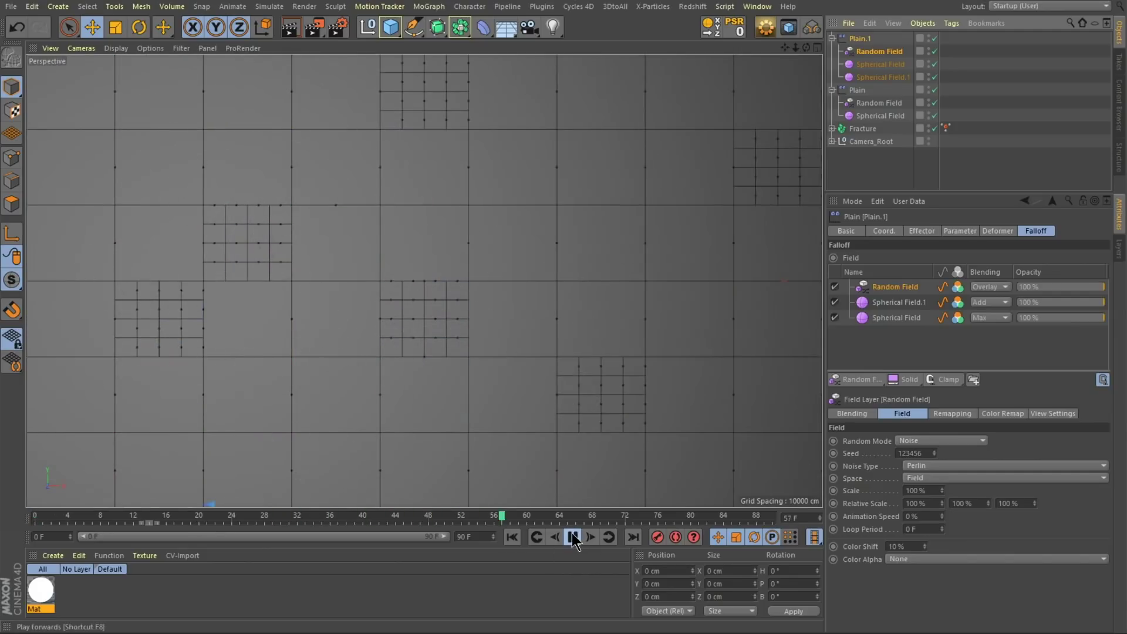
{"action": "left_click", "coordinate": [572, 537]}
{"action": "left_click_drag", "start_coordinate": [492, 514], "coordinate": [223, 515]}
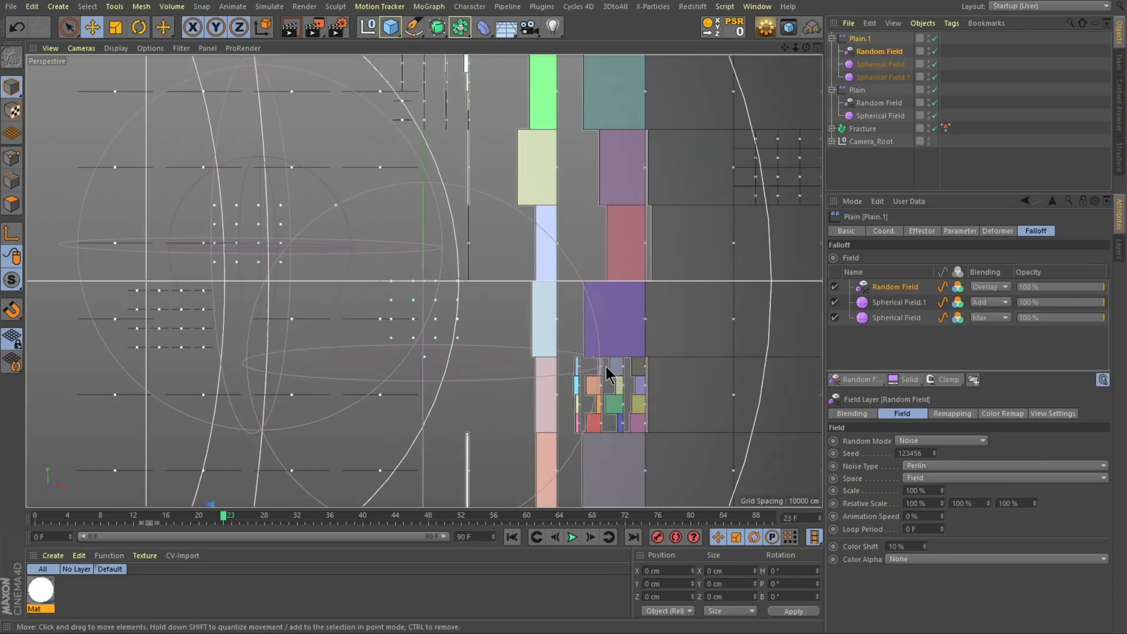
{"action": "key", "text": "shift+f"}
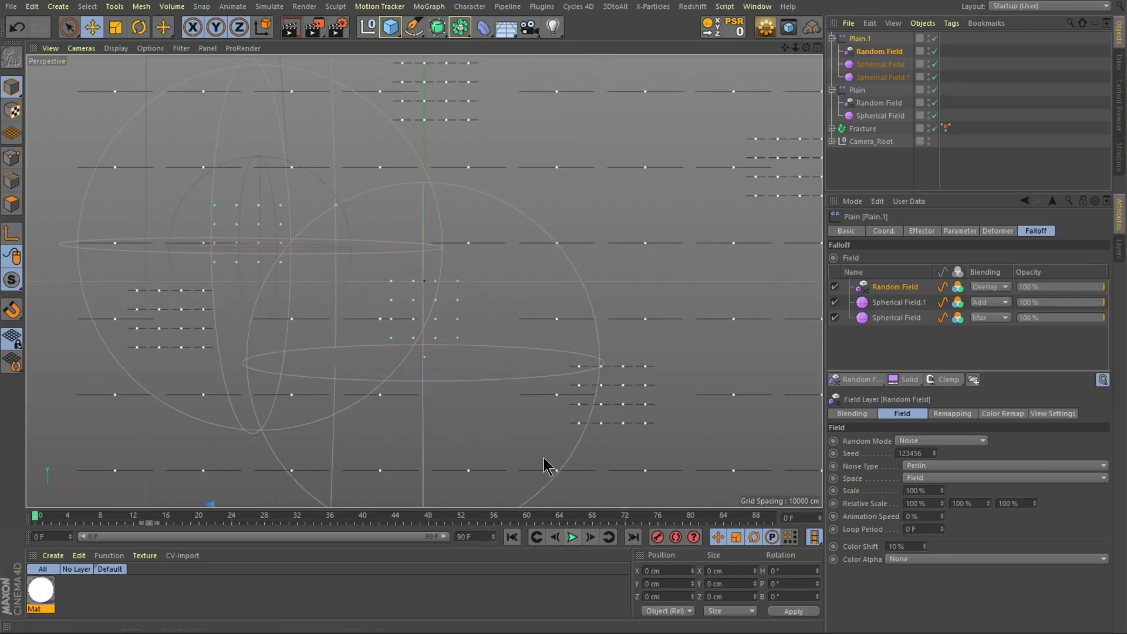
Set the render anti-aliasing to Best and go back to the Output page
{"action": "left_click", "coordinate": [340, 32]}
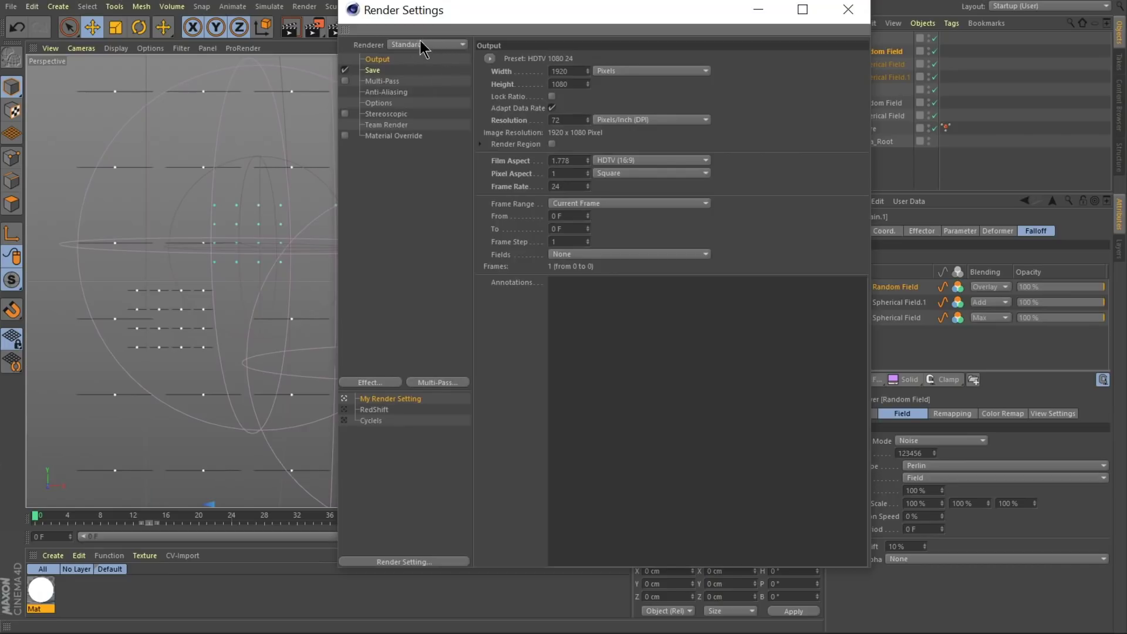
{"action": "left_click", "coordinate": [386, 92]}
{"action": "left_click", "coordinate": [602, 59]}
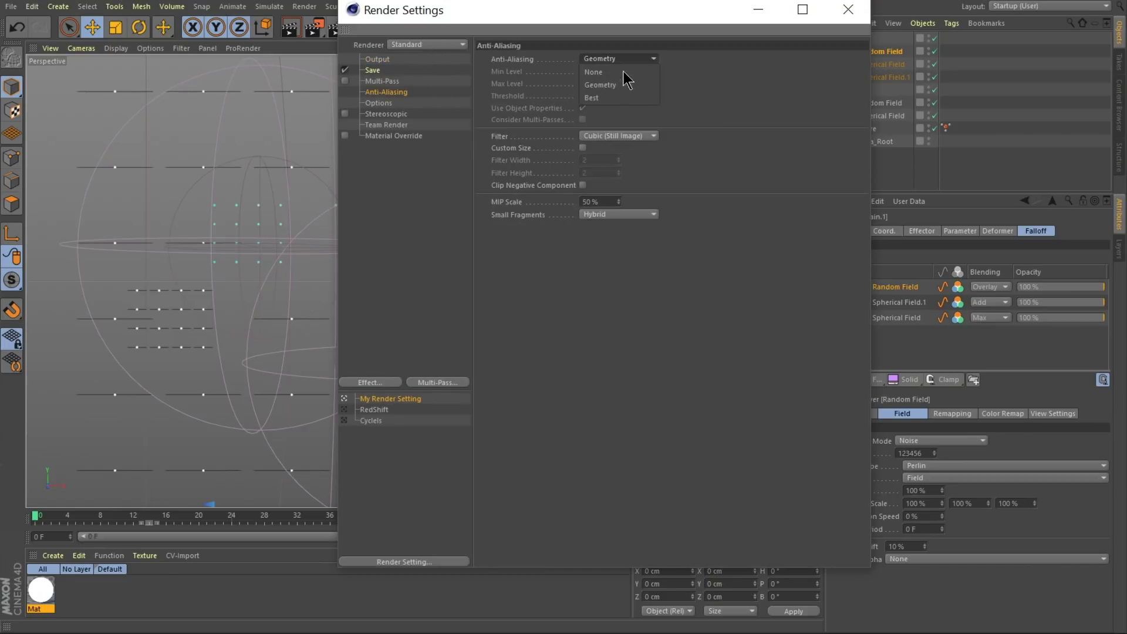
{"action": "left_click", "coordinate": [607, 97]}
{"action": "left_click", "coordinate": [378, 59]}
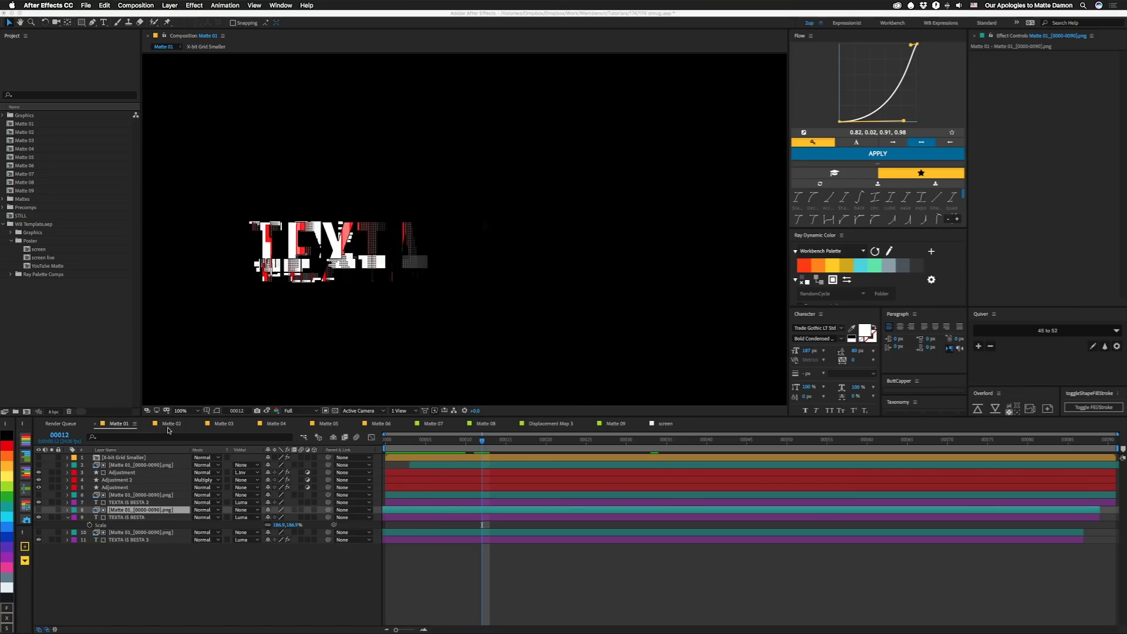
Step through the Matte comps to Matte 07 and hide the Subtle Noise 01.mov layer
{"action": "left_click", "coordinate": [173, 425]}
{"action": "left_click", "coordinate": [172, 424]}
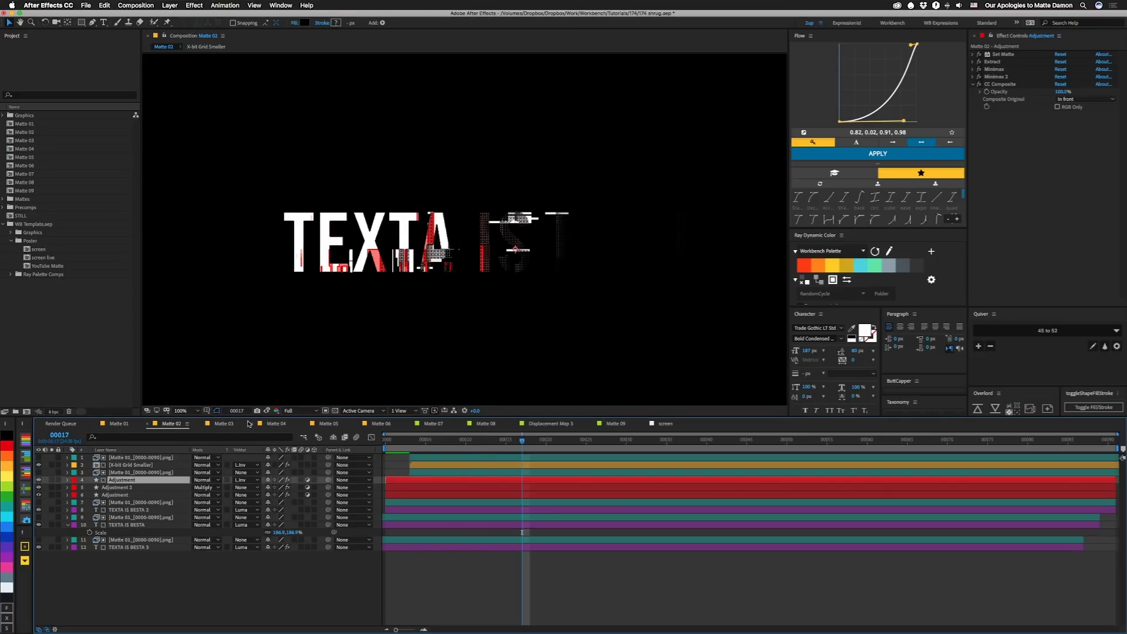
{"action": "left_click", "coordinate": [224, 424]}
{"action": "left_click", "coordinate": [275, 423]}
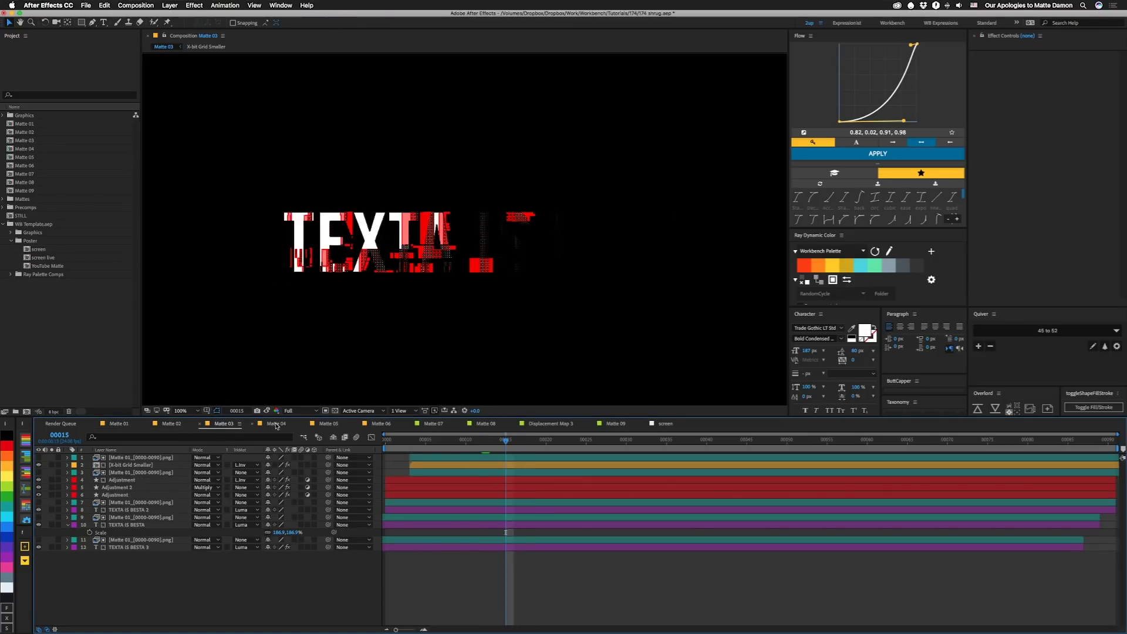
{"action": "left_click", "coordinate": [330, 423]}
{"action": "left_click", "coordinate": [381, 423]}
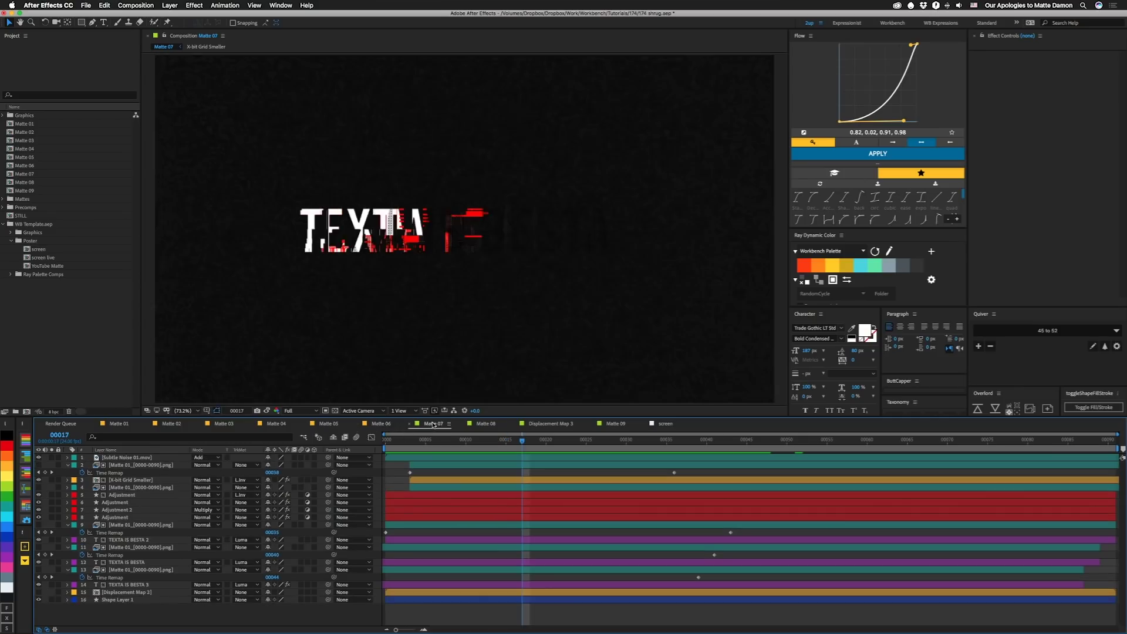
{"action": "left_click", "coordinate": [135, 458]}
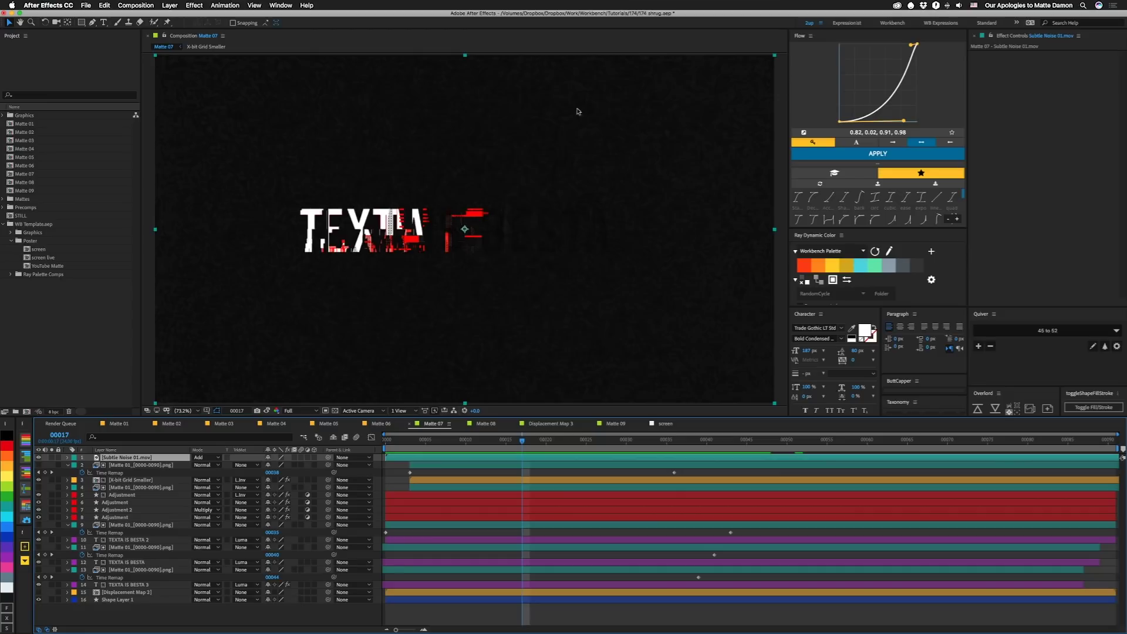
{"action": "left_click", "coordinate": [39, 458]}
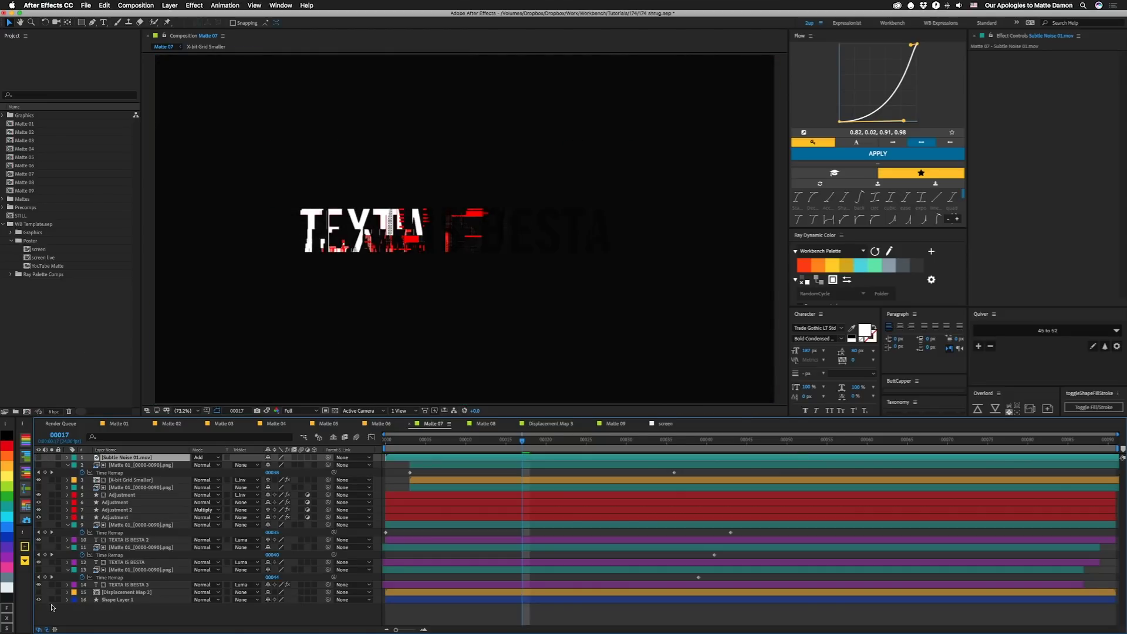
Solo Shape Layer 1, TEXTA IS BESTA 3 and the layer 13 matte to inspect each
{"action": "left_click", "coordinate": [52, 599]}
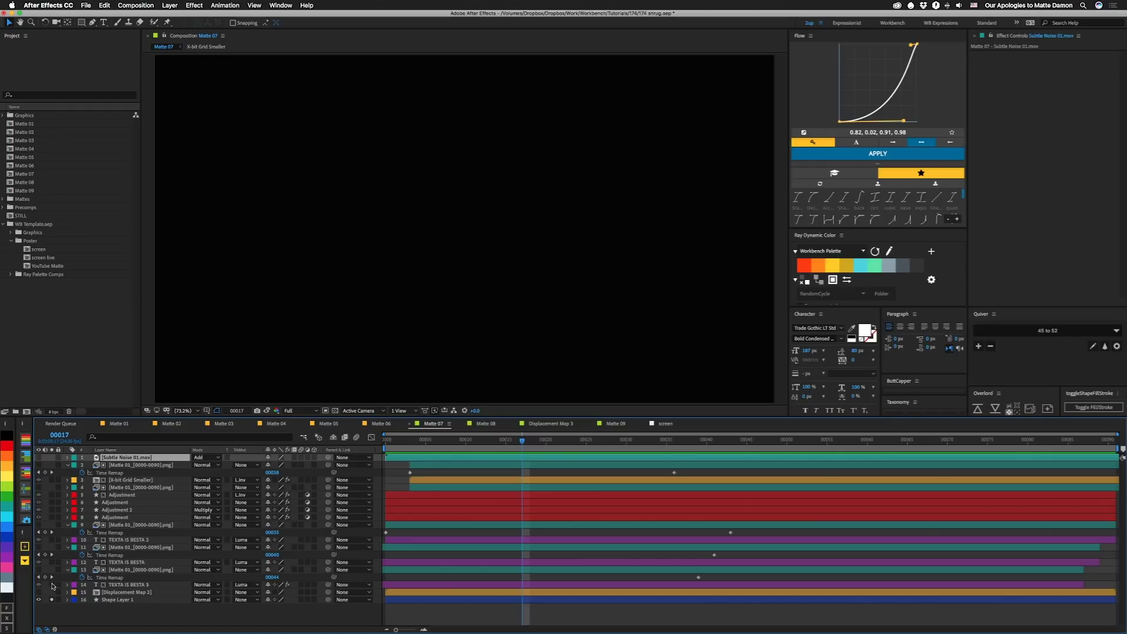
{"action": "left_click", "coordinate": [51, 584]}
{"action": "left_click", "coordinate": [122, 585]}
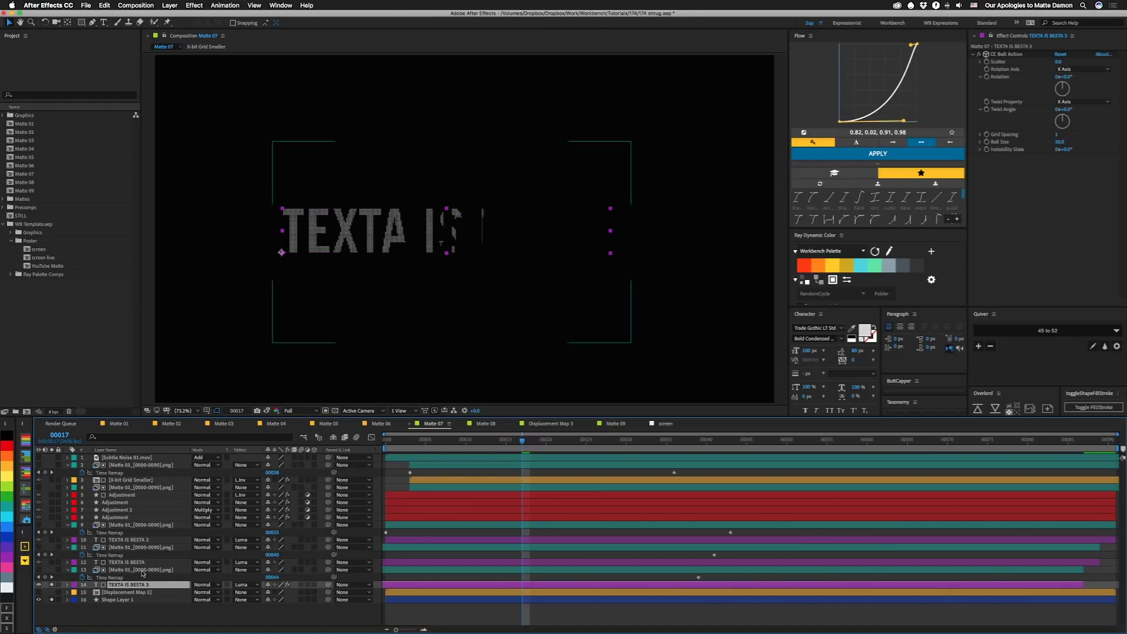
{"action": "left_click", "coordinate": [52, 570]}
{"action": "left_click", "coordinate": [131, 570]}
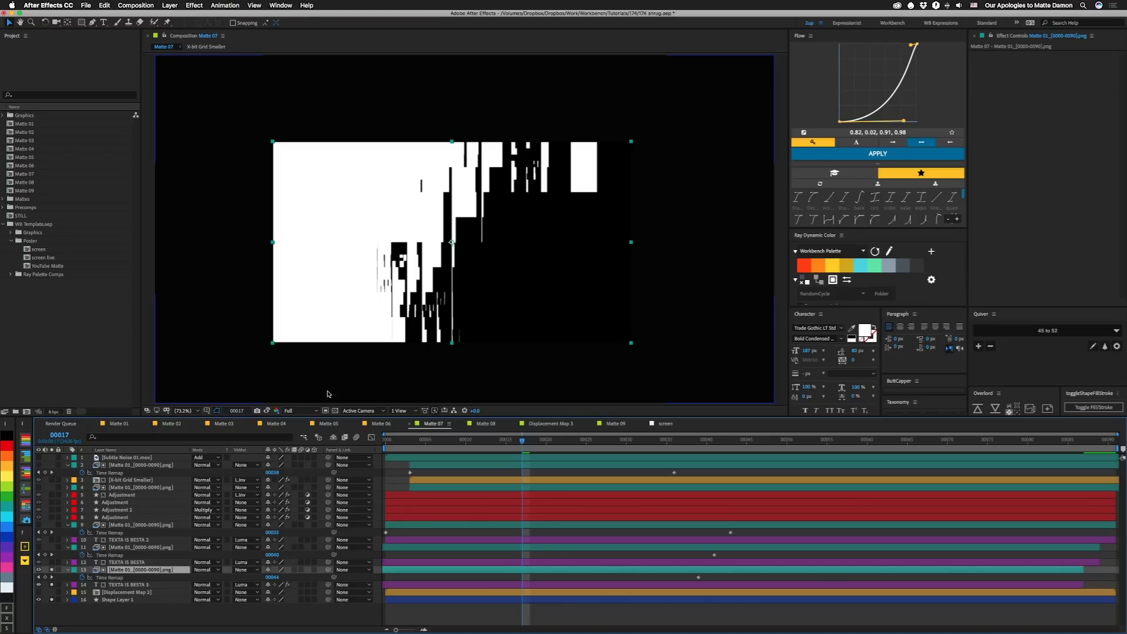
Hide the layer 13 matte and check TEXTA IS BESTA 3's Ball Size, leaving it at 50.0
{"action": "left_click", "coordinate": [39, 569]}
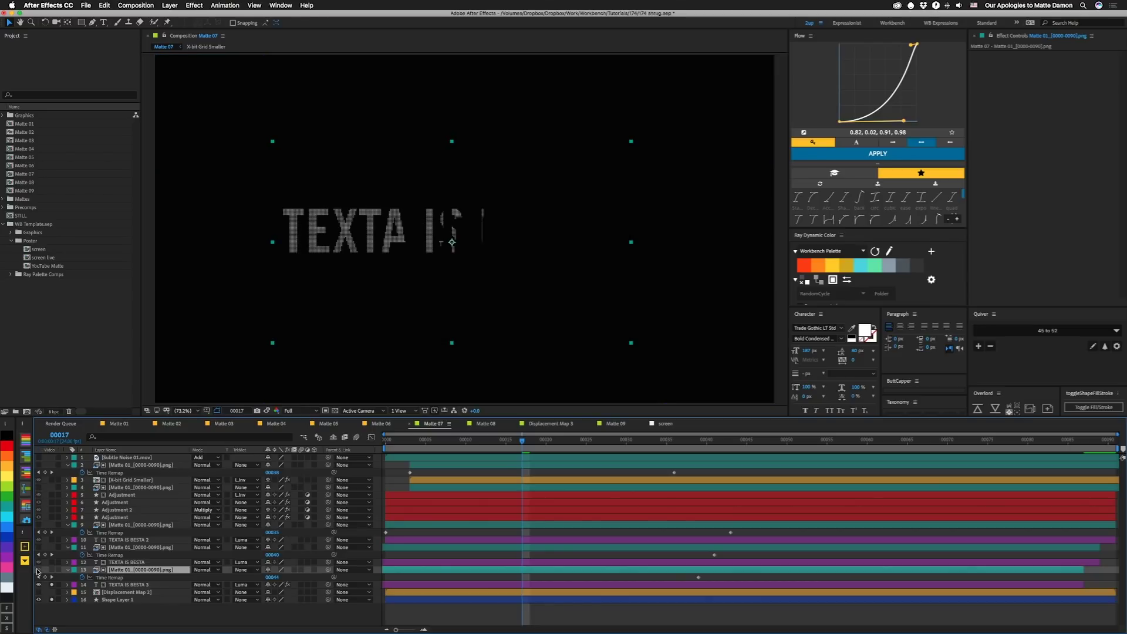
{"action": "left_click", "coordinate": [117, 585]}
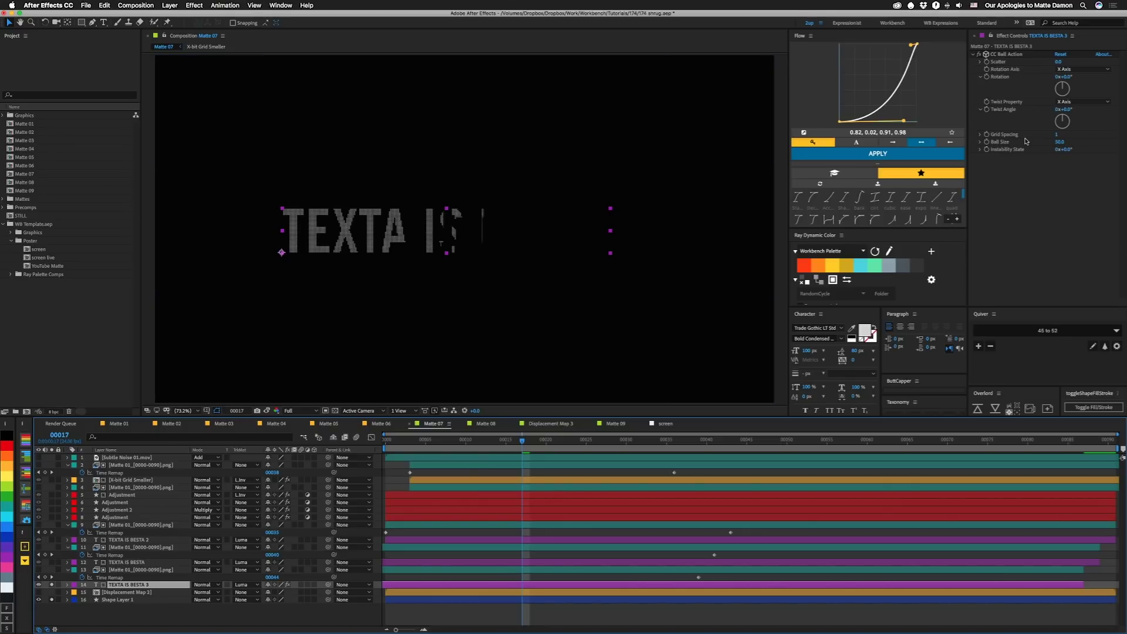
{"action": "left_click", "coordinate": [1056, 142]}
{"action": "left_click", "coordinate": [1008, 168]}
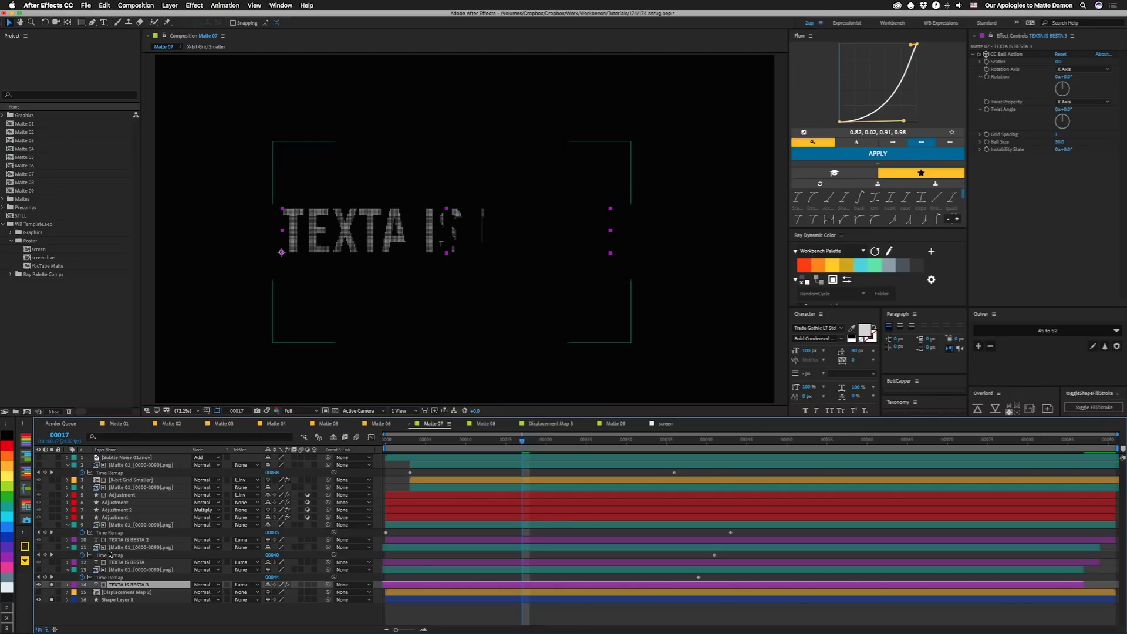
Solo the TEXTA IS BESTA and TEXTA IS BESTA 2 text layers
{"action": "left_click", "coordinate": [119, 562]}
{"action": "left_click", "coordinate": [51, 562]}
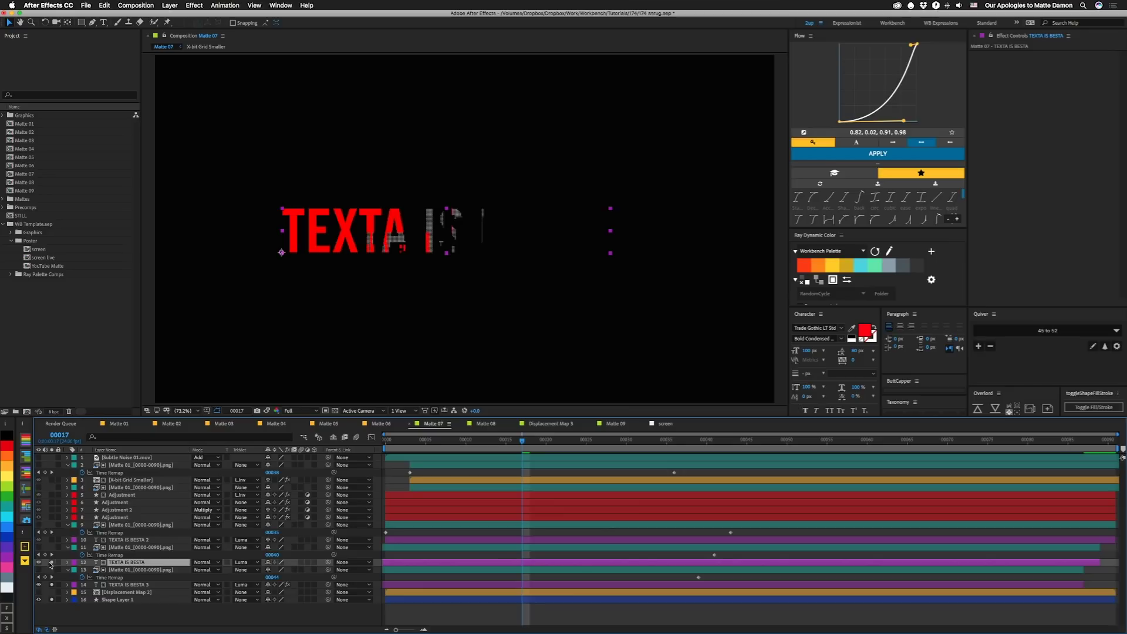
{"action": "left_click", "coordinate": [130, 547]}
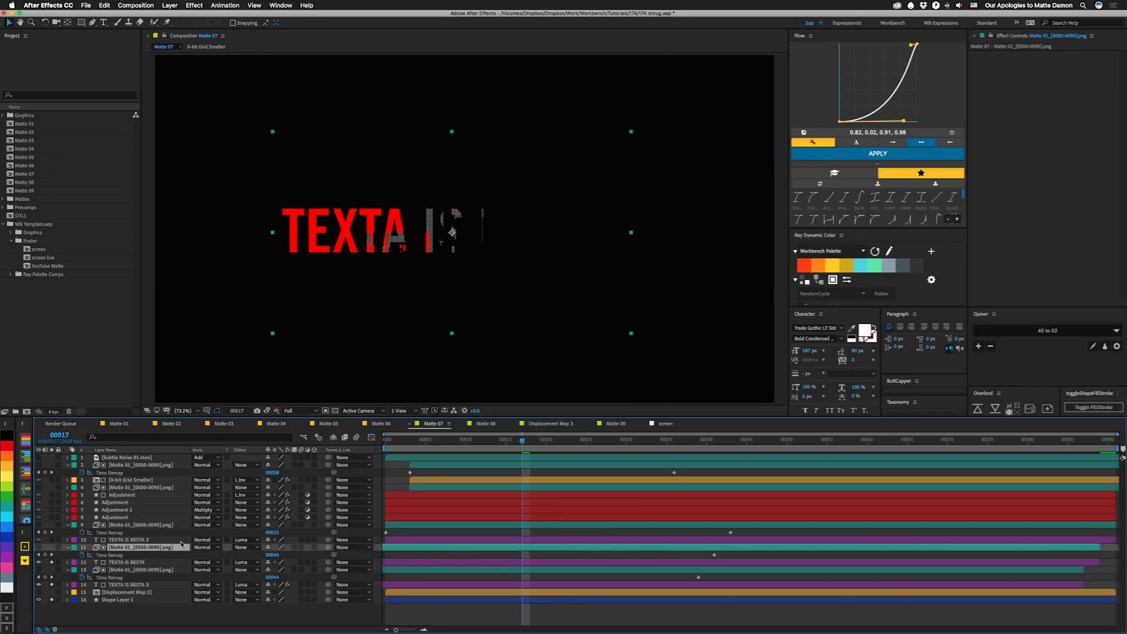
{"action": "left_click", "coordinate": [126, 563]}
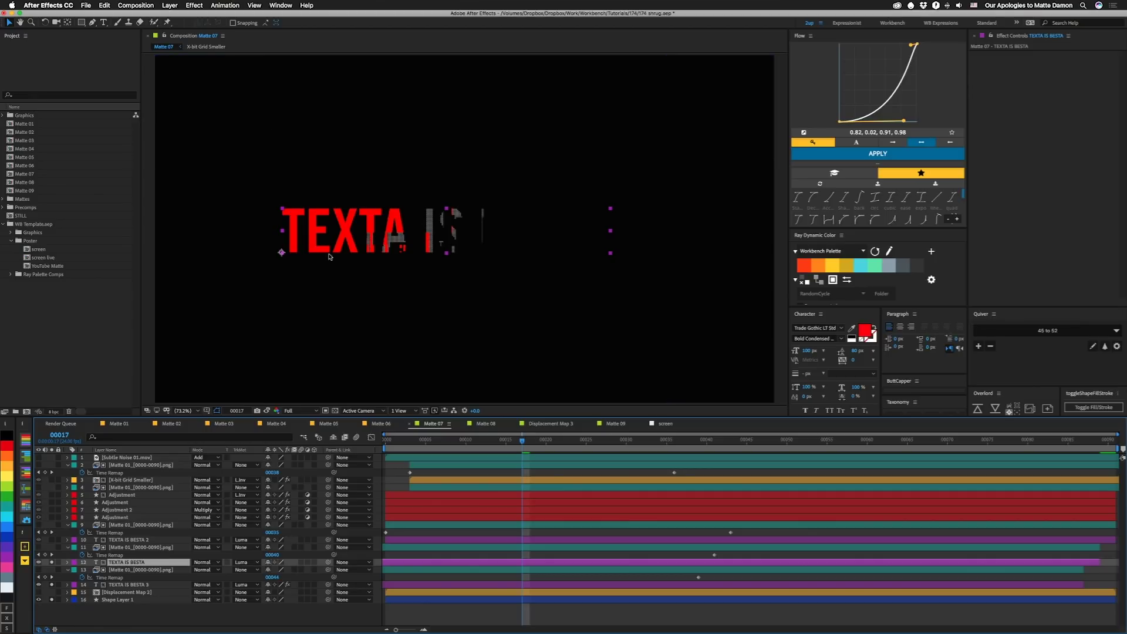
{"action": "left_click", "coordinate": [126, 539]}
{"action": "left_click", "coordinate": [52, 539]}
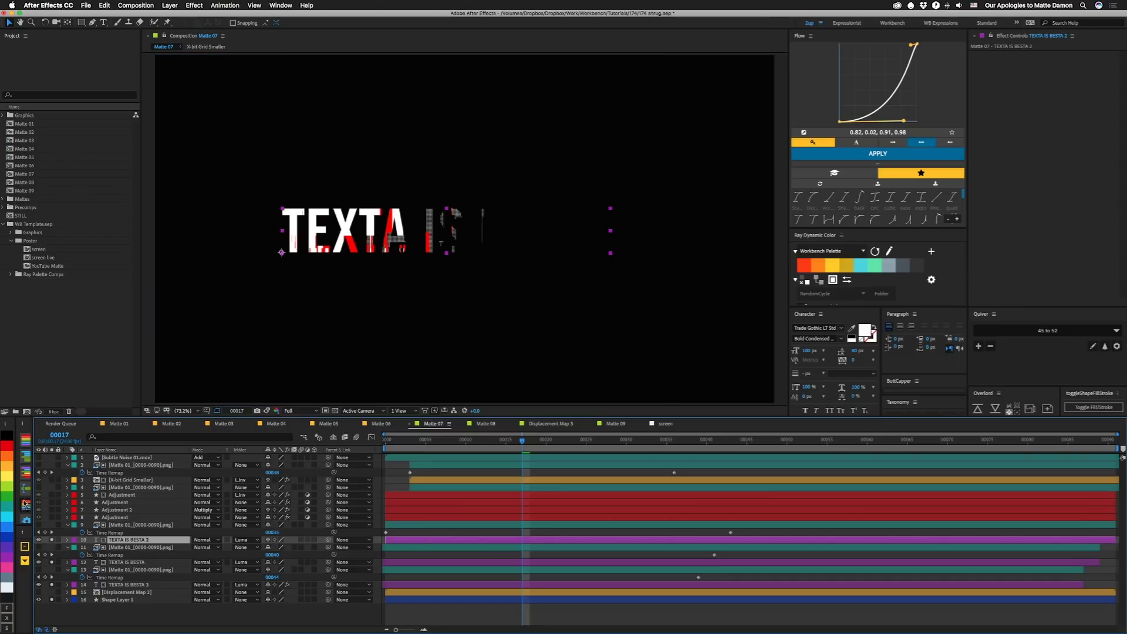
Solo the Echo adjustment layer, then inspect the Find Edges and Displacement Map adjustment layers
{"action": "left_click", "coordinate": [107, 519]}
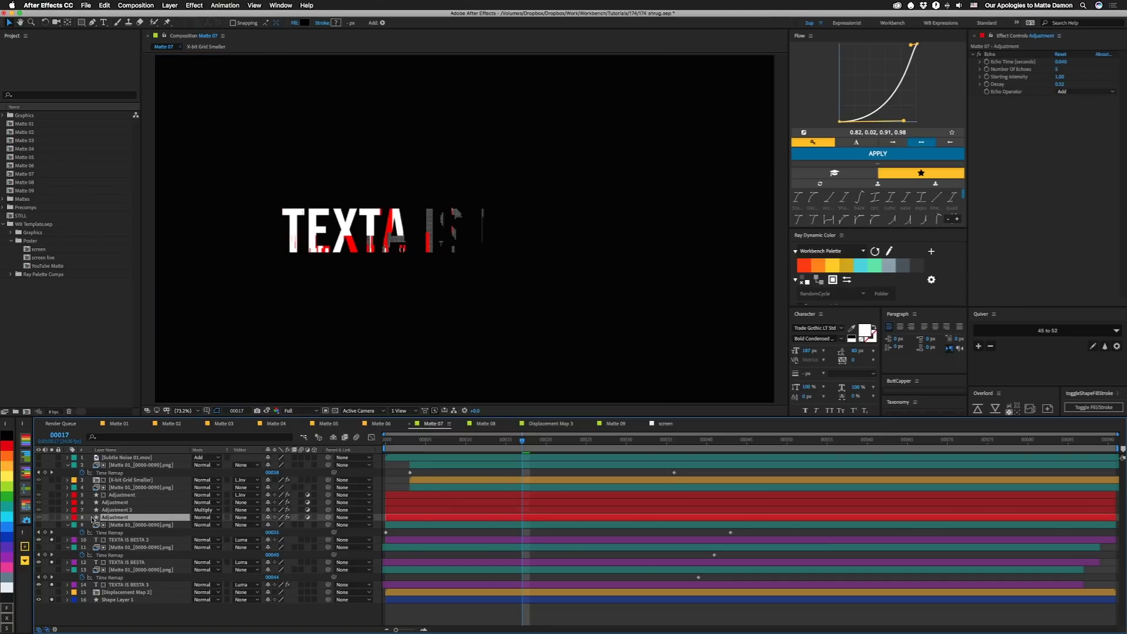
{"action": "left_click", "coordinate": [52, 517]}
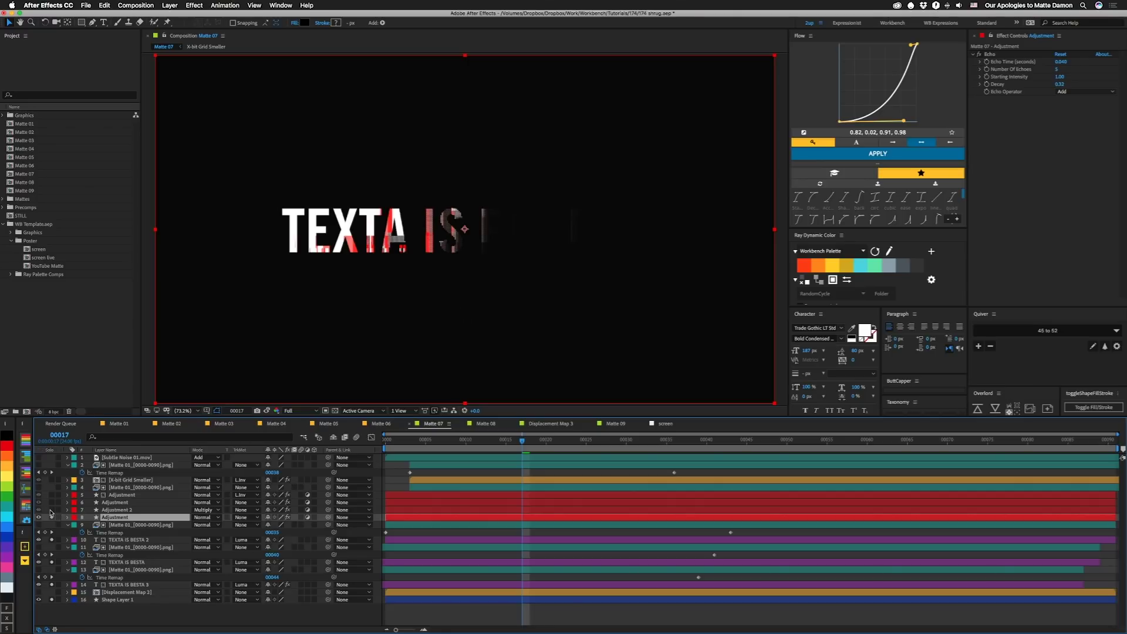
{"action": "left_click", "coordinate": [116, 509]}
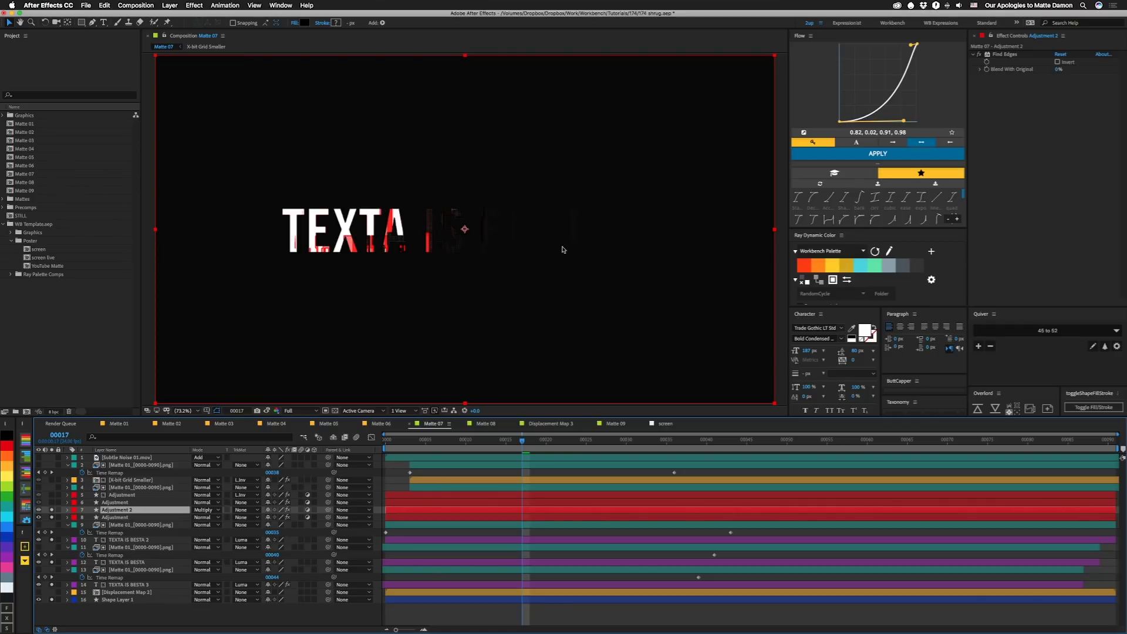
{"action": "left_click", "coordinate": [113, 503]}
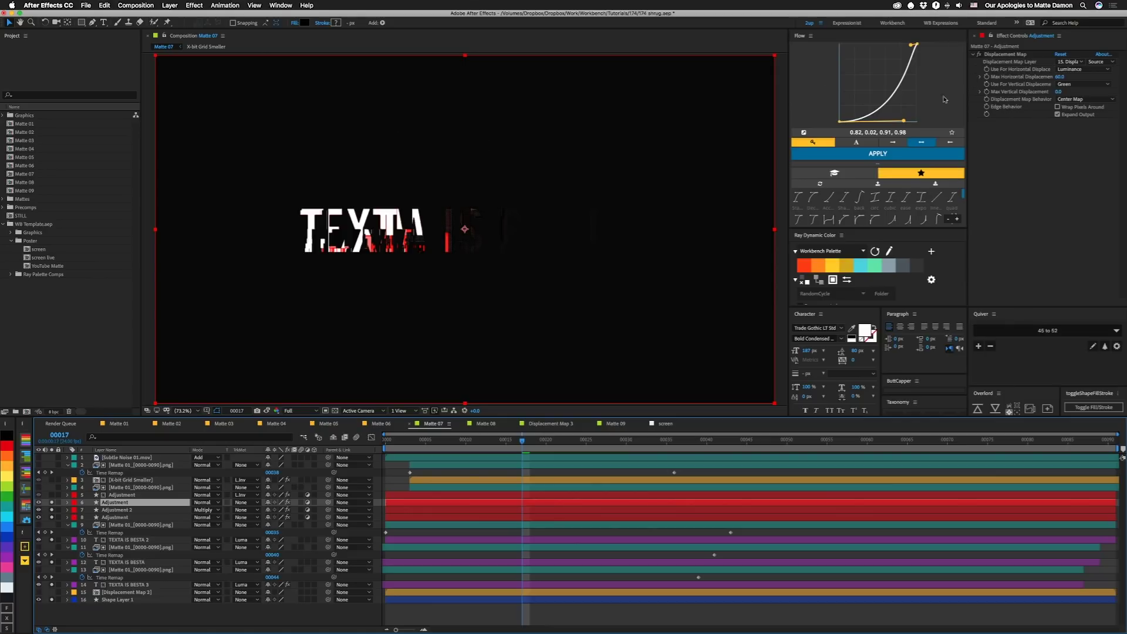
{"action": "left_click", "coordinate": [114, 593]}
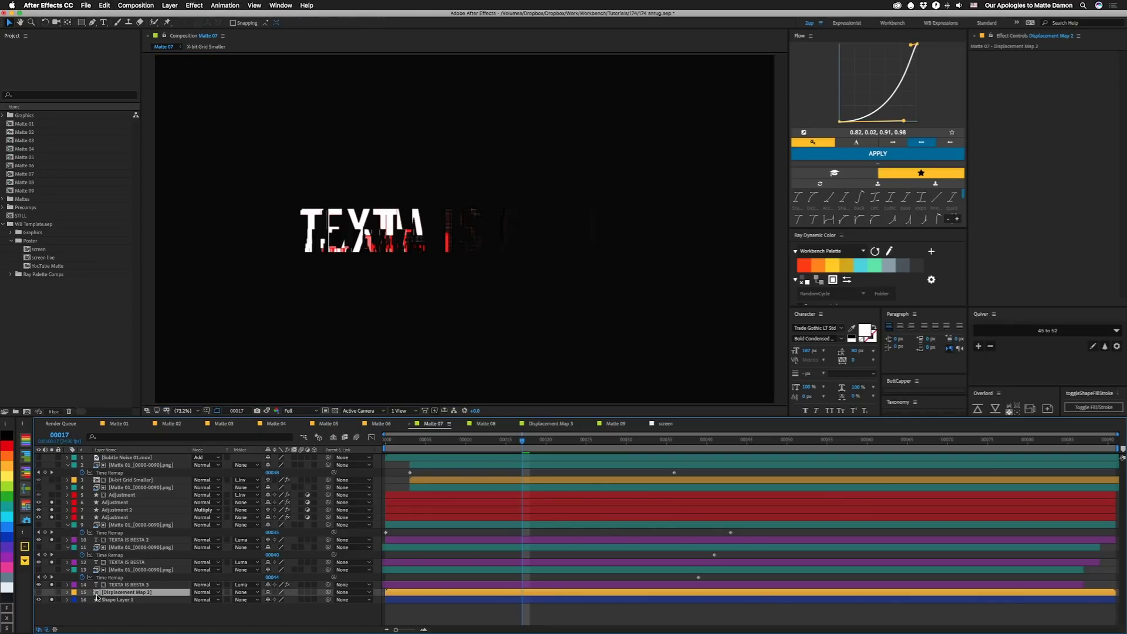
{"action": "double_click", "coordinate": [96, 593]}
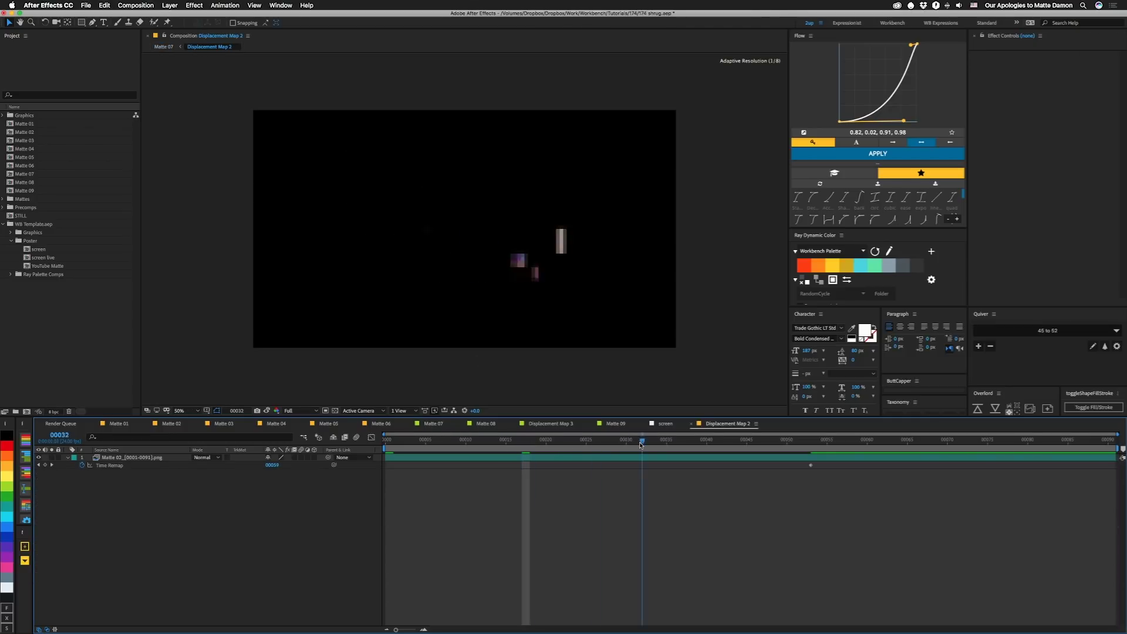
{"action": "key", "text": "Page_Up"}
{"action": "key", "text": "Page_Up"}
{"action": "key", "text": "Page_Up"}
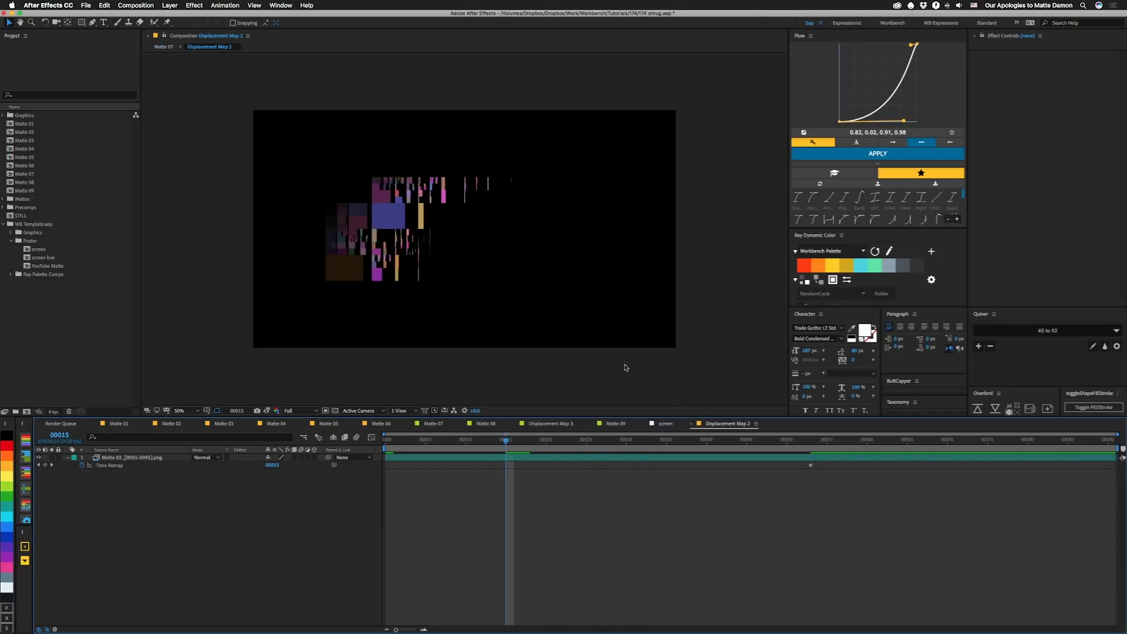
{"action": "key", "text": "Tab"}
{"action": "left_click", "coordinate": [570, 367]}
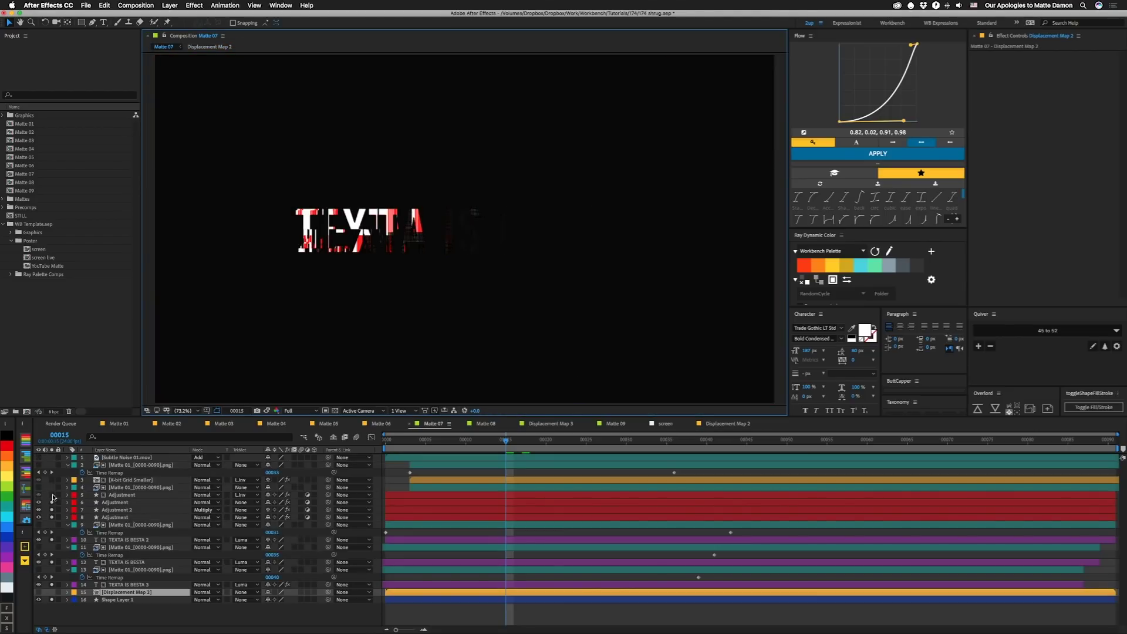
{"action": "left_click", "coordinate": [115, 494]}
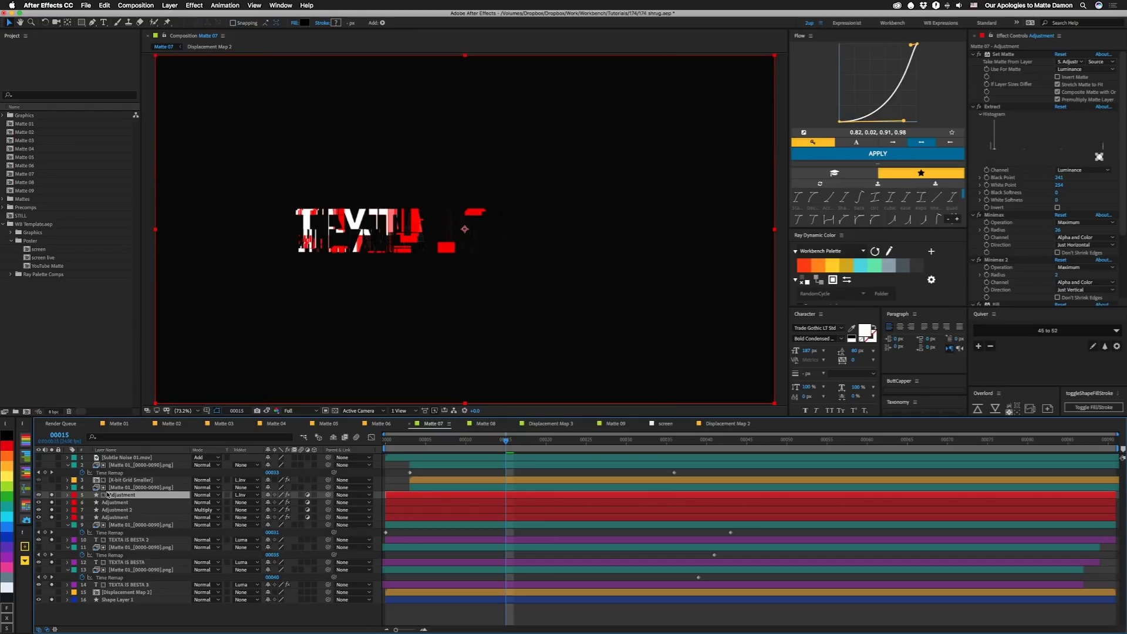
Collapse all the adjustment layer's effects, then reopen Set Matte and Extract
{"action": "left_click", "coordinate": [973, 54]}
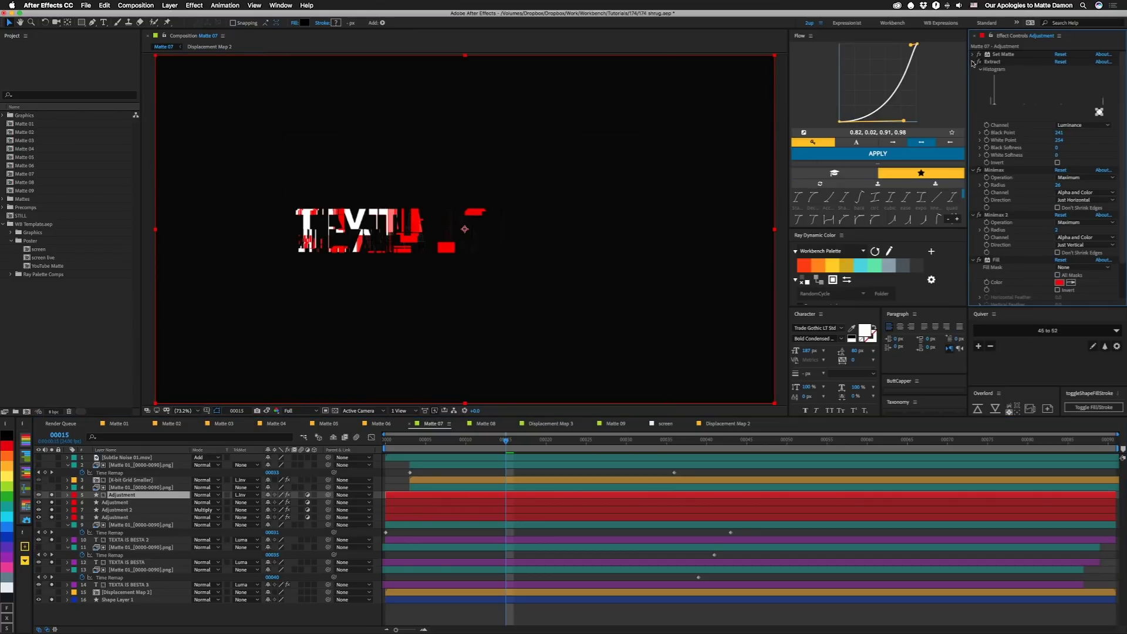
{"action": "left_click", "coordinate": [973, 62]}
{"action": "left_click", "coordinate": [973, 70]}
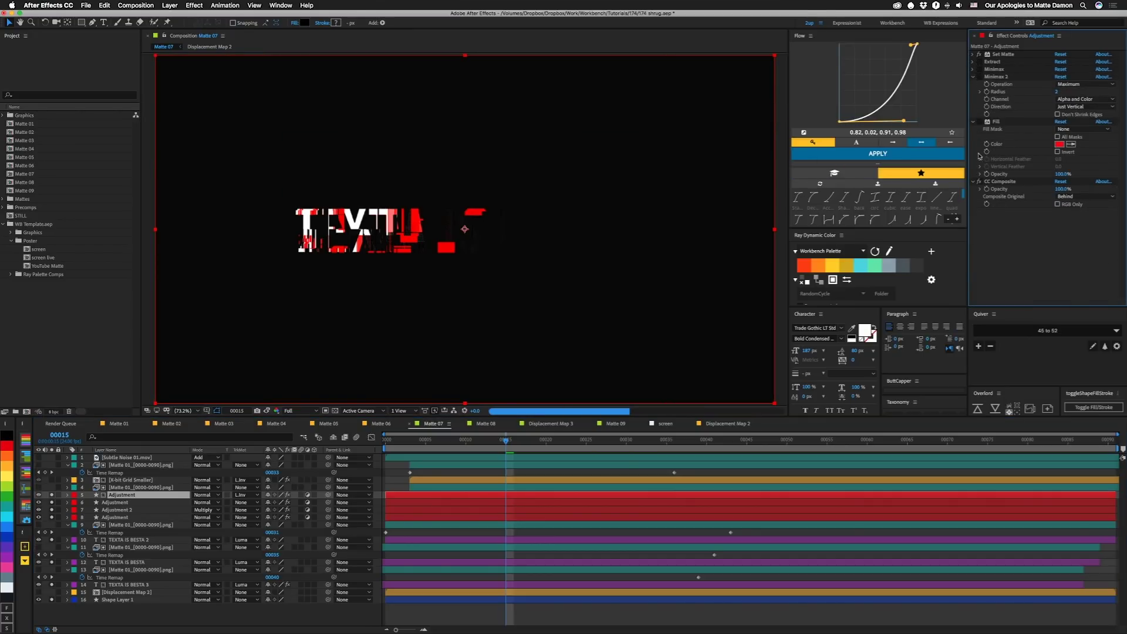
{"action": "left_click", "coordinate": [973, 77]}
{"action": "left_click", "coordinate": [973, 84]}
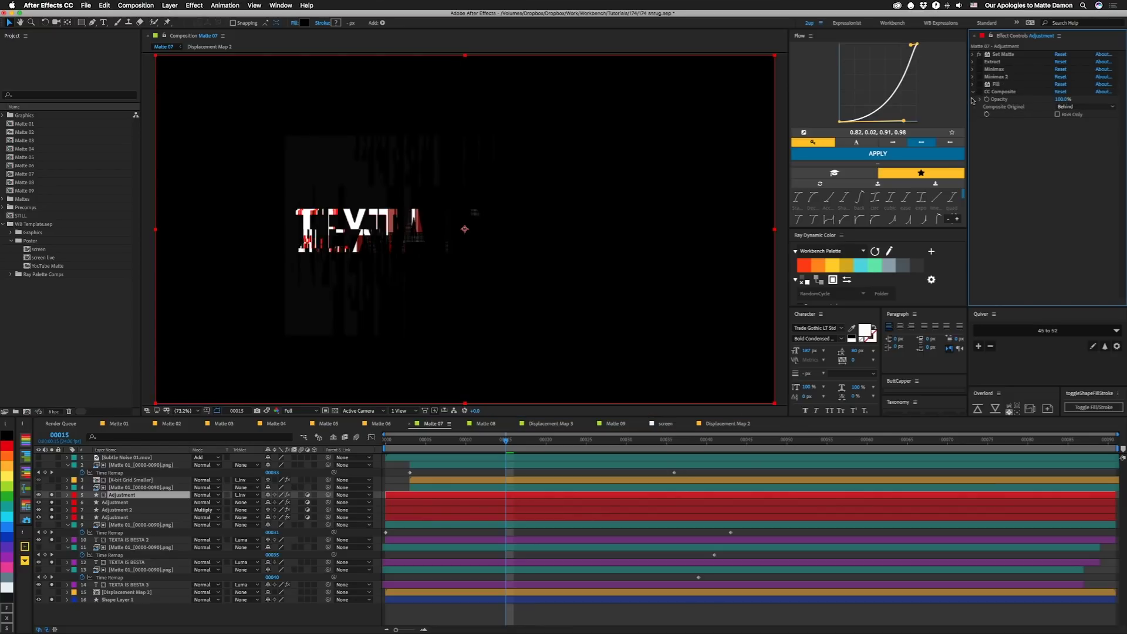
{"action": "left_click", "coordinate": [973, 91]}
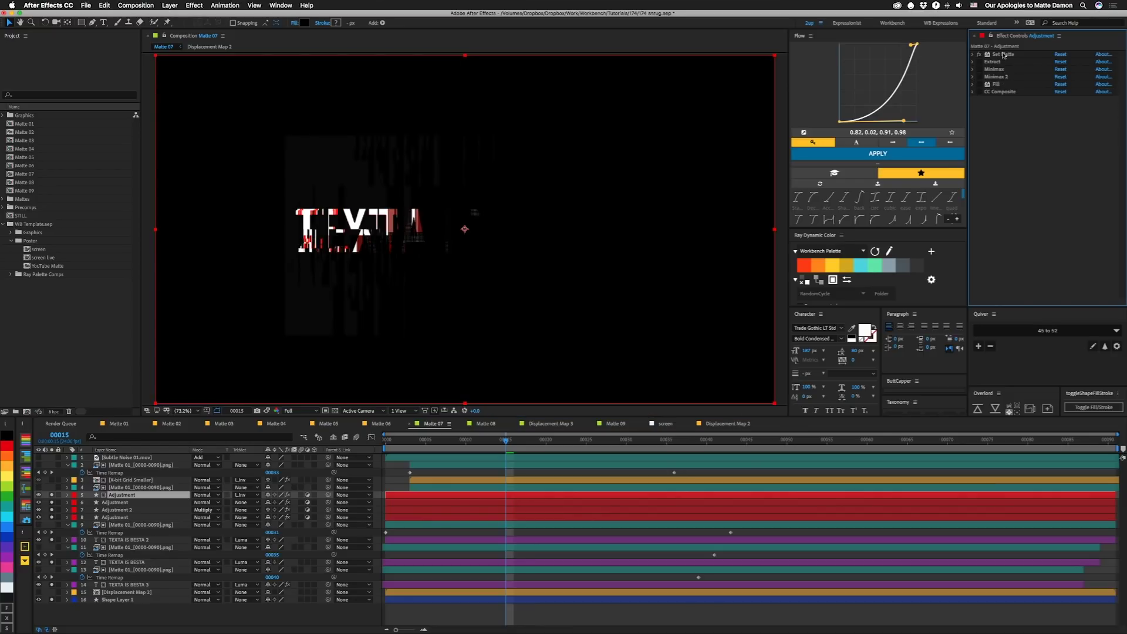
{"action": "left_click", "coordinate": [973, 54]}
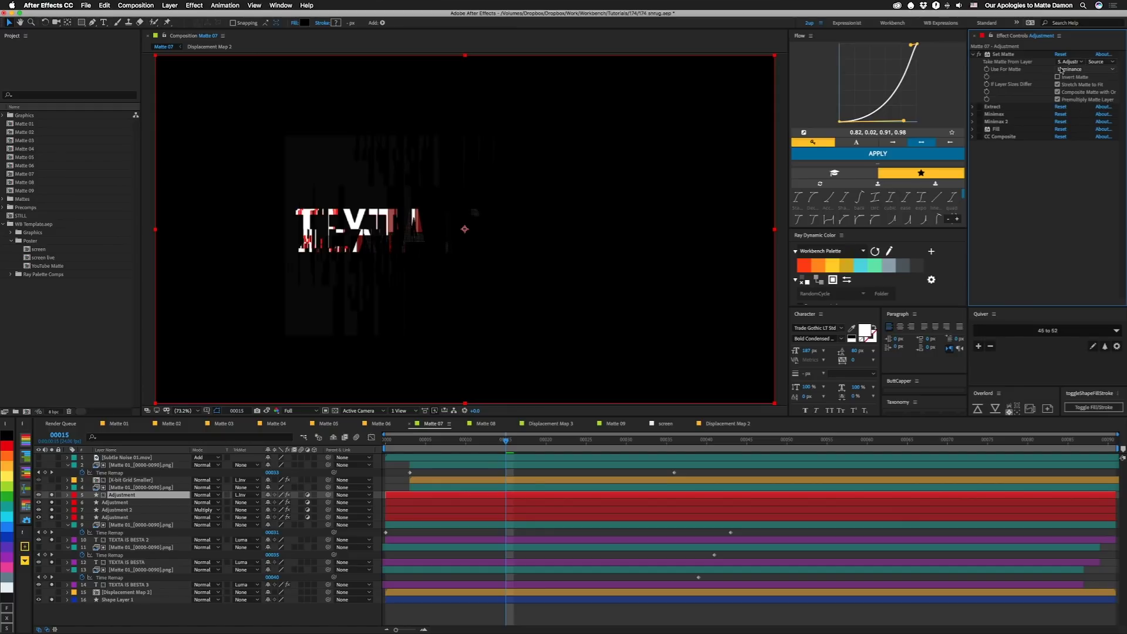
{"action": "left_click", "coordinate": [975, 107]}
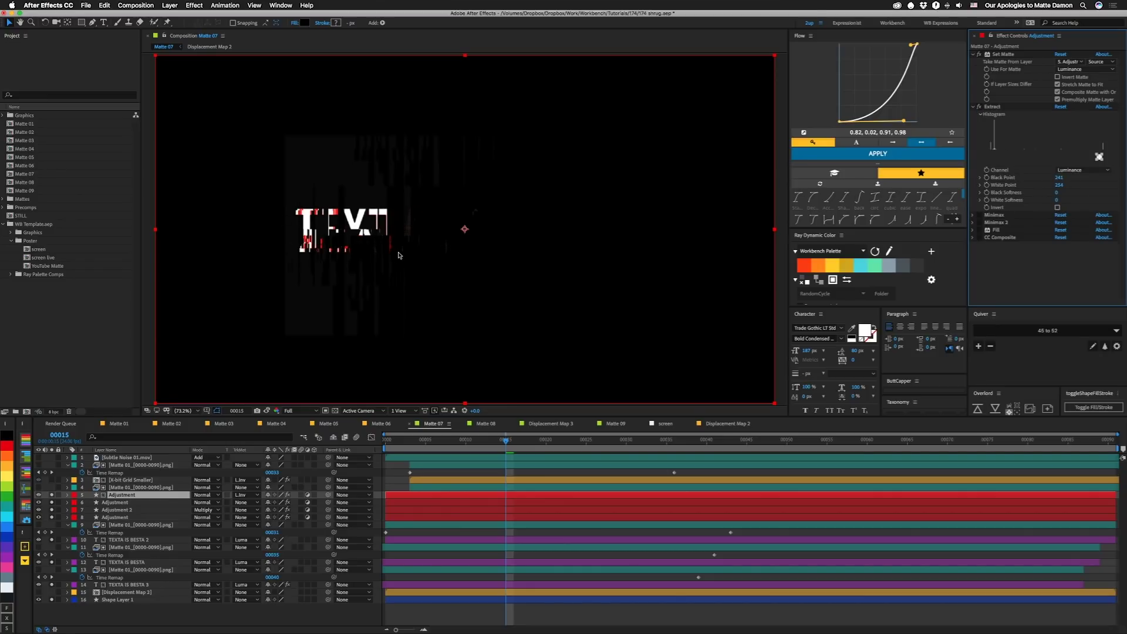
Enable Minimax, Minimax 2 and the red Fill effect, then select CC Composite
{"action": "left_click", "coordinate": [979, 215]}
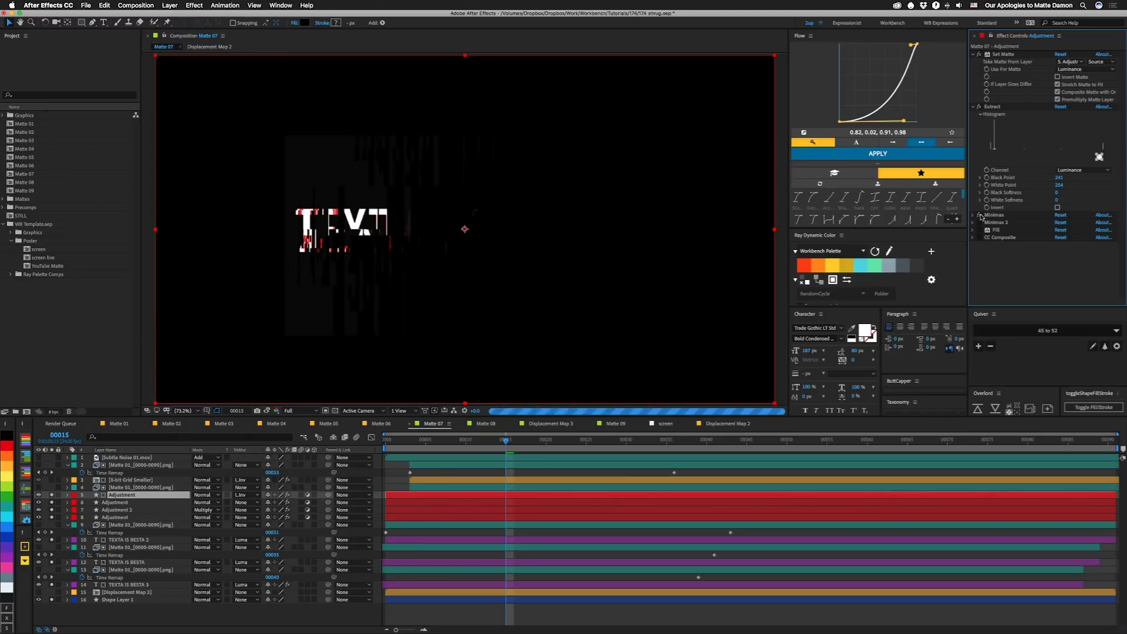
{"action": "left_click", "coordinate": [973, 215]}
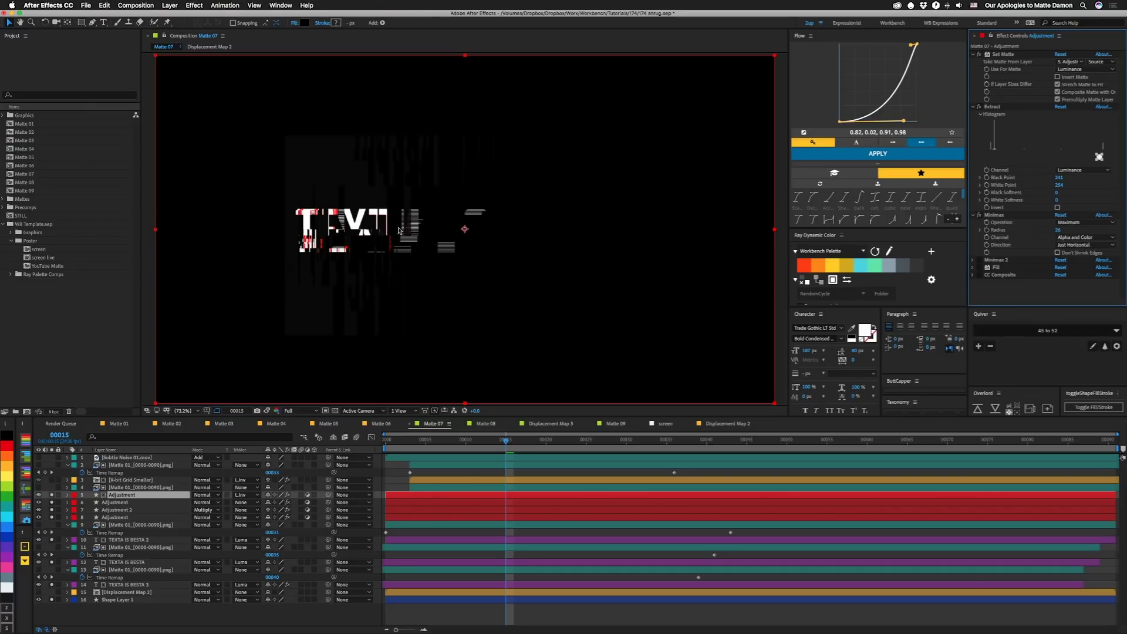
{"action": "left_click", "coordinate": [979, 260]}
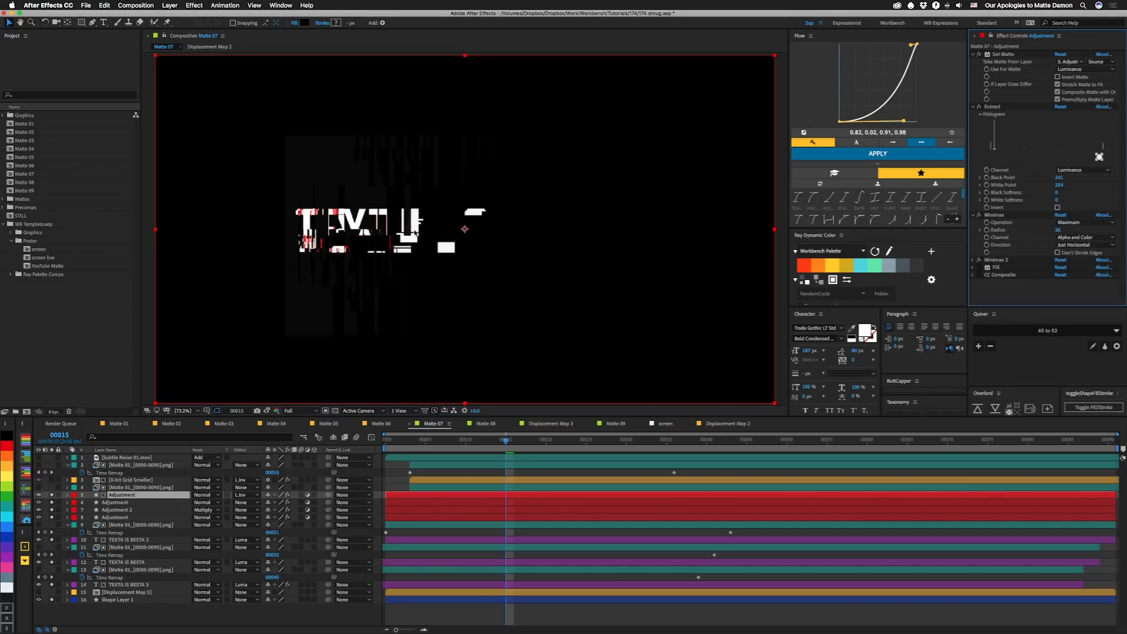
{"action": "left_click", "coordinate": [973, 260]}
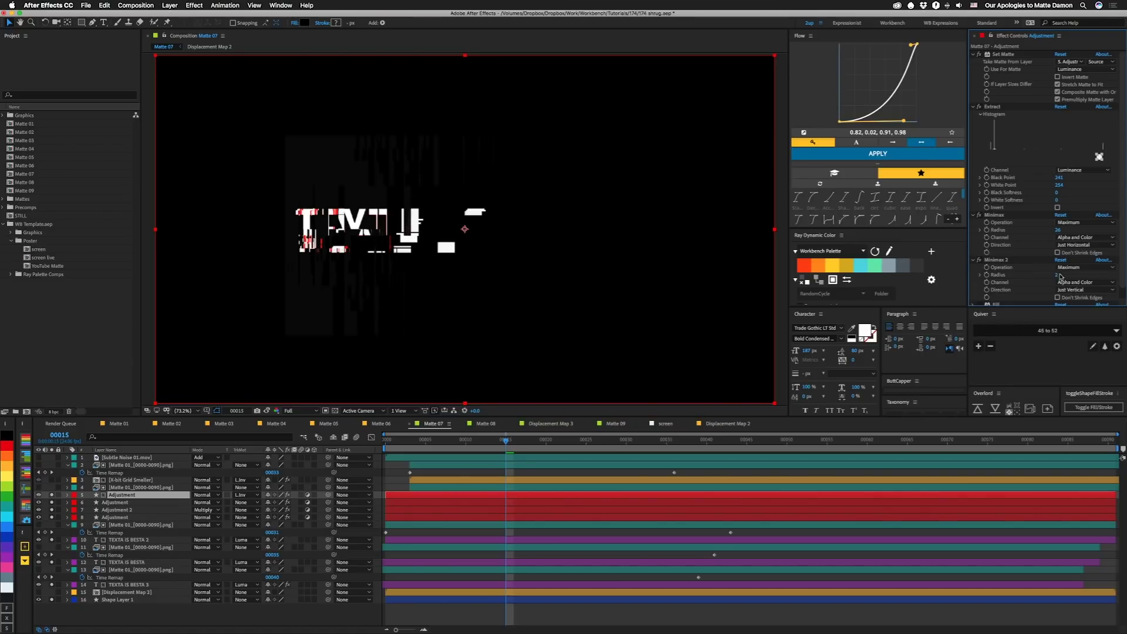
{"action": "scroll", "coordinate": [1007, 271], "scroll_direction": "down", "scroll_amount": 1}
{"action": "scroll", "coordinate": [1007, 271], "scroll_direction": "down", "scroll_amount": 1}
{"action": "left_click", "coordinate": [979, 294]}
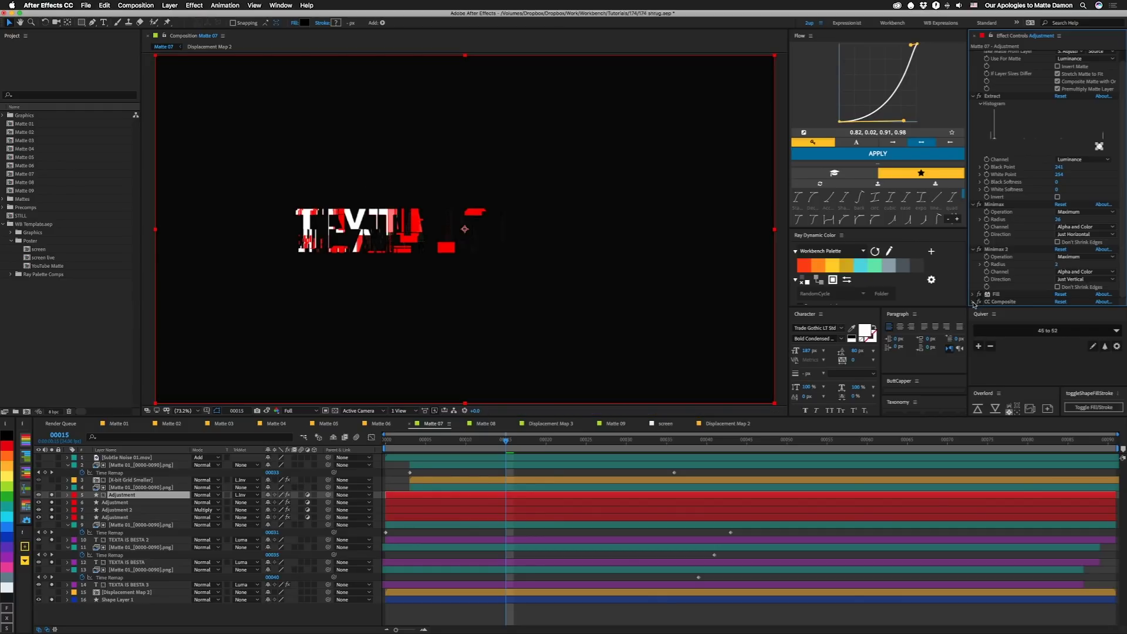
{"action": "left_click", "coordinate": [973, 301]}
{"action": "scroll", "coordinate": [1019, 250], "scroll_direction": "down", "scroll_amount": 3}
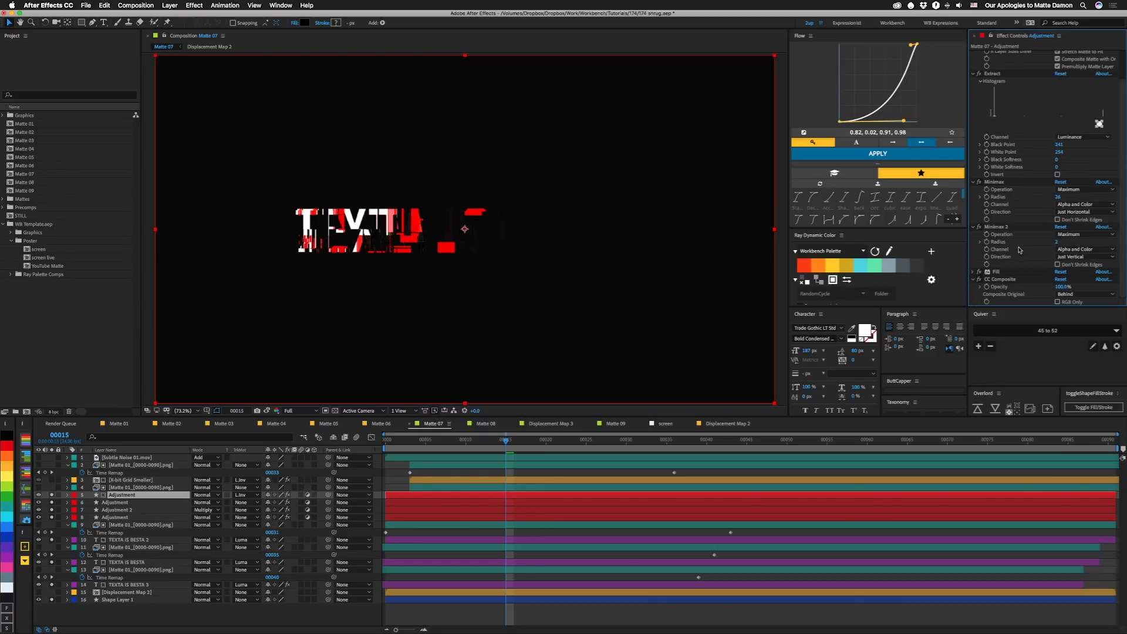
{"action": "left_click", "coordinate": [1057, 302]}
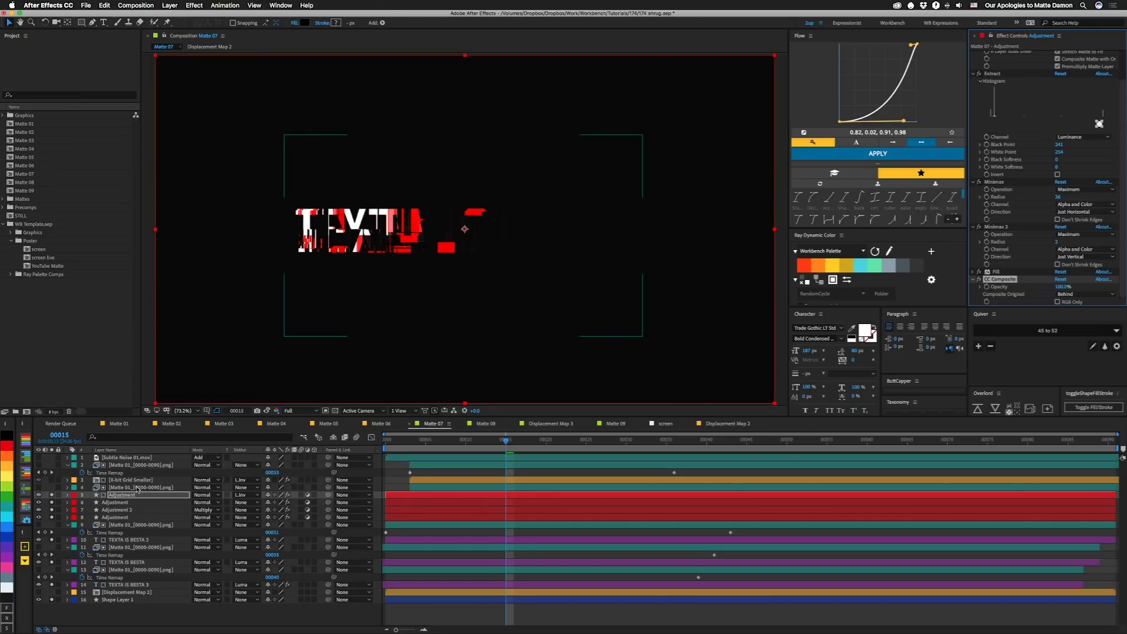
Try removing layer 5's track matte, then undo to keep the inverted luma matte
{"action": "left_click", "coordinate": [251, 495]}
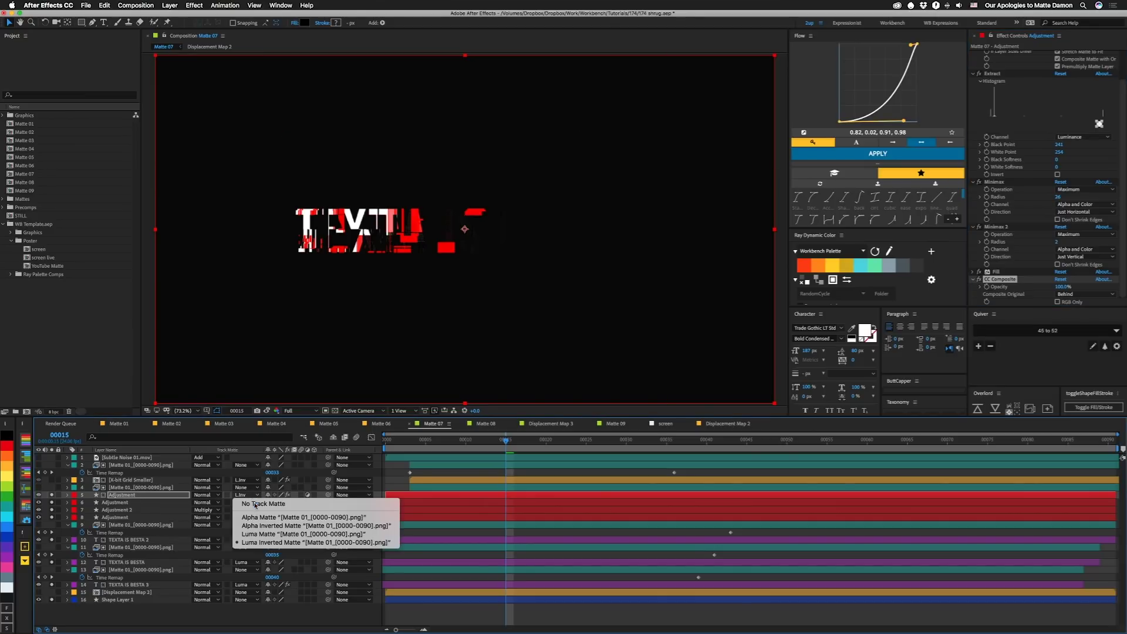
{"action": "left_click", "coordinate": [255, 504]}
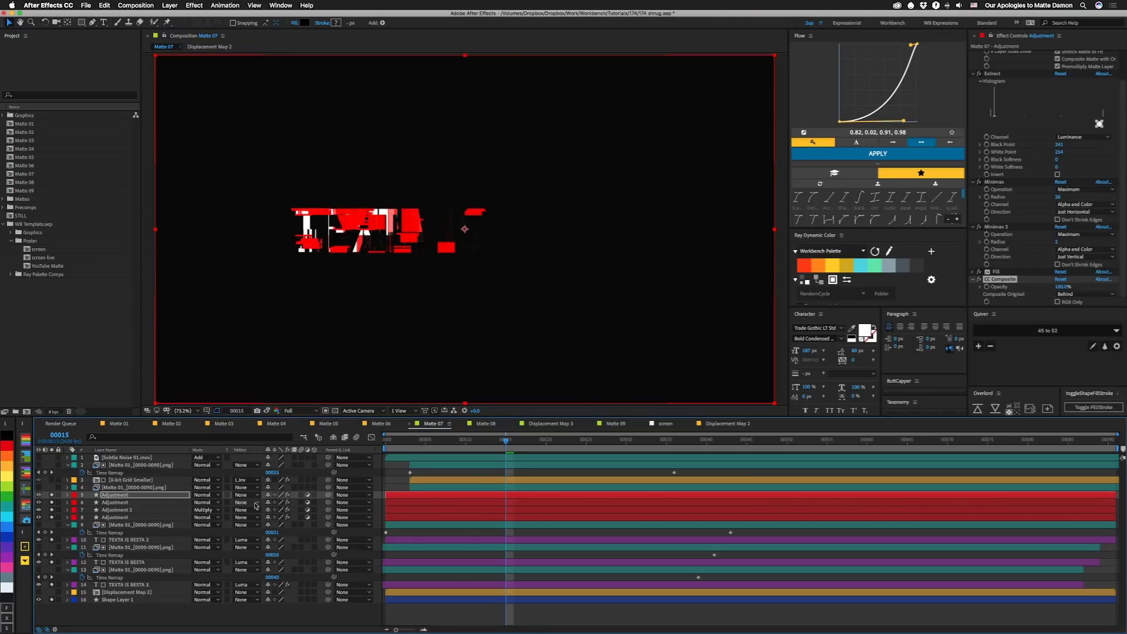
{"action": "key", "text": "super+z"}
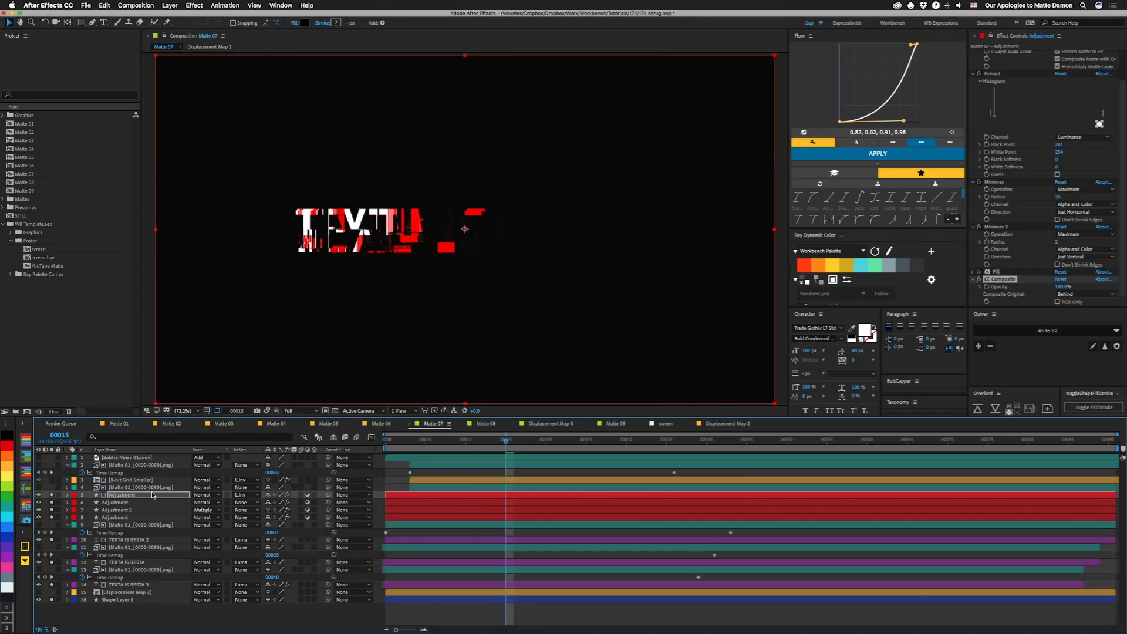
Toggle layer 3, select X-bit Grid Smaller and preview the Matte 07 animation
{"action": "left_click", "coordinate": [51, 482]}
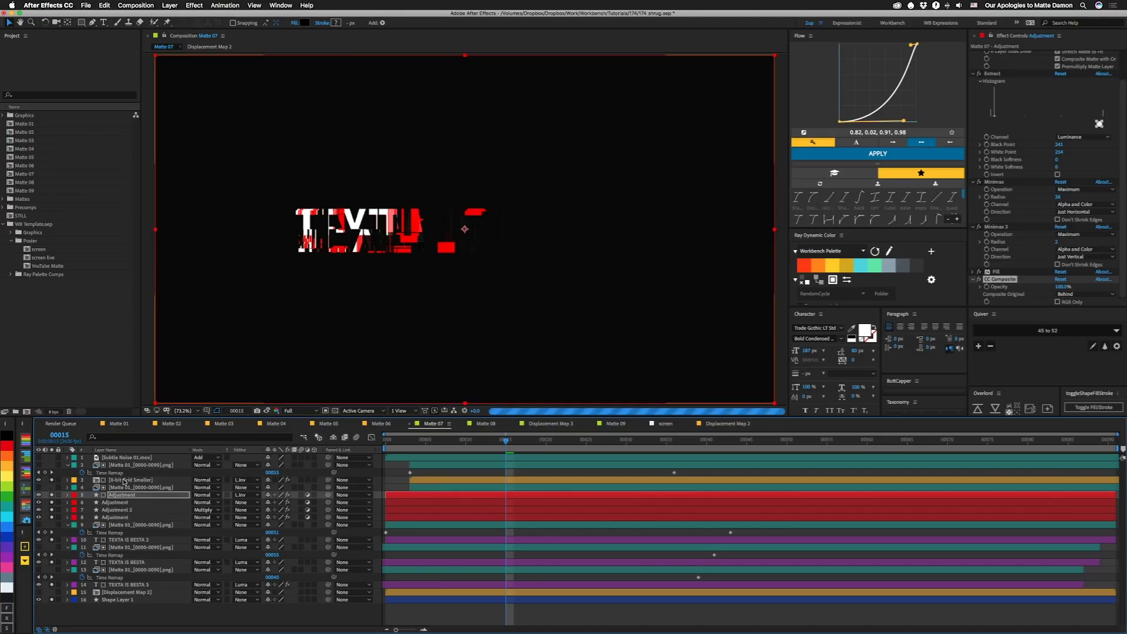
{"action": "left_click", "coordinate": [123, 481]}
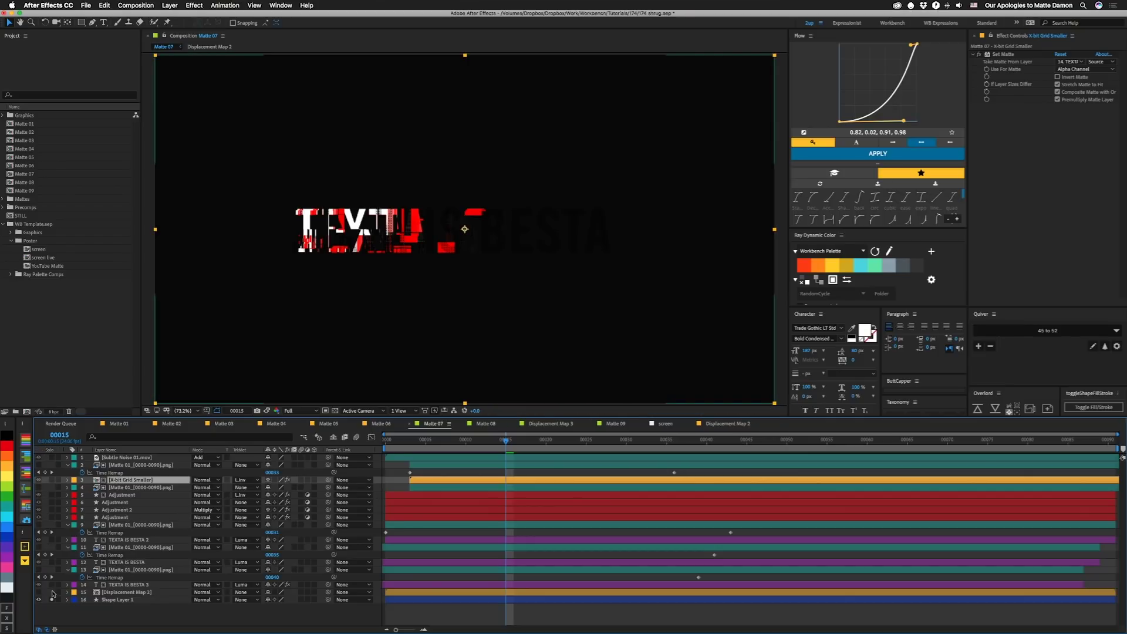
{"action": "key", "text": "space"}
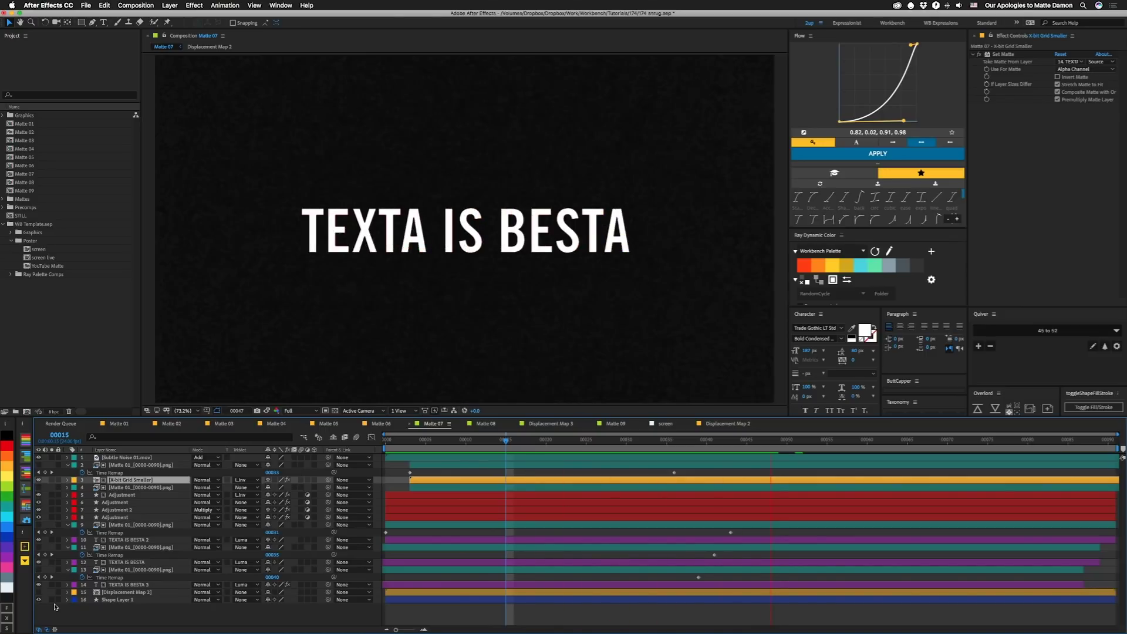
{"action": "key", "text": "space"}
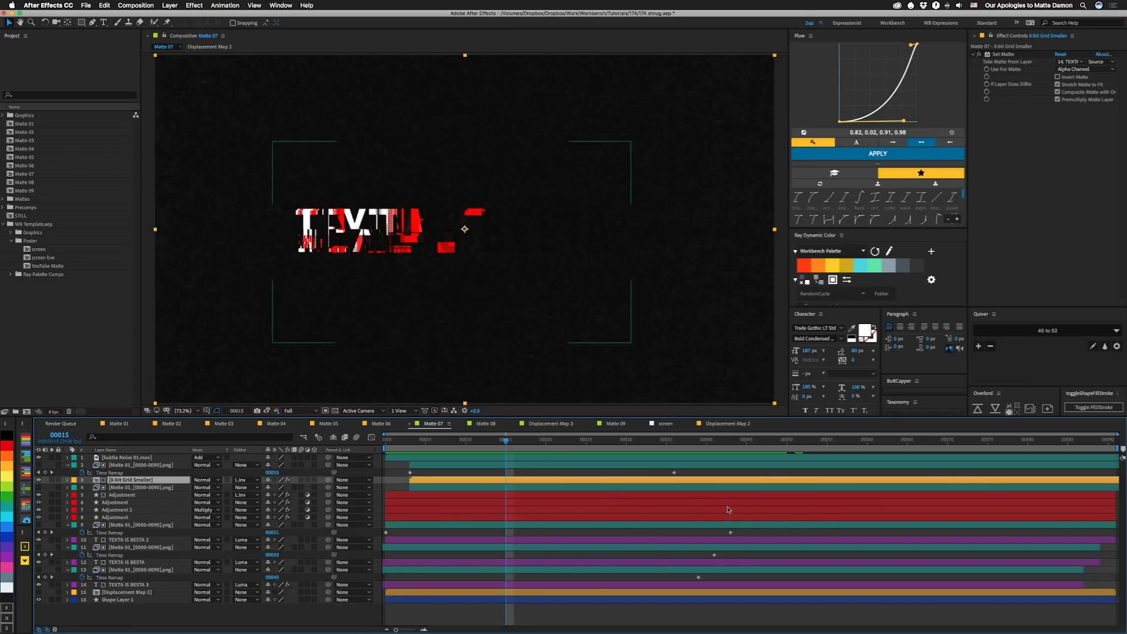
{"action": "left_click_drag", "start_coordinate": [527, 449], "coordinate": [784, 460]}
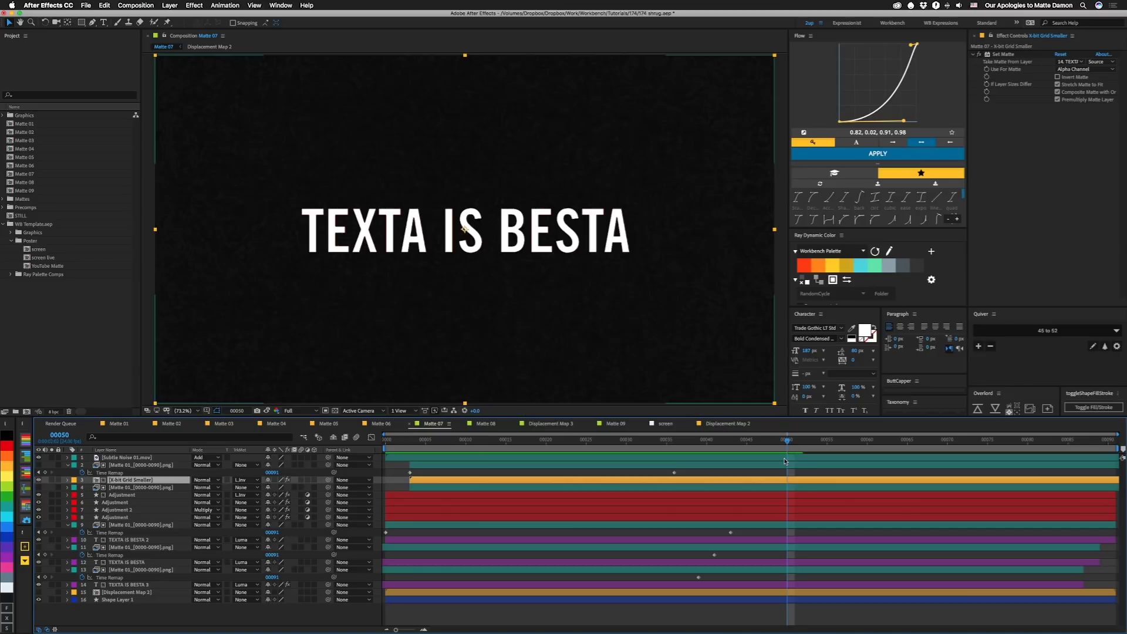
Open Matte 08, play the W logo glitch animation and select its Adjustment layer
{"action": "left_click", "coordinate": [486, 423]}
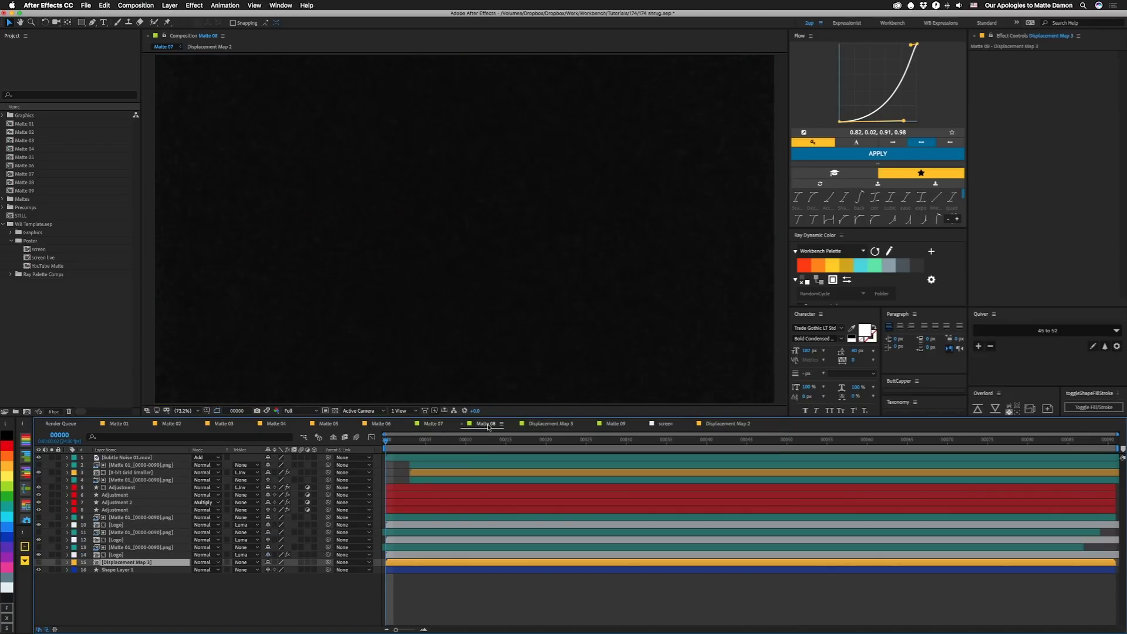
{"action": "key", "text": "space"}
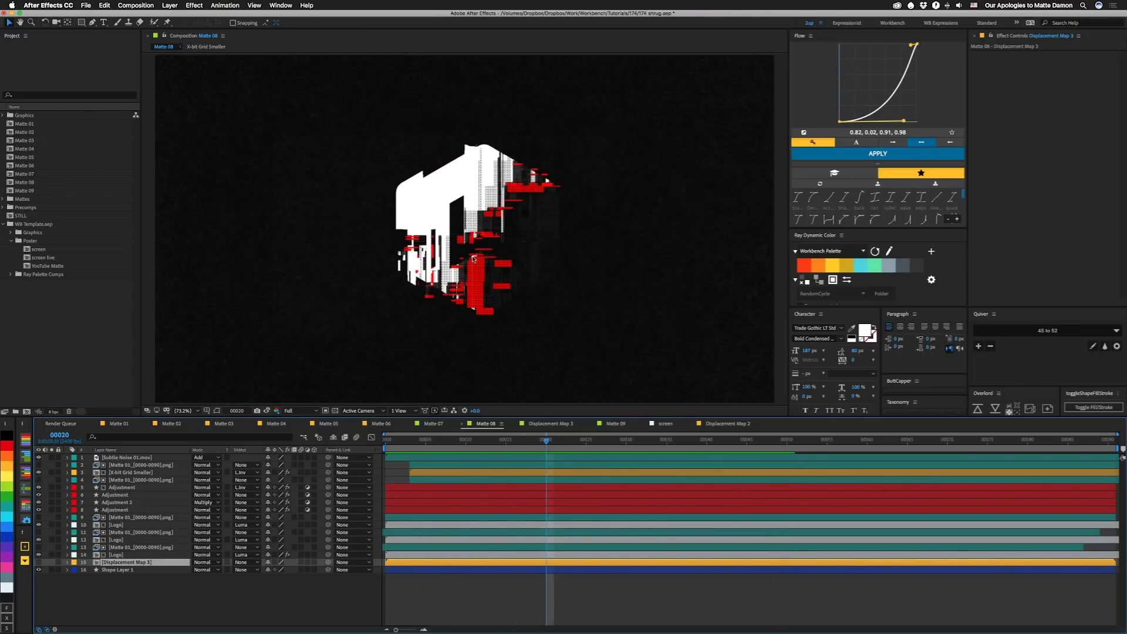
{"action": "left_click", "coordinate": [124, 488]}
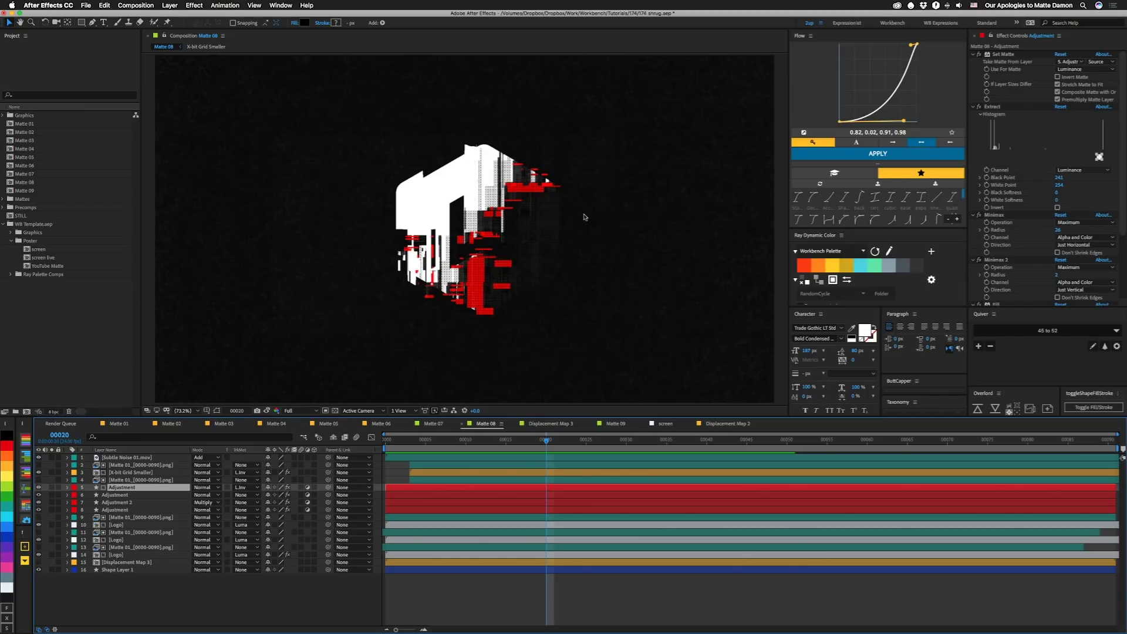
{"action": "left_click", "coordinate": [613, 424]}
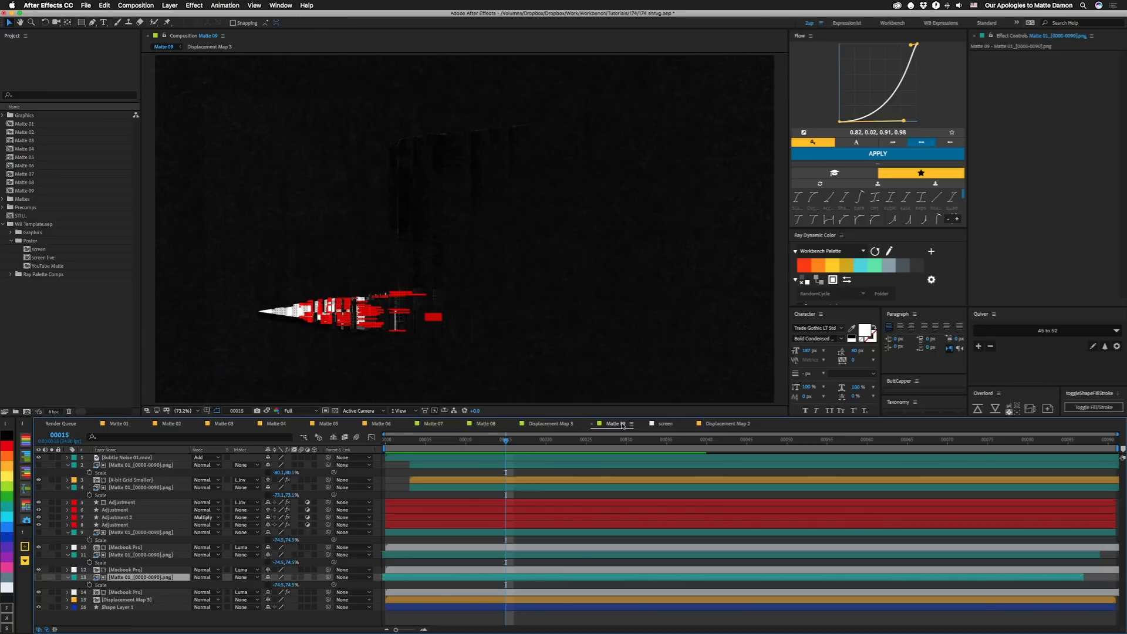
Preview the Matte 09 laptop glitch, then open the screen composition and select layer 8 STILL
{"action": "key", "text": "space"}
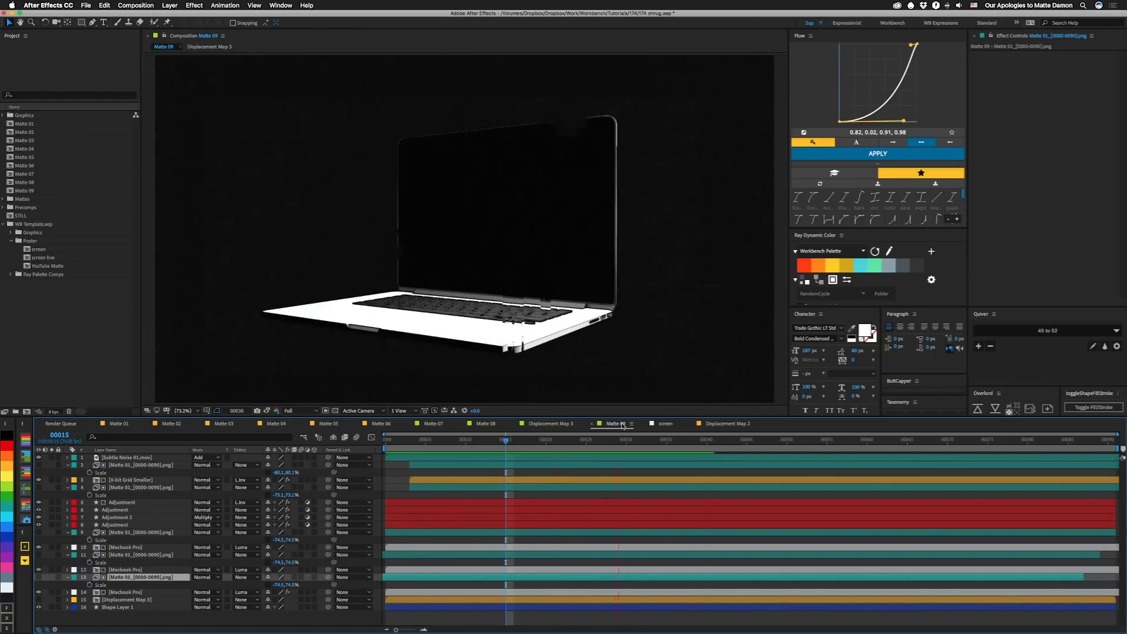
{"action": "left_click", "coordinate": [664, 423]}
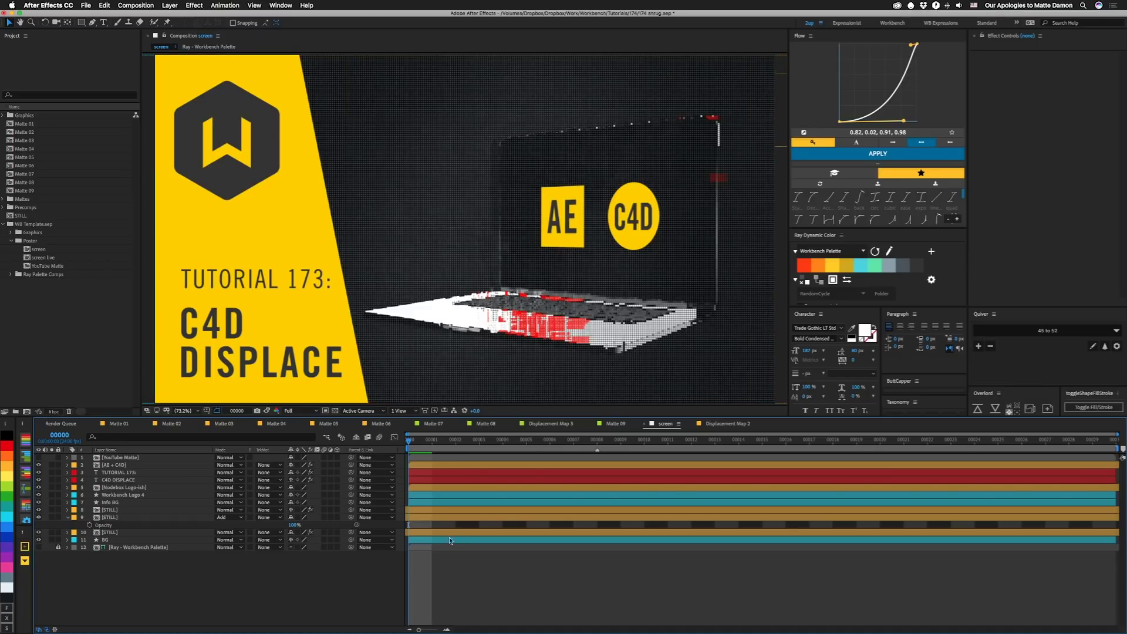
{"action": "left_click", "coordinate": [421, 509]}
{"action": "left_click", "coordinate": [422, 516]}
{"action": "left_click", "coordinate": [421, 509]}
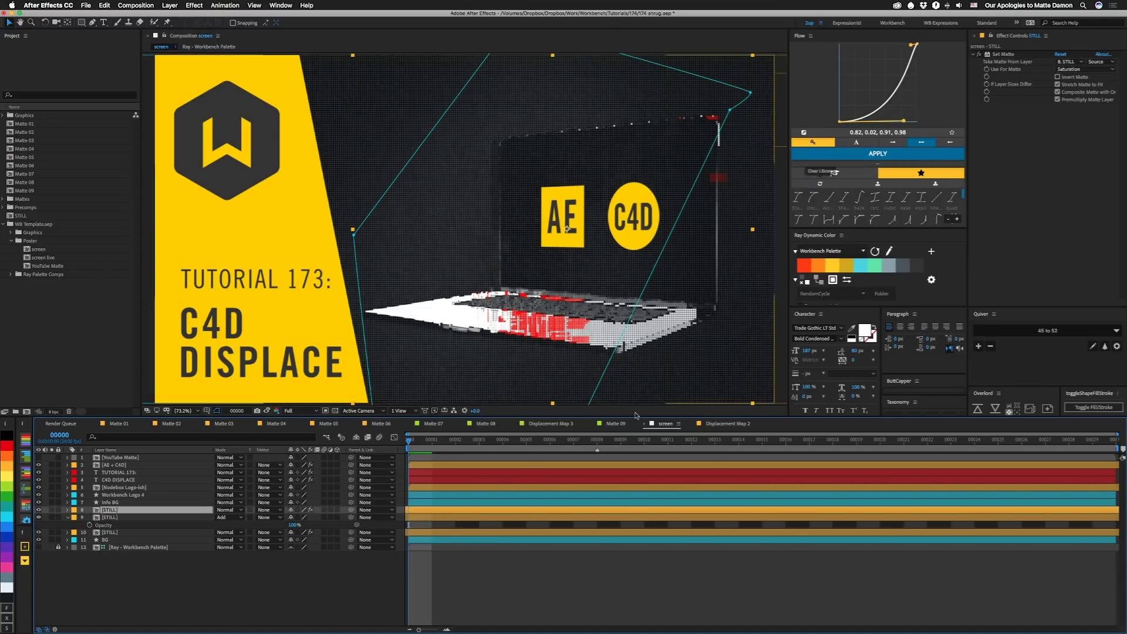
{"action": "left_click", "coordinate": [121, 533]}
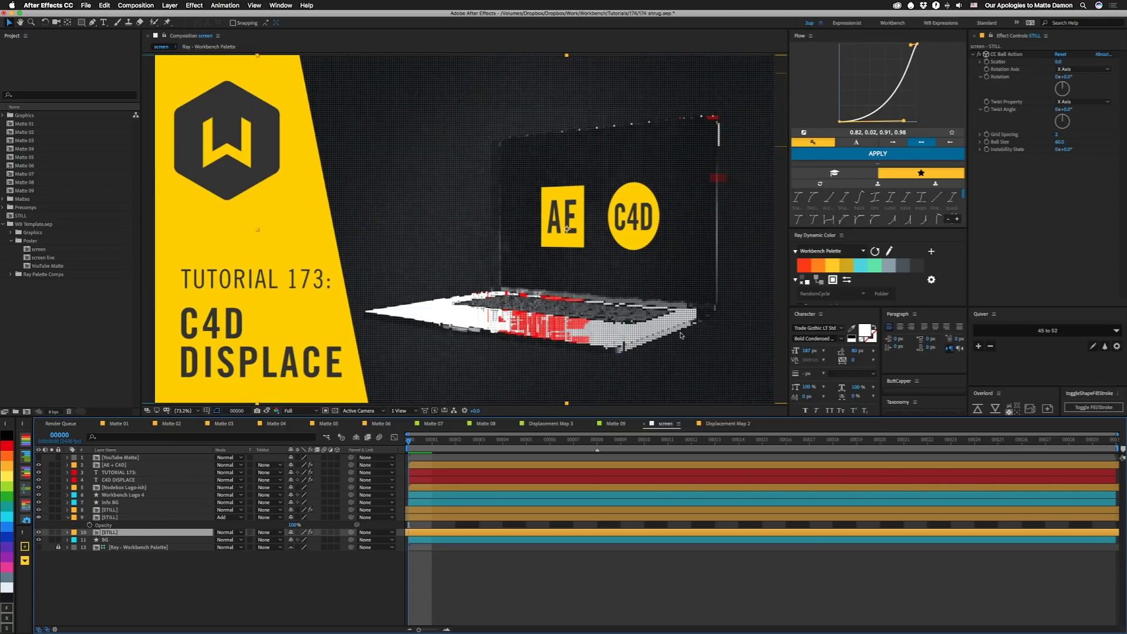
{"action": "left_click", "coordinate": [115, 517]}
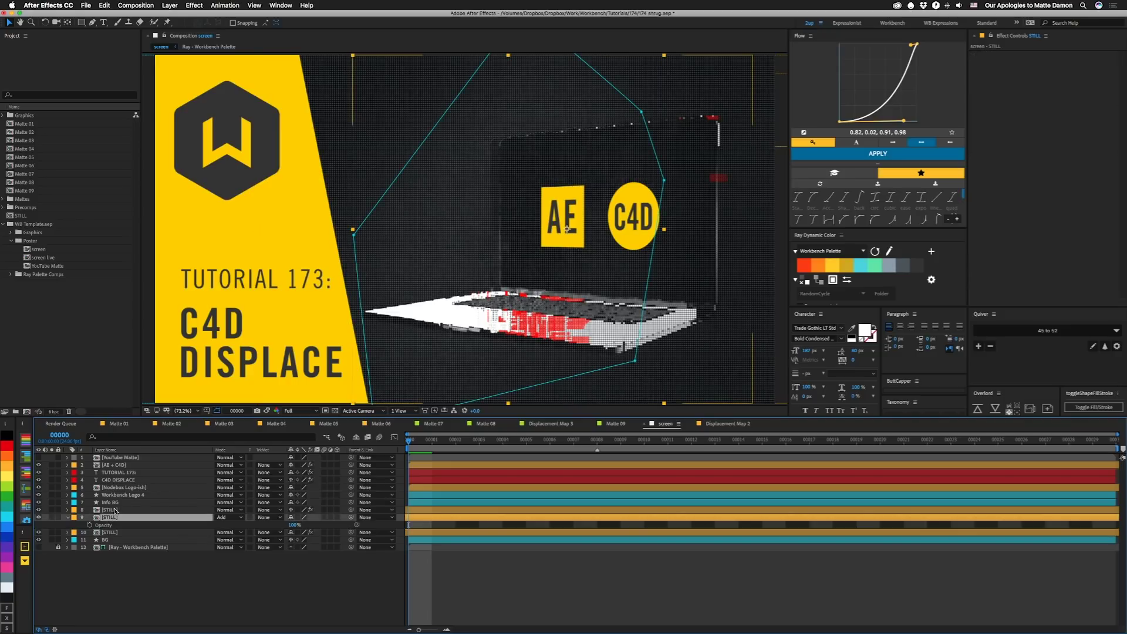
{"action": "left_click", "coordinate": [112, 509]}
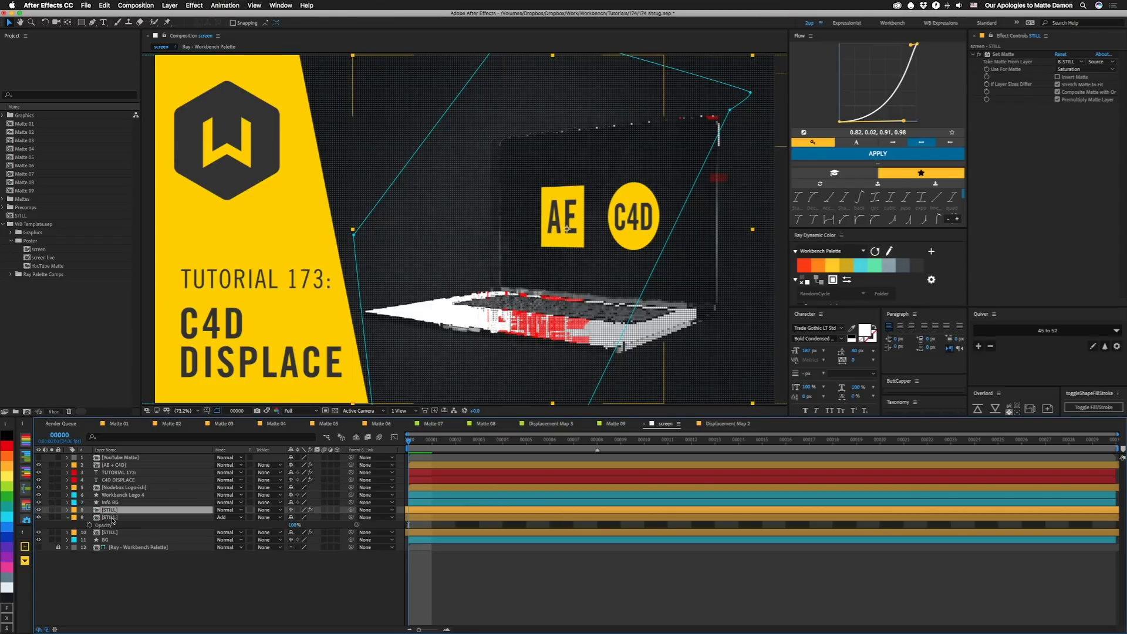
{"action": "left_click", "coordinate": [110, 518]}
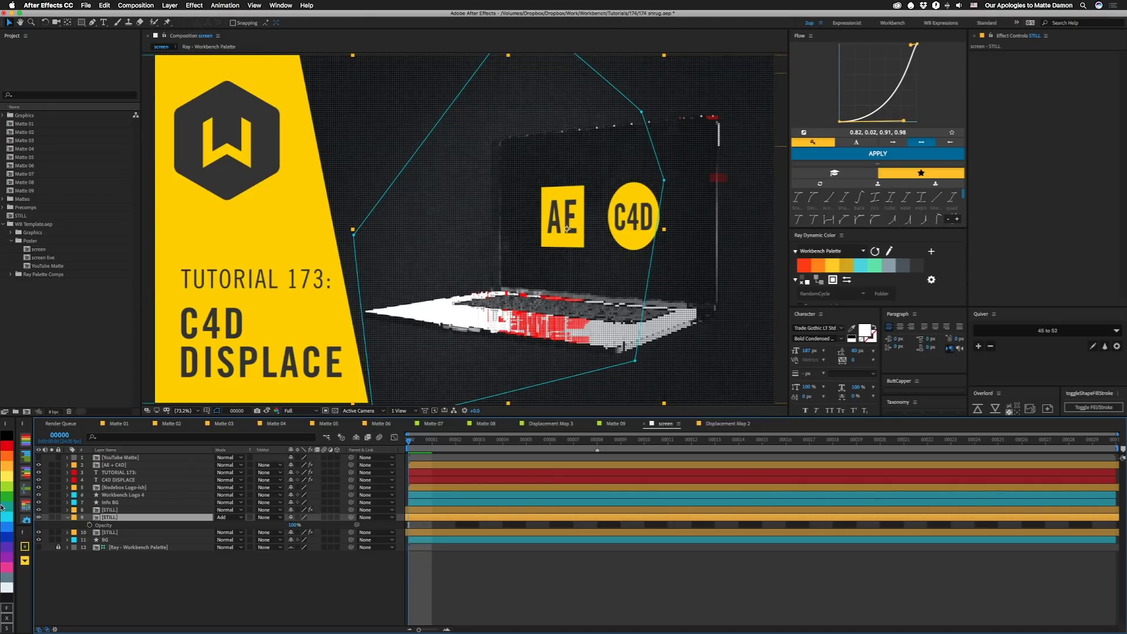
{"action": "left_click", "coordinate": [115, 533]}
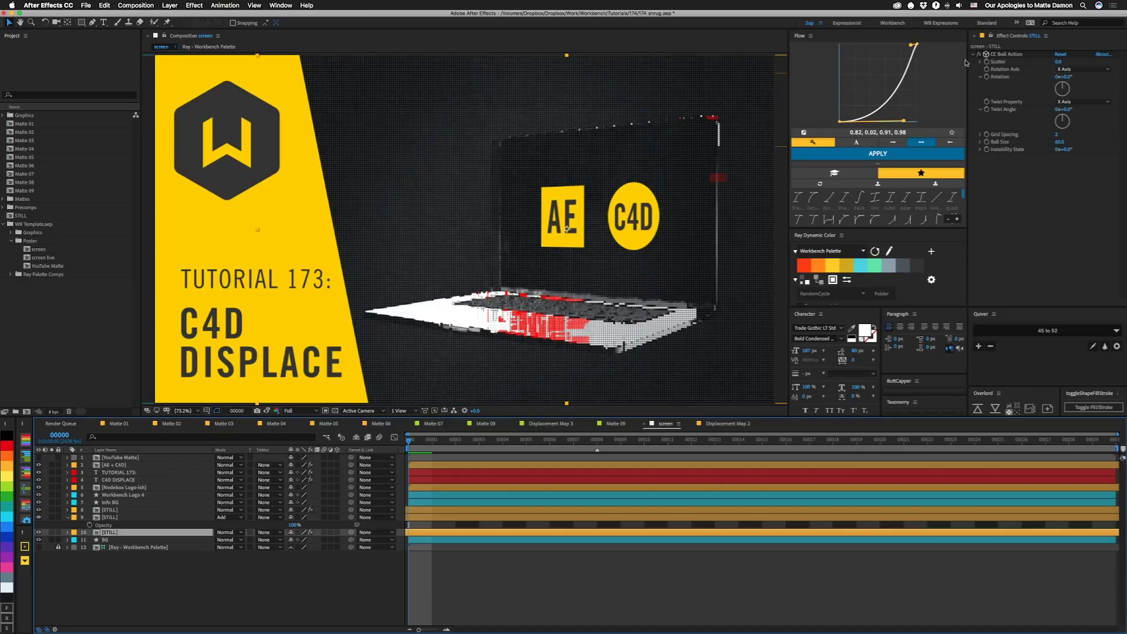
{"action": "left_click", "coordinate": [985, 54]}
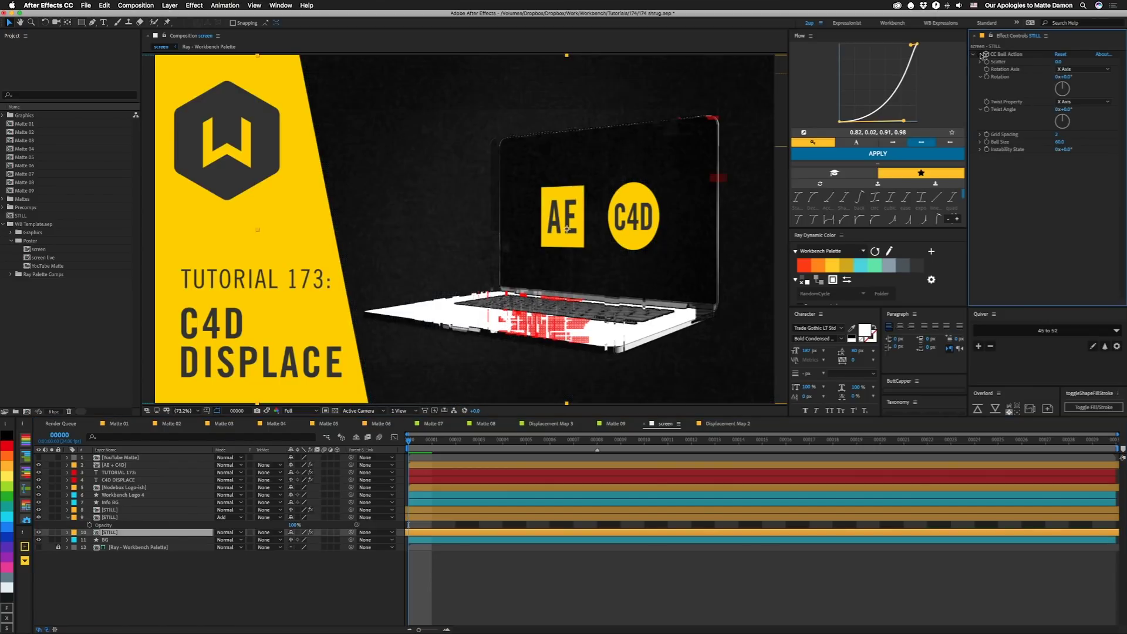
{"action": "left_click", "coordinate": [986, 54]}
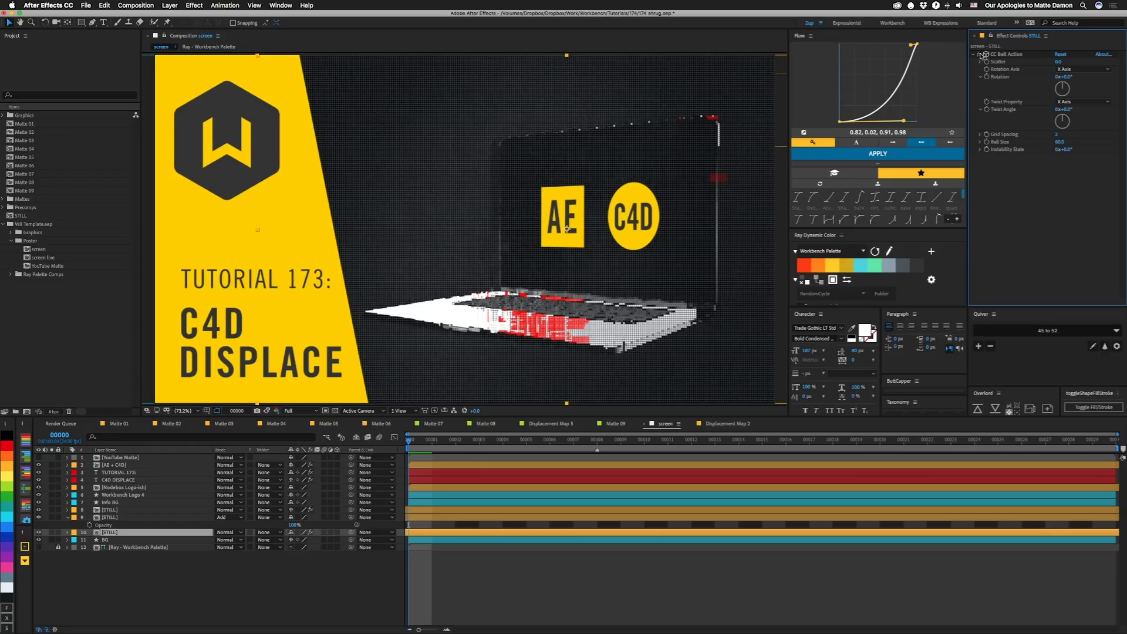